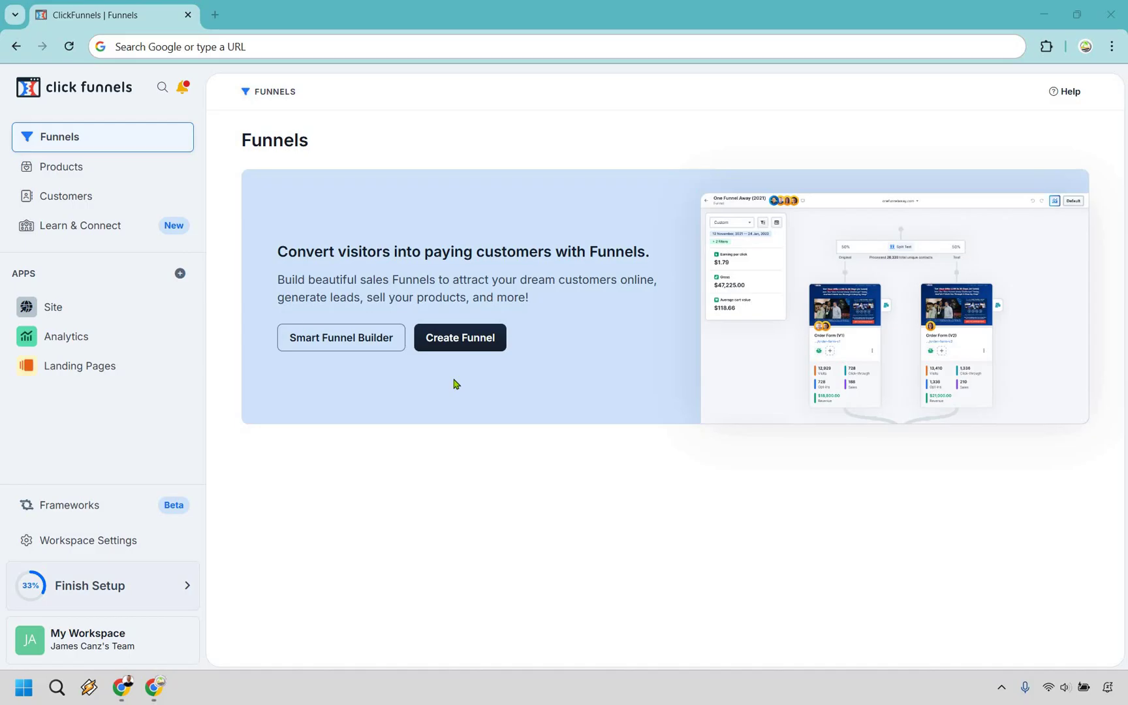
Start a new funnel and choose the Lead "Squeeze" Funnel type.
click(457, 341)
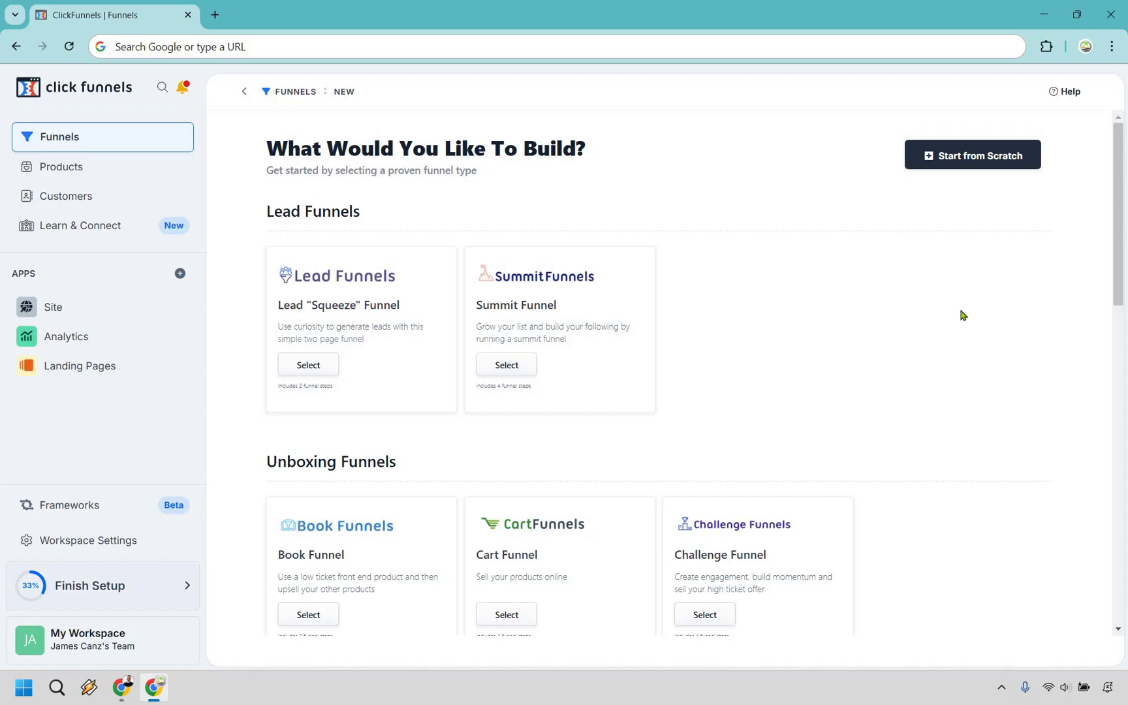
scroll(1016, 307, down, 14)
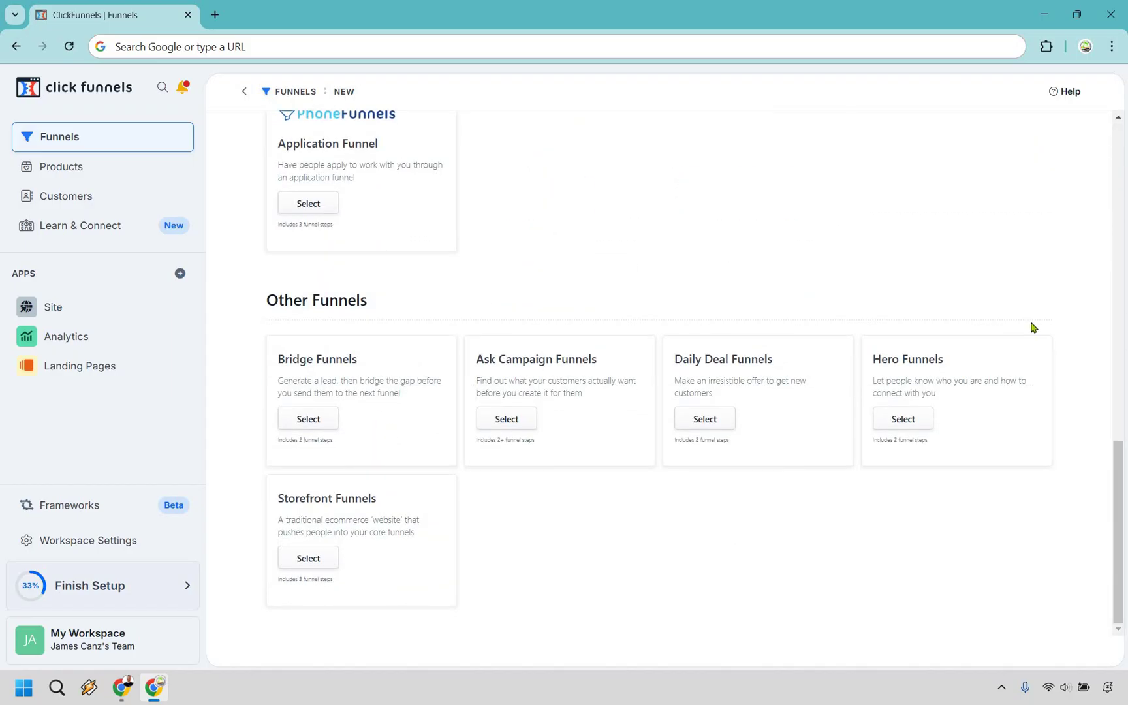
scroll(1032, 327, up, 15)
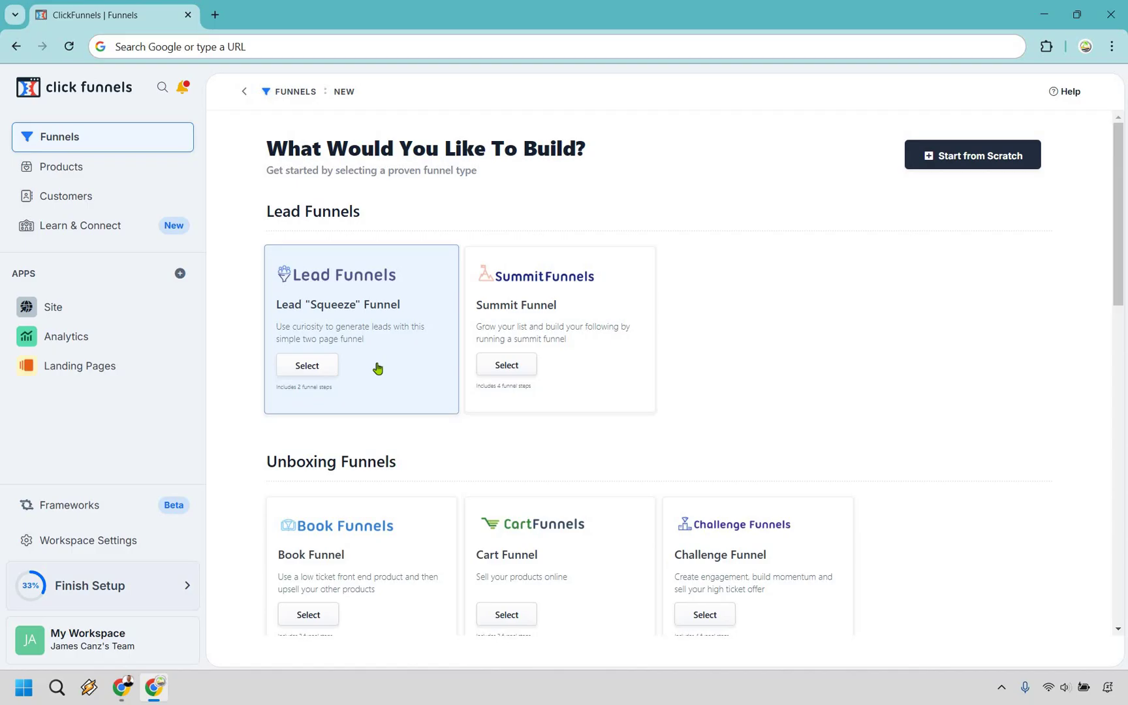
click(313, 366)
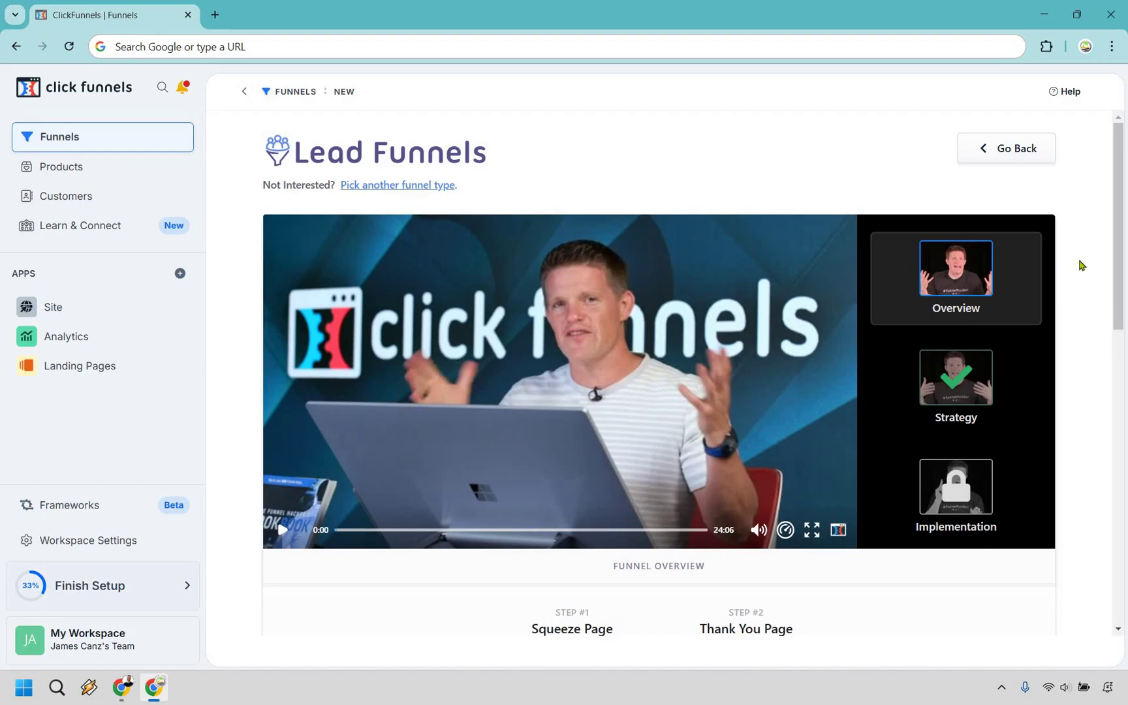
Preview the second Lead Squeeze Funnel template in the first row, including its workshop sign-up popup, and close the preview.
scroll(1080, 266, down, 6)
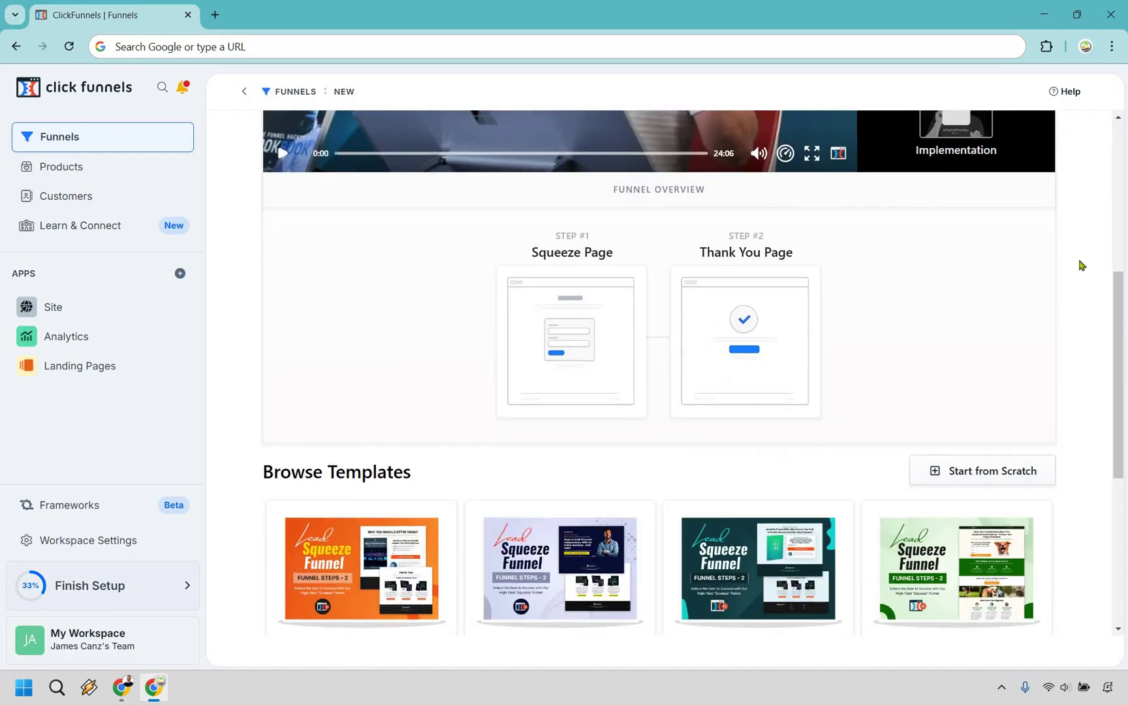
scroll(1081, 265, down, 2)
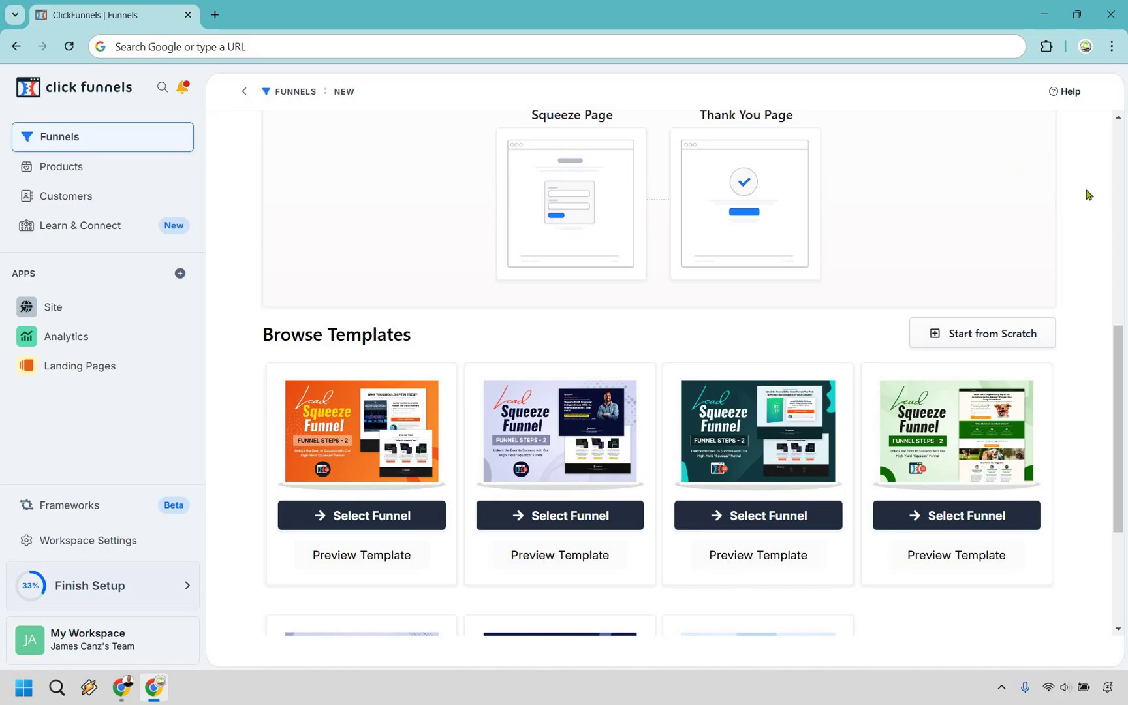
scroll(1091, 287, down, 4)
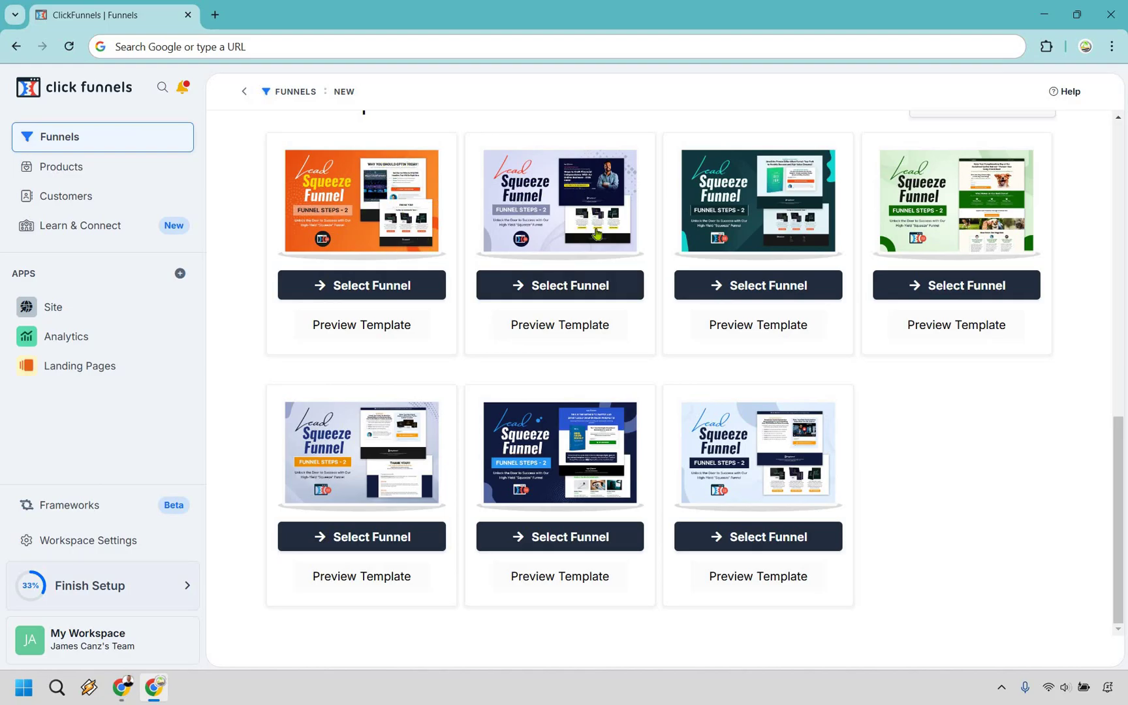
click(559, 326)
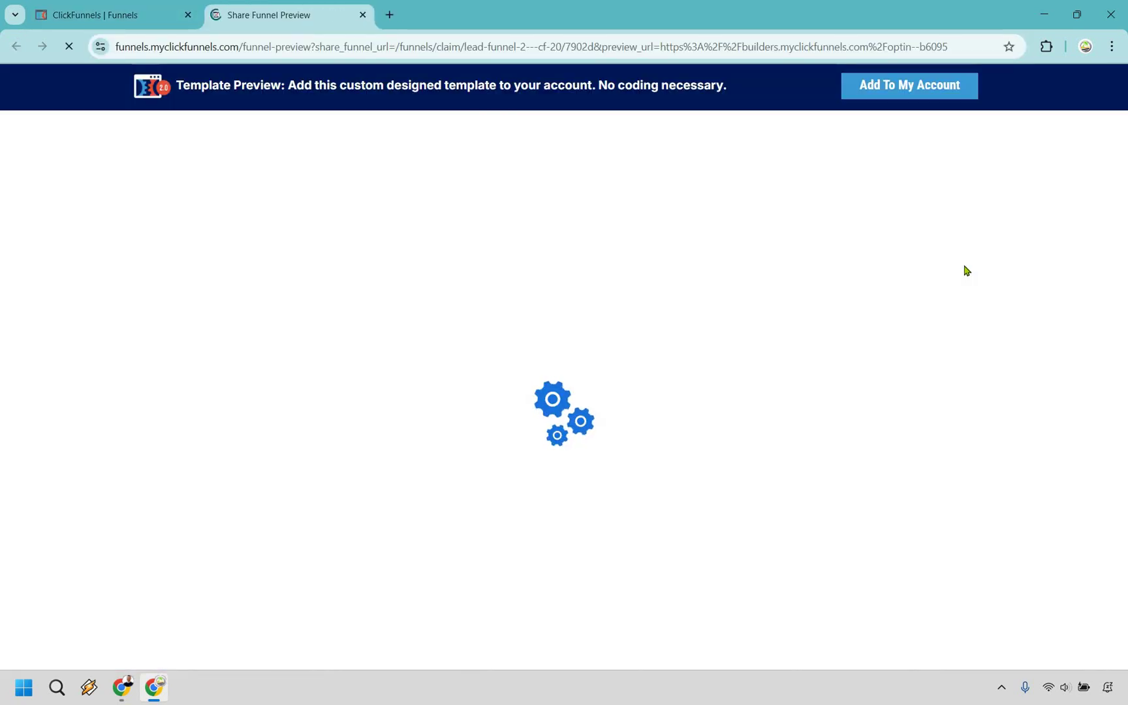
scroll(966, 270, down, 3)
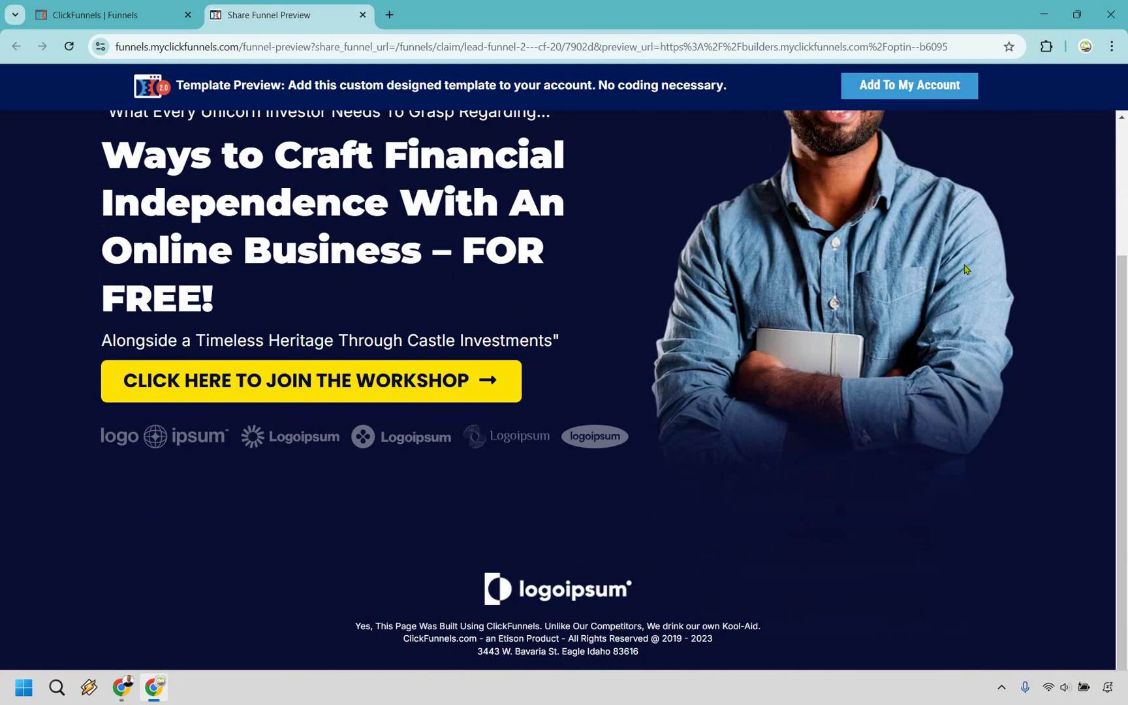
scroll(599, 370, up, 3)
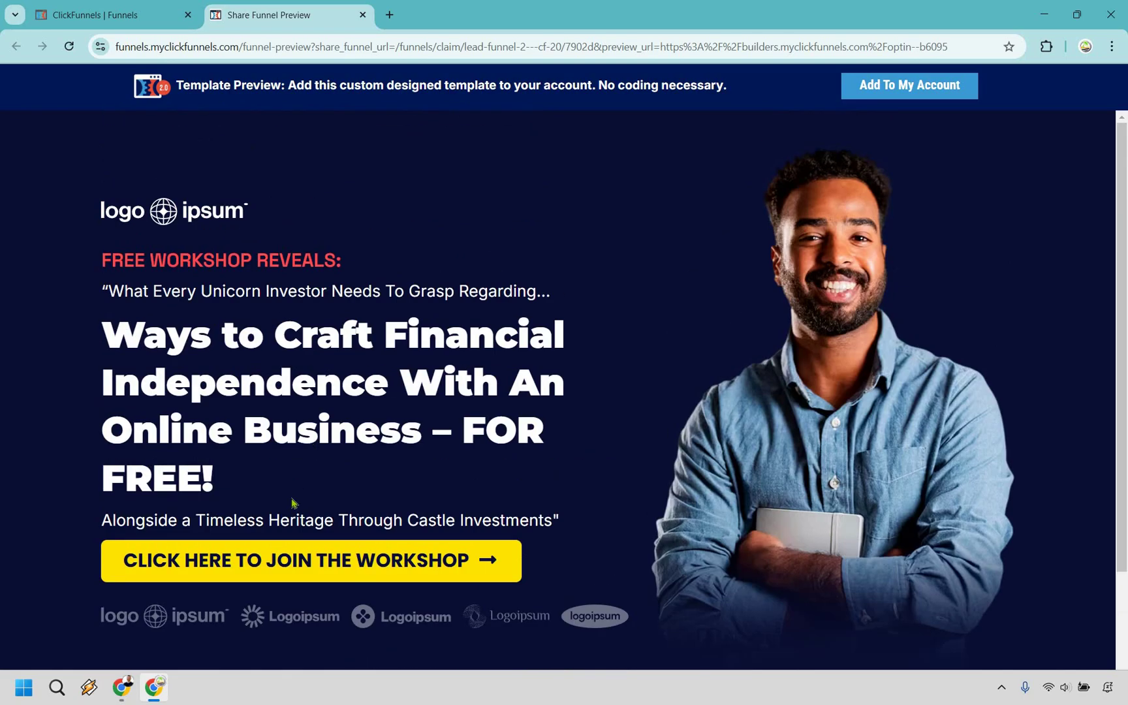
click(283, 569)
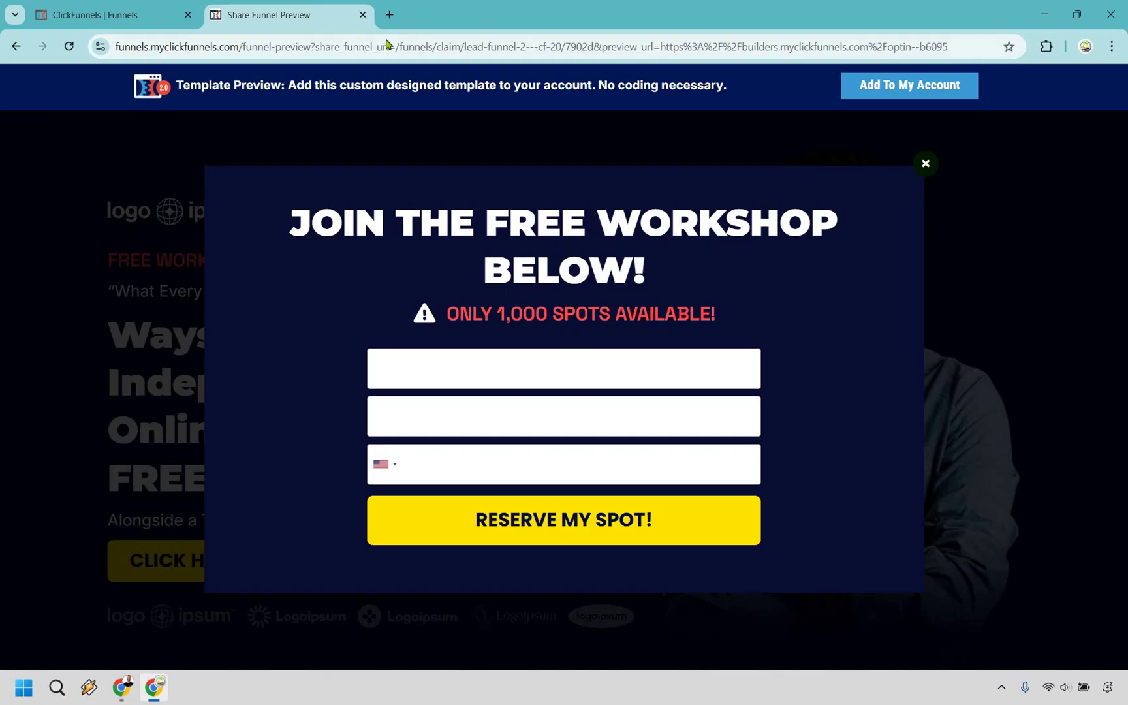
key(ctrl+w)
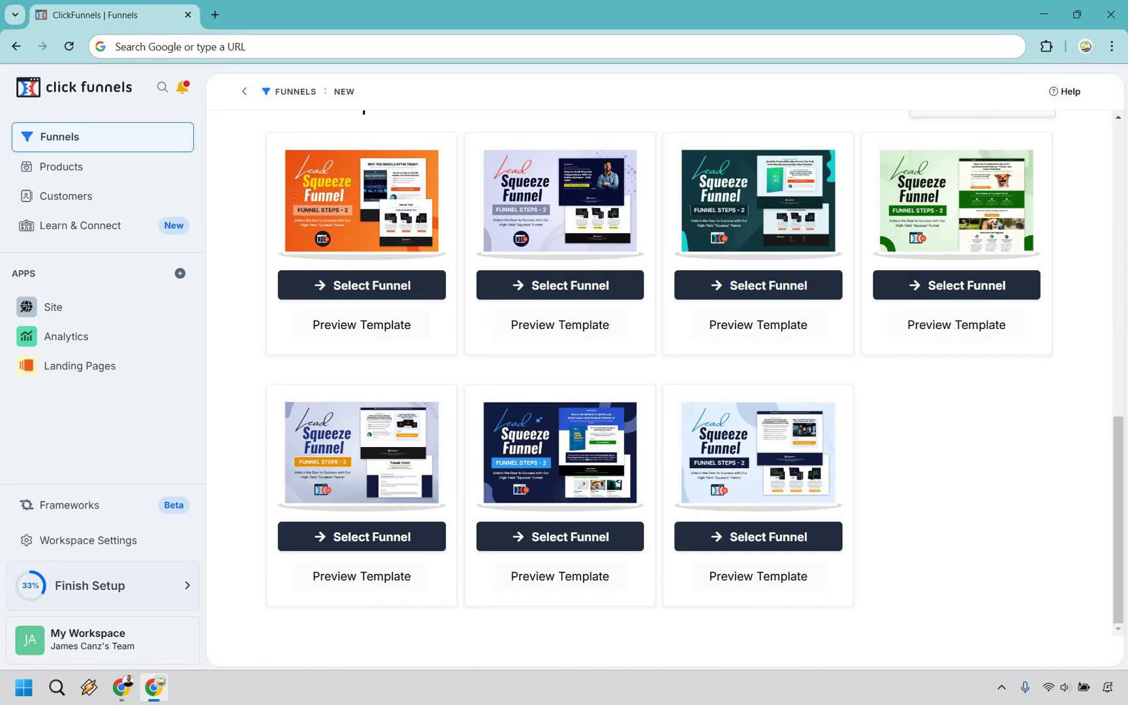
Preview the blue Lead Squeeze Funnel template with the book cover, look through its page, and close the preview.
click(594, 578)
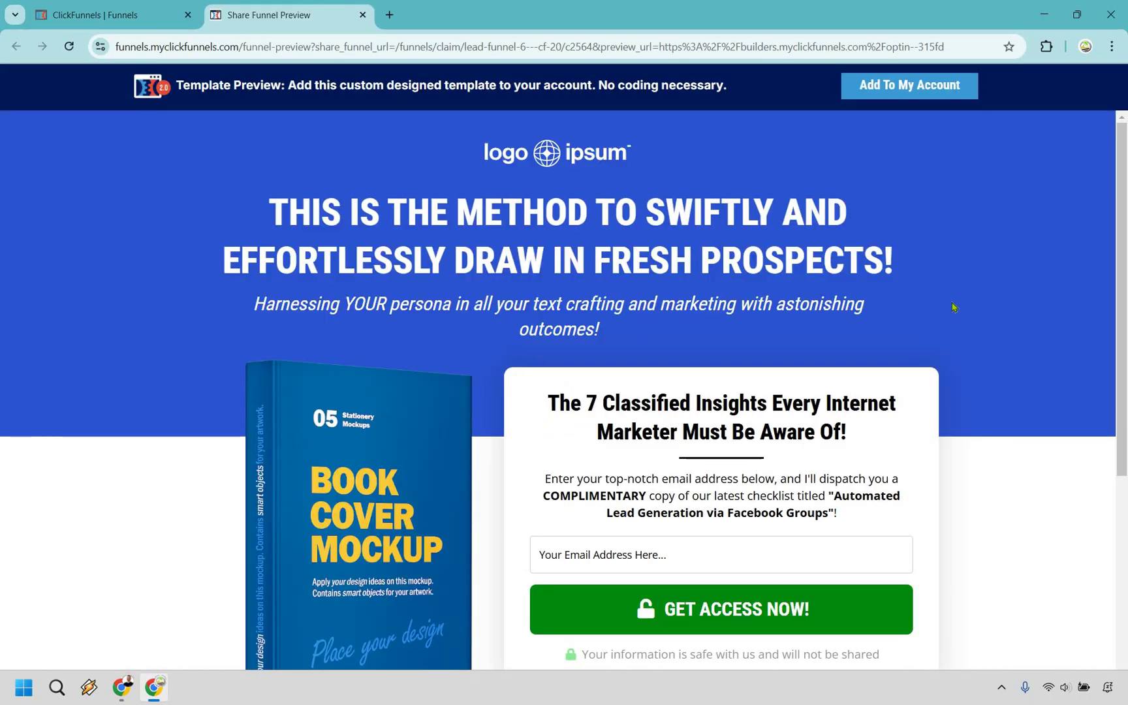
scroll(1012, 352, down, 5)
scroll(1020, 355, up, 5)
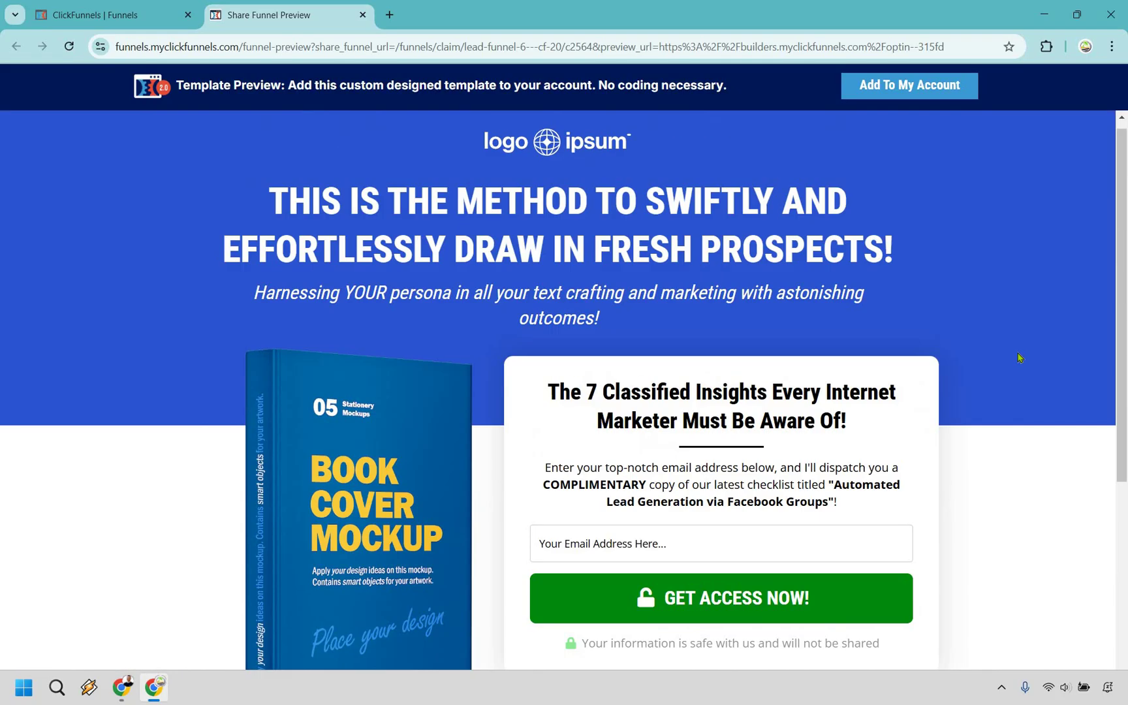
scroll(1020, 358, down, 1)
scroll(1019, 358, up, 1)
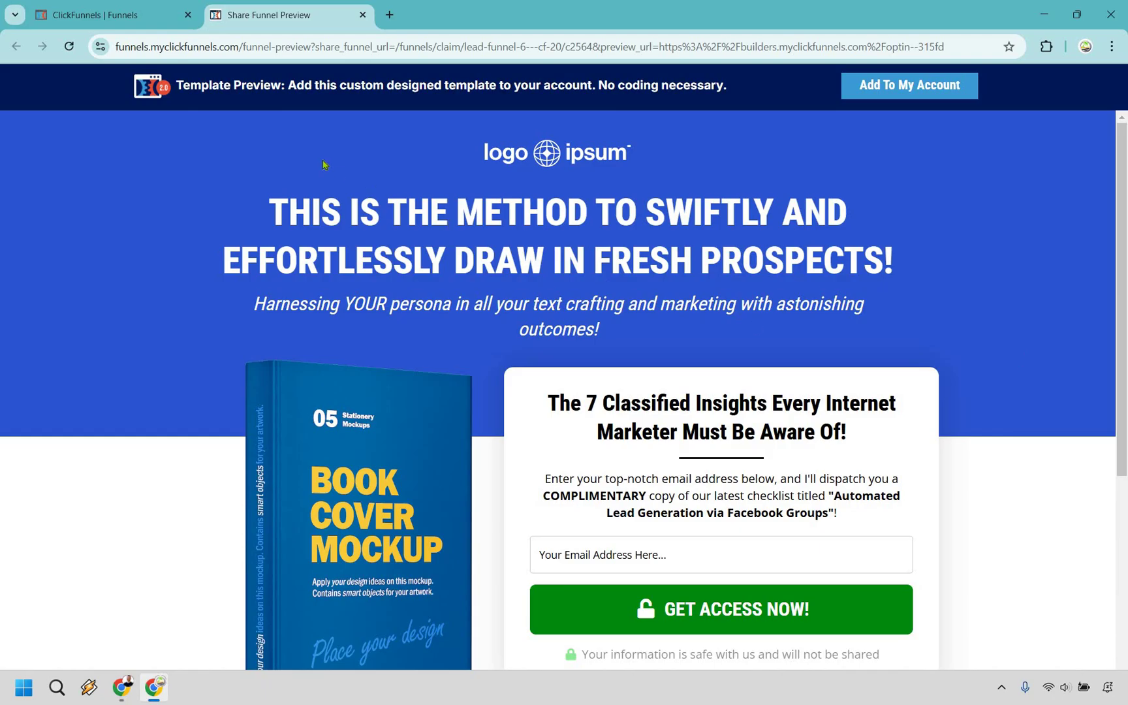
click(363, 15)
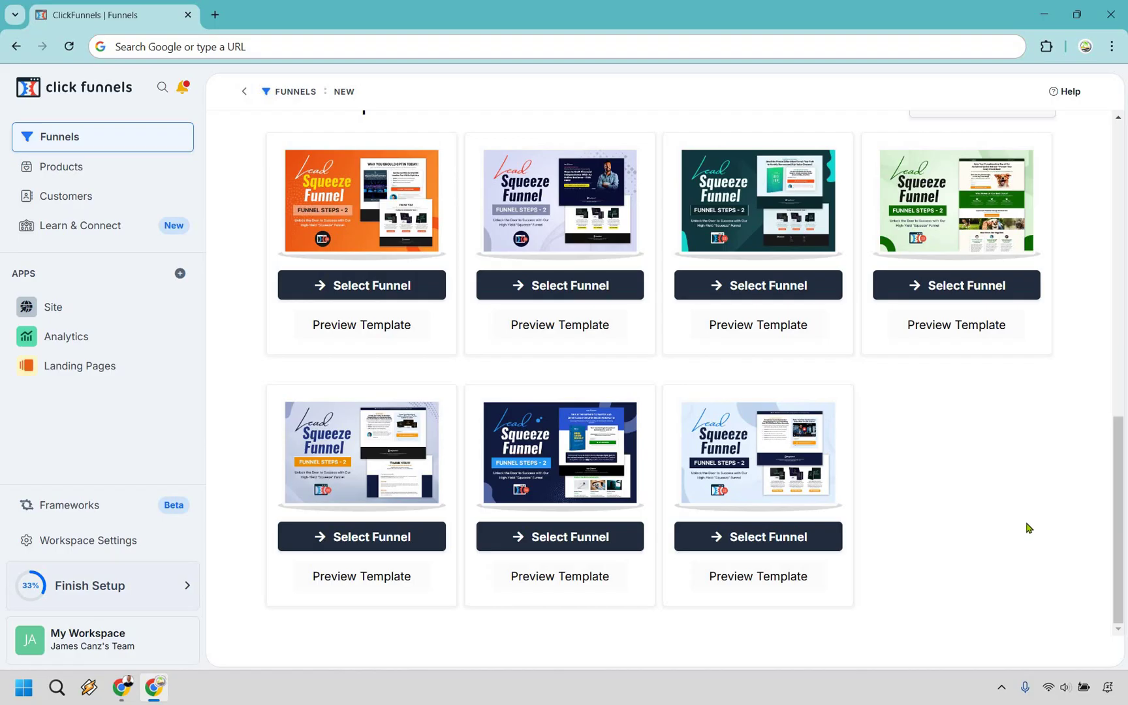
Install the blue book-cover Lead Squeeze Funnel template, start customizing it, and open its Optin page in the editor.
click(592, 544)
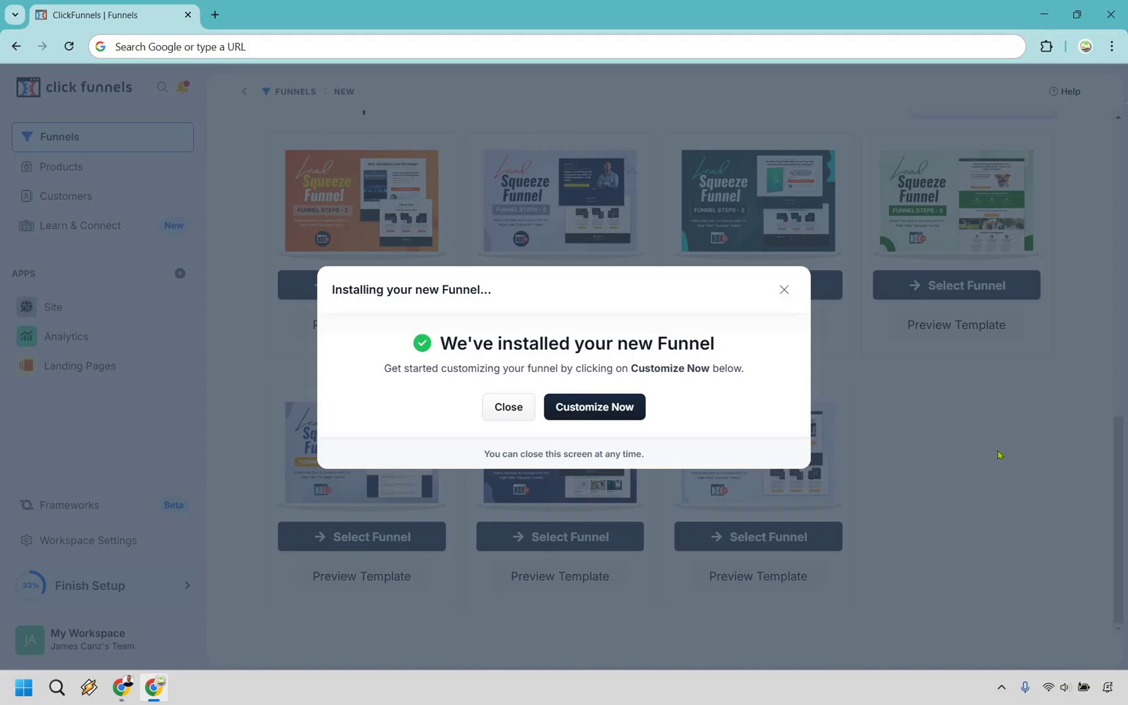
click(608, 410)
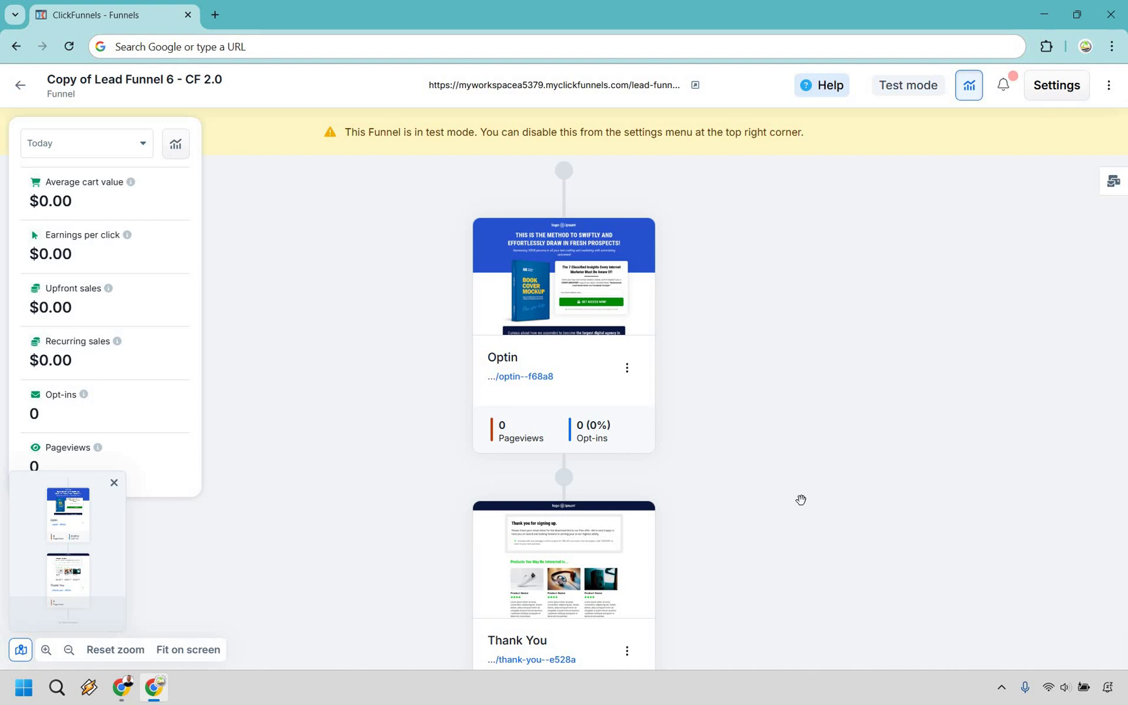
drag(345, 132, 475, 134)
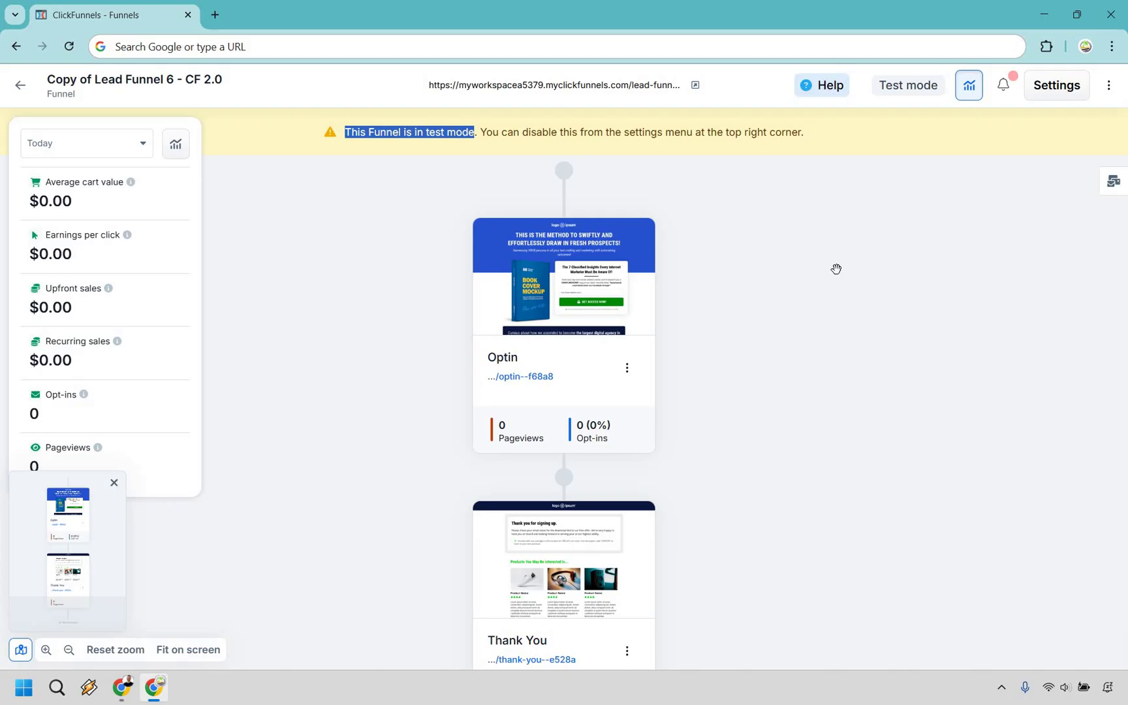
mouse_move(560, 258)
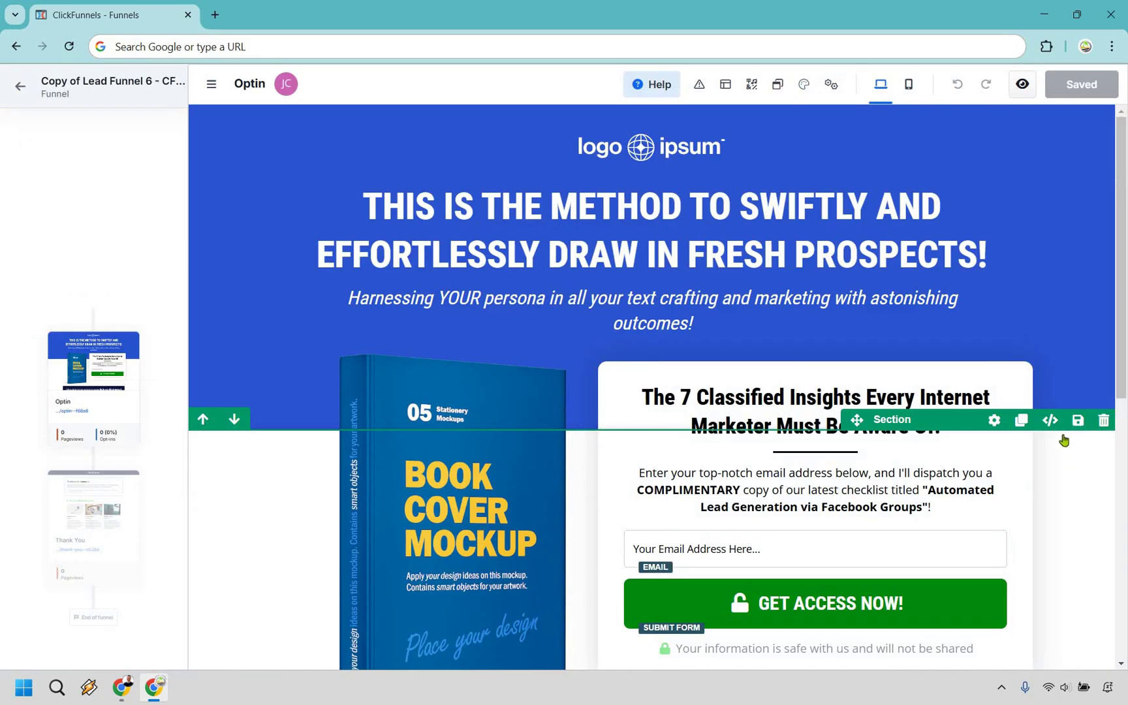
Examine the Optin page's sections from the headline and opt-in form down to the footer.
scroll(1062, 421, down, 4)
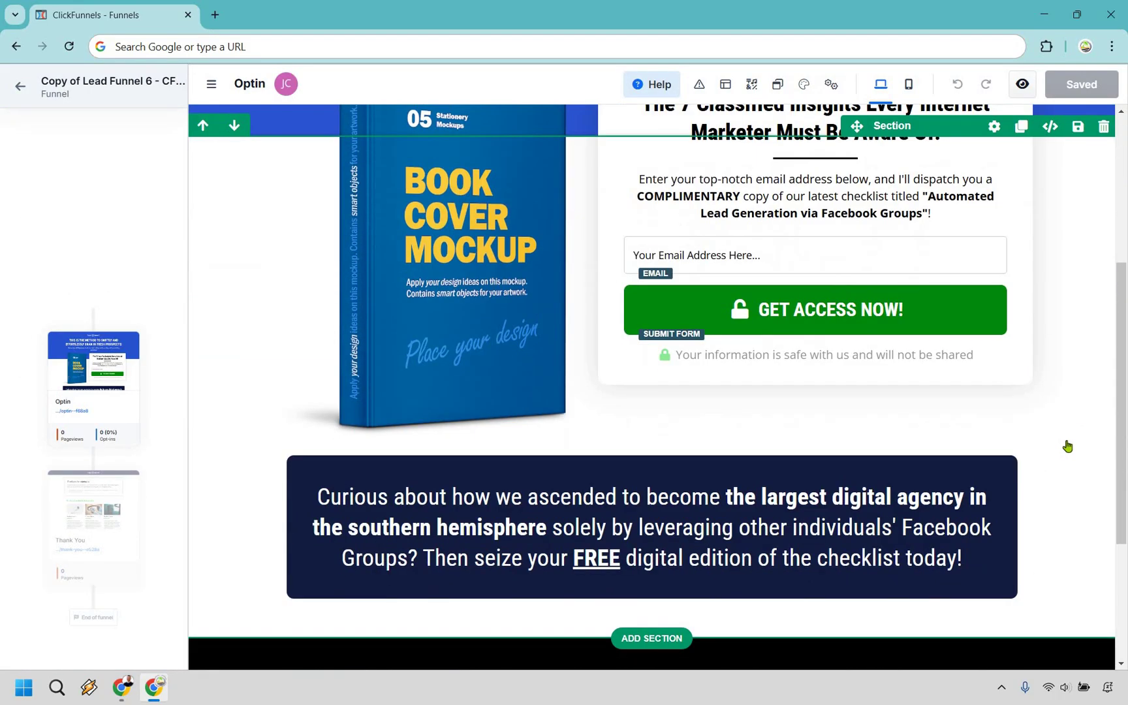
scroll(1068, 440, up, 4)
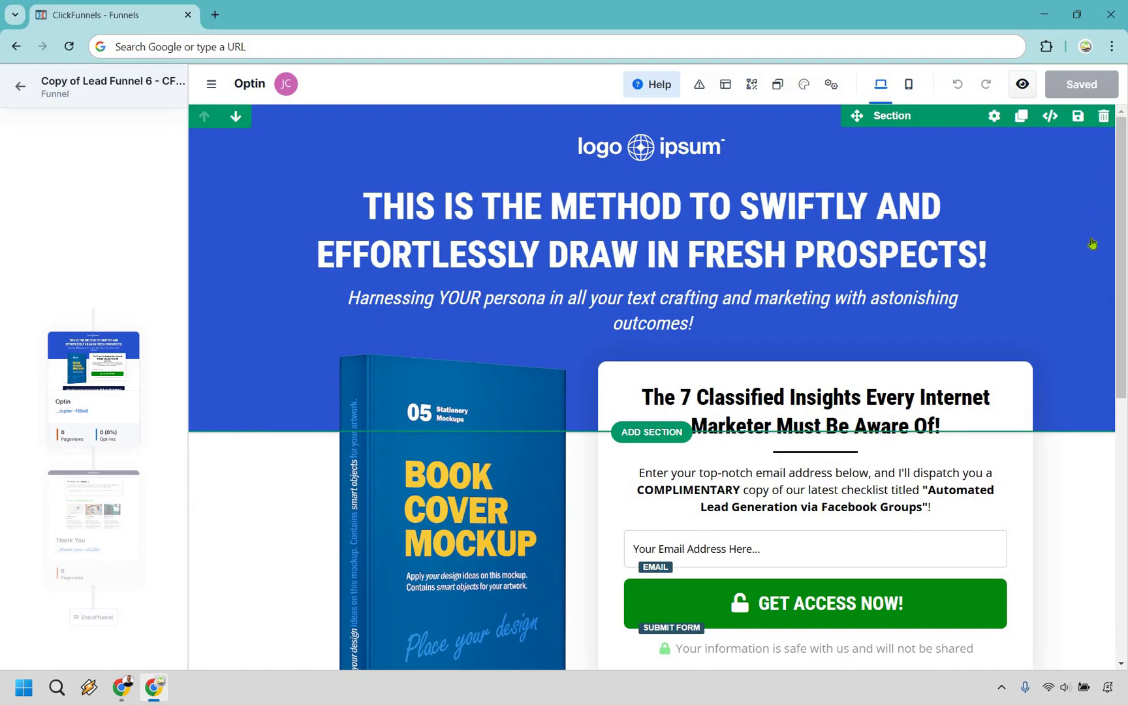
scroll(1085, 320, down, 2)
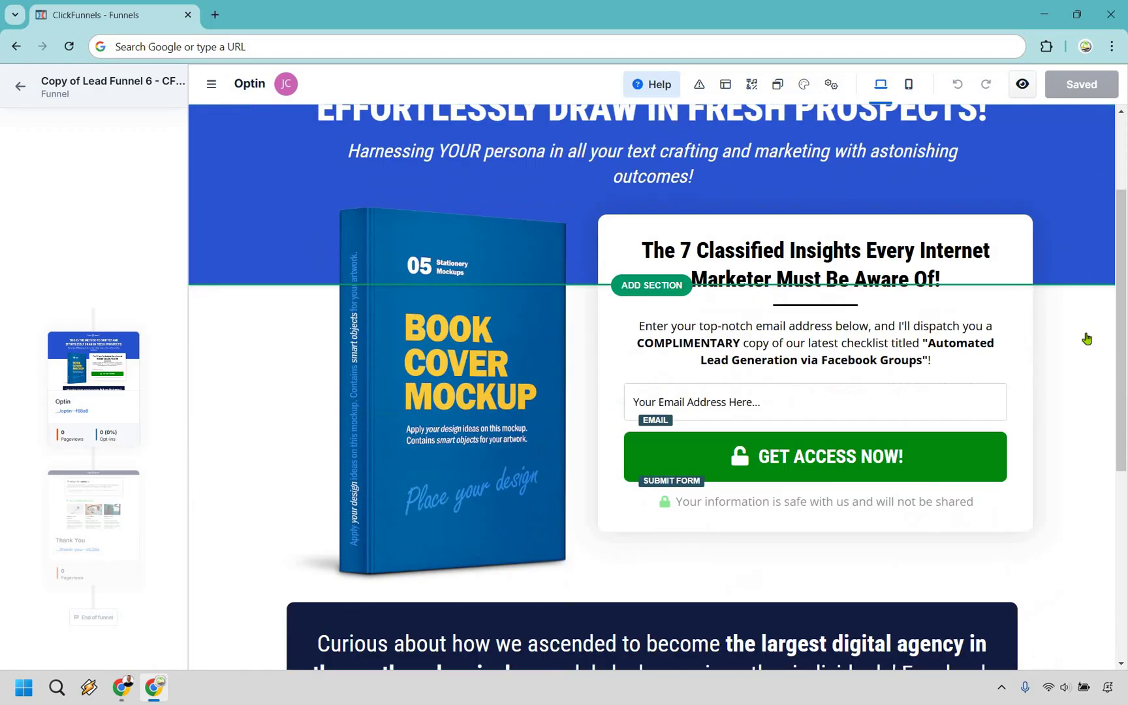
scroll(1084, 324, down, 2)
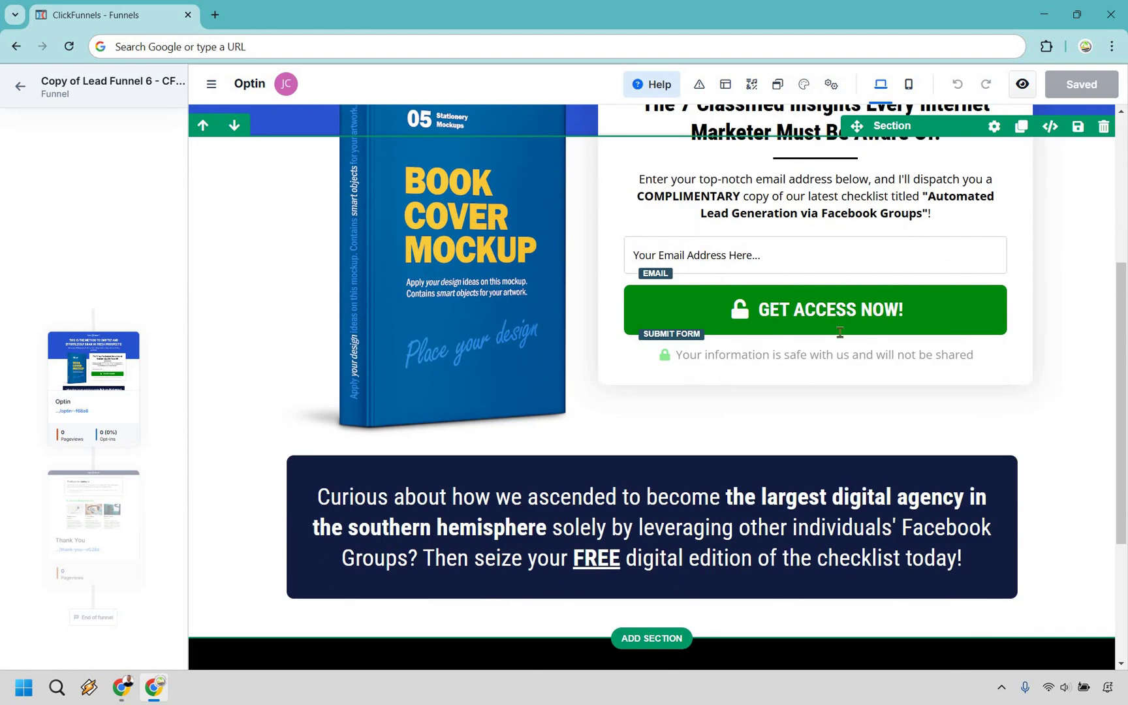
scroll(1082, 327, up, 2)
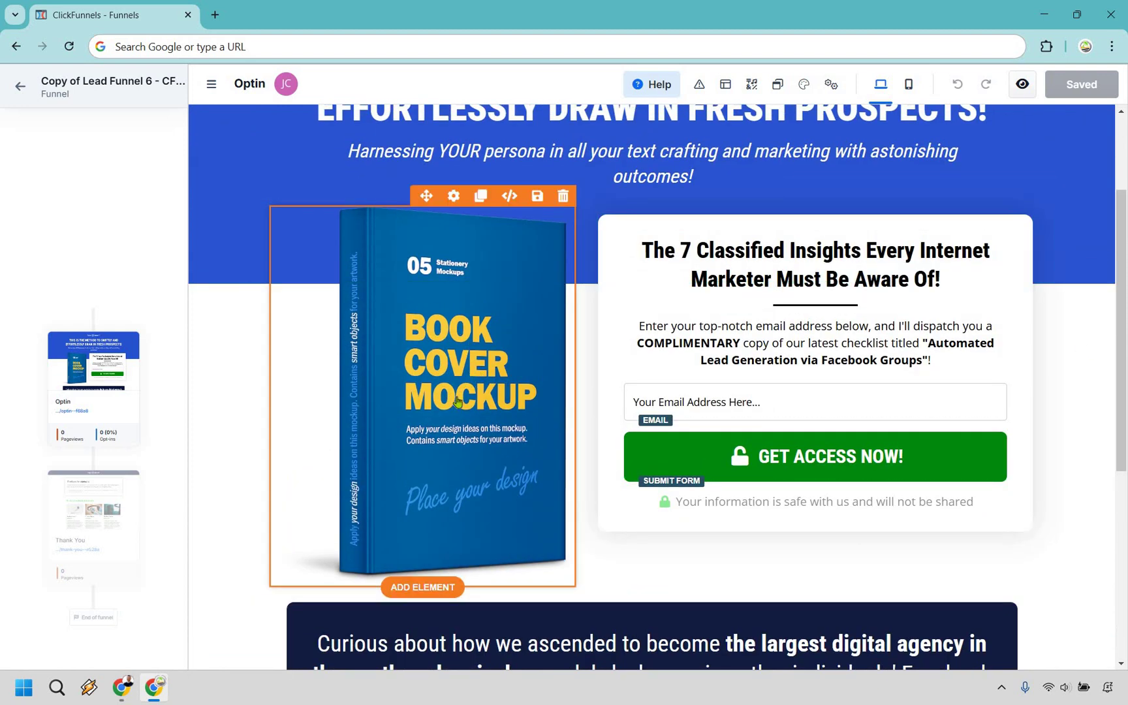
scroll(529, 410, up, 2)
scroll(625, 473, down, 7)
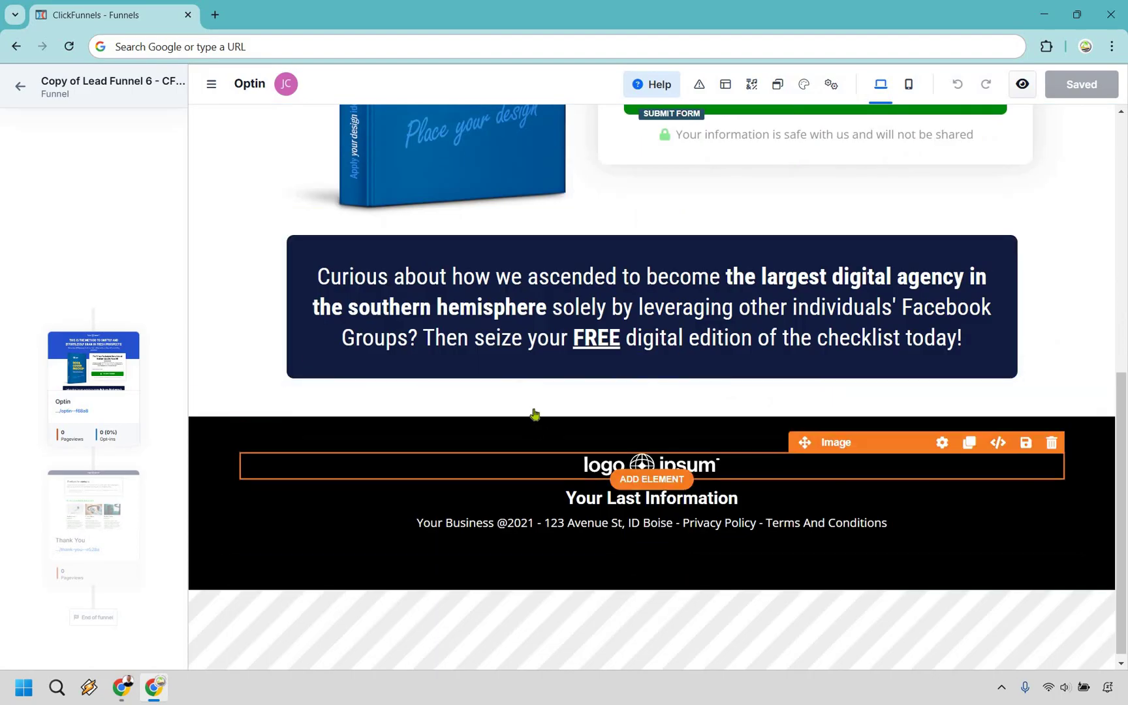
scroll(531, 410, up, 7)
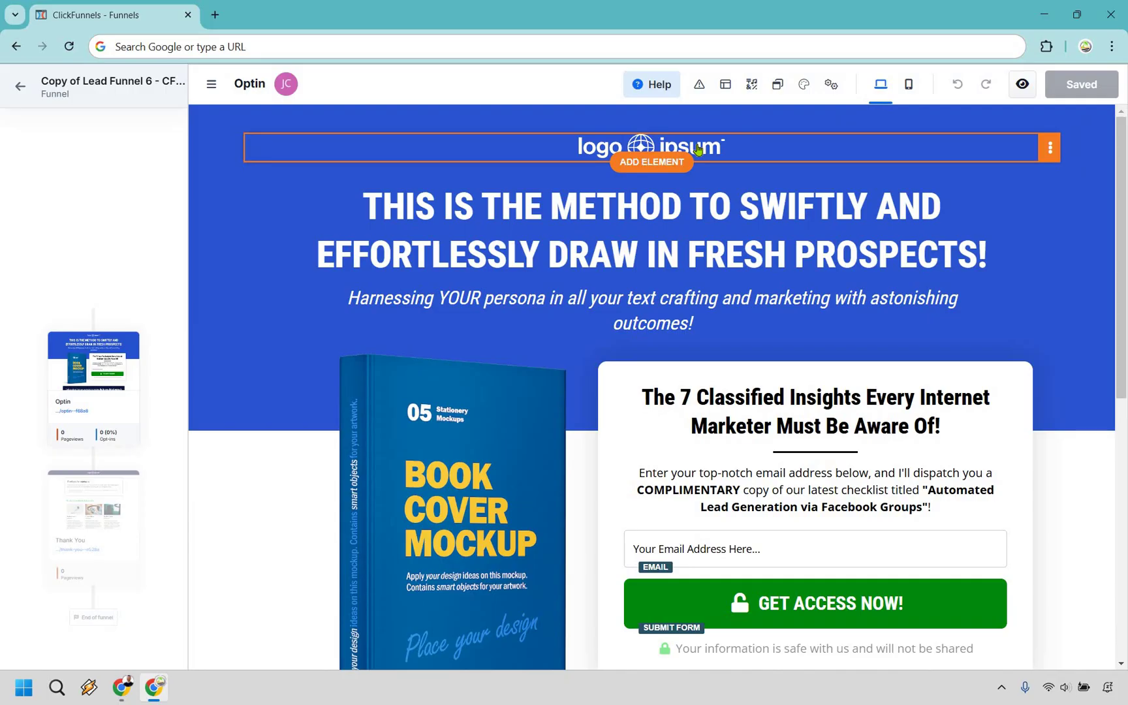
Upload the Marketing Island logo to the image gallery from the header logo's image settings, leaving the header image unchanged.
click(698, 150)
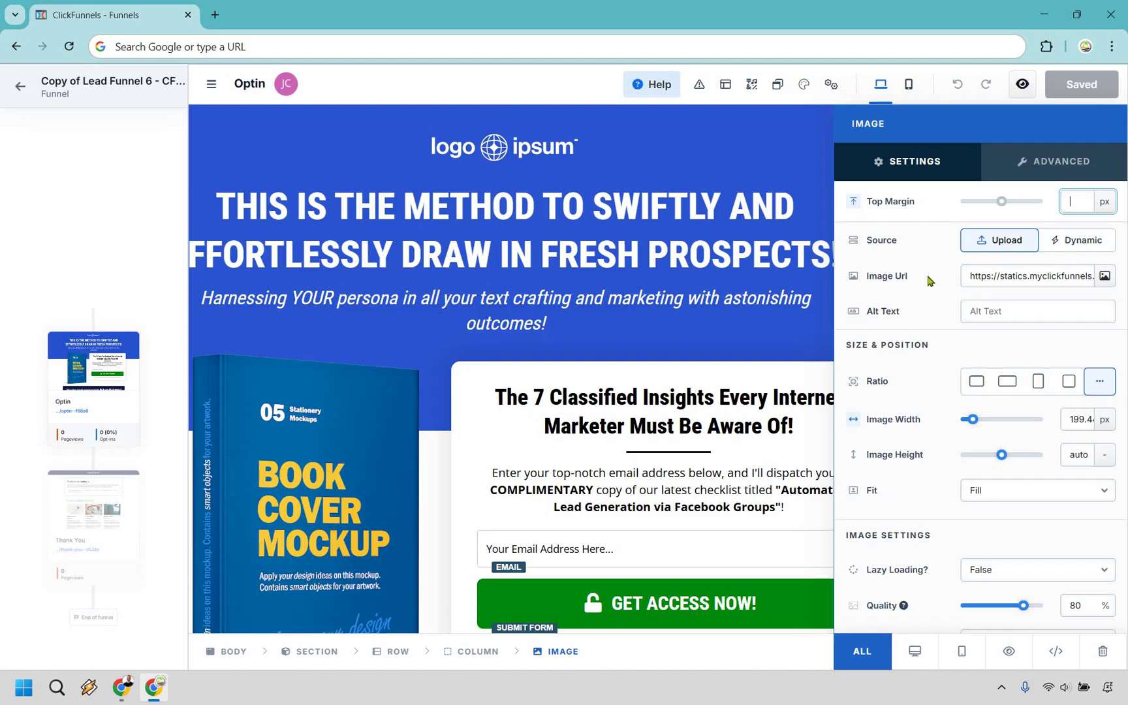
click(1104, 278)
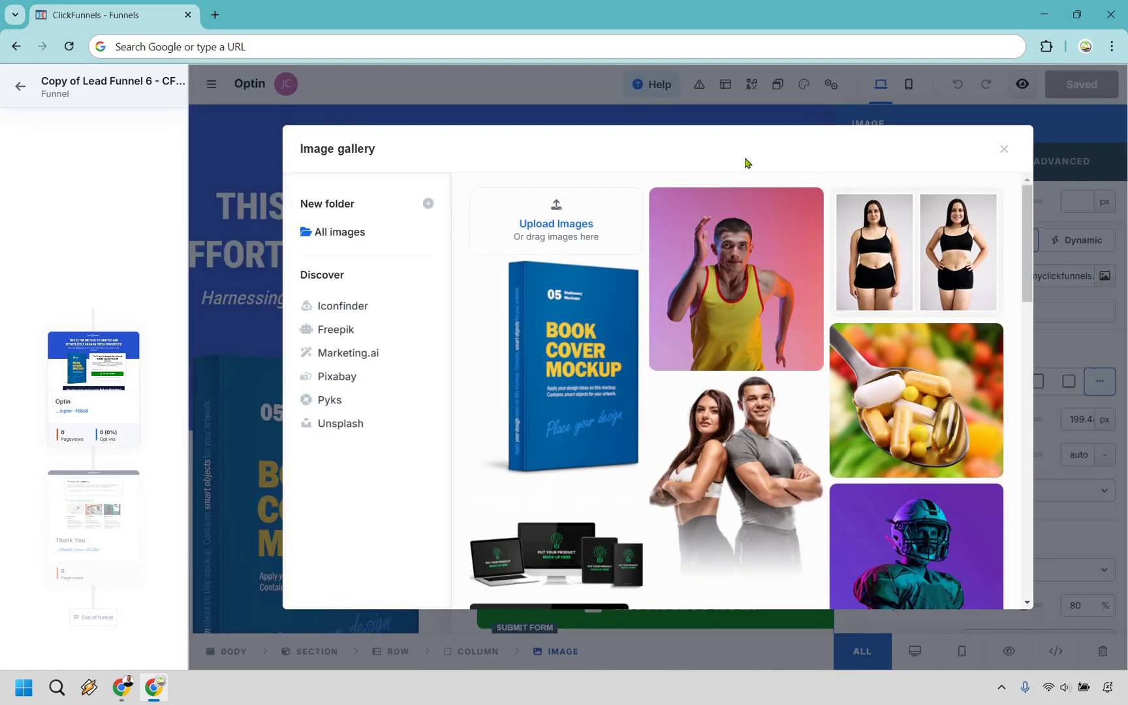
click(574, 228)
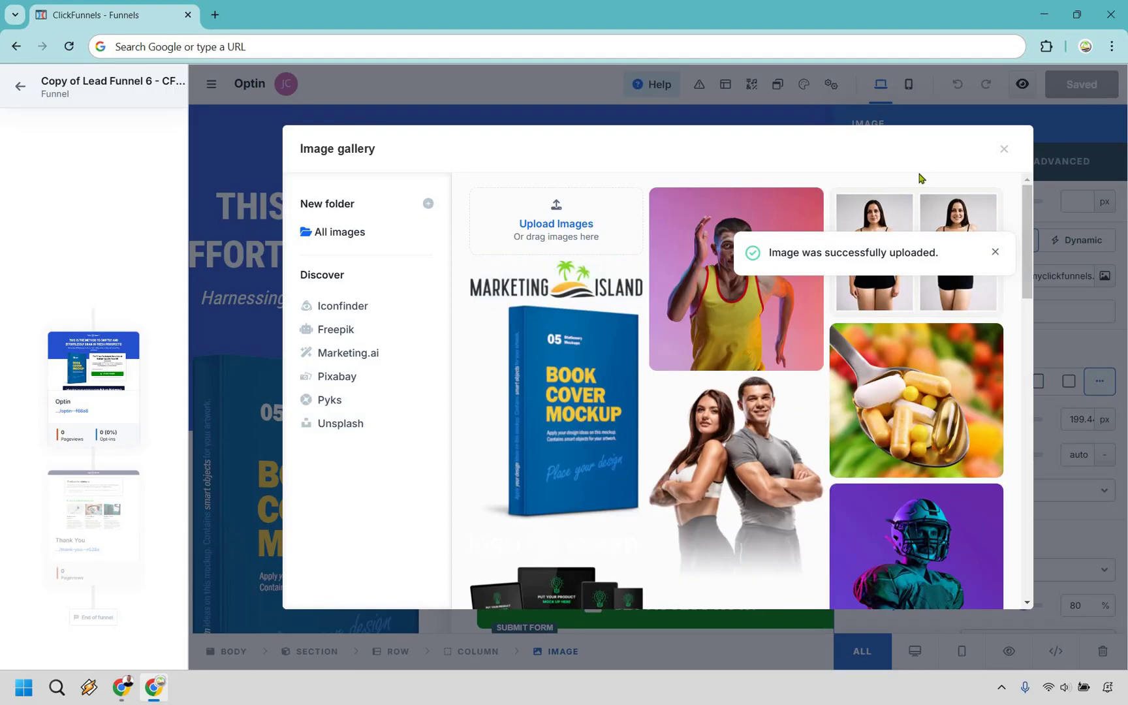
click(1003, 152)
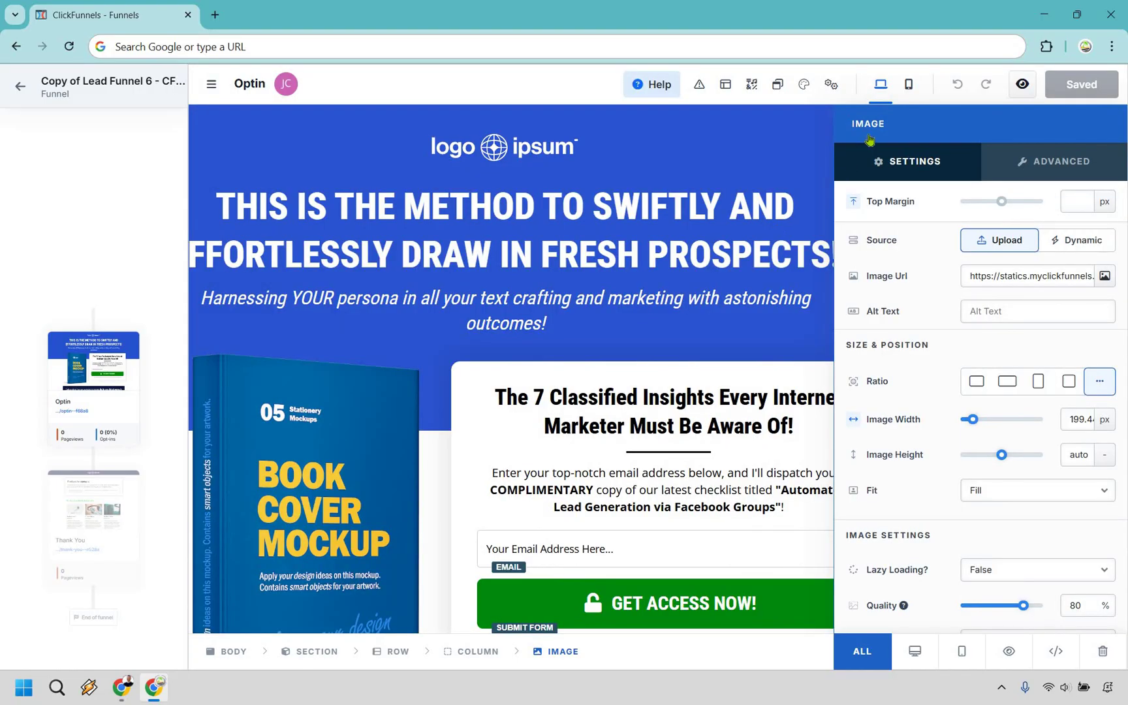
click(869, 139)
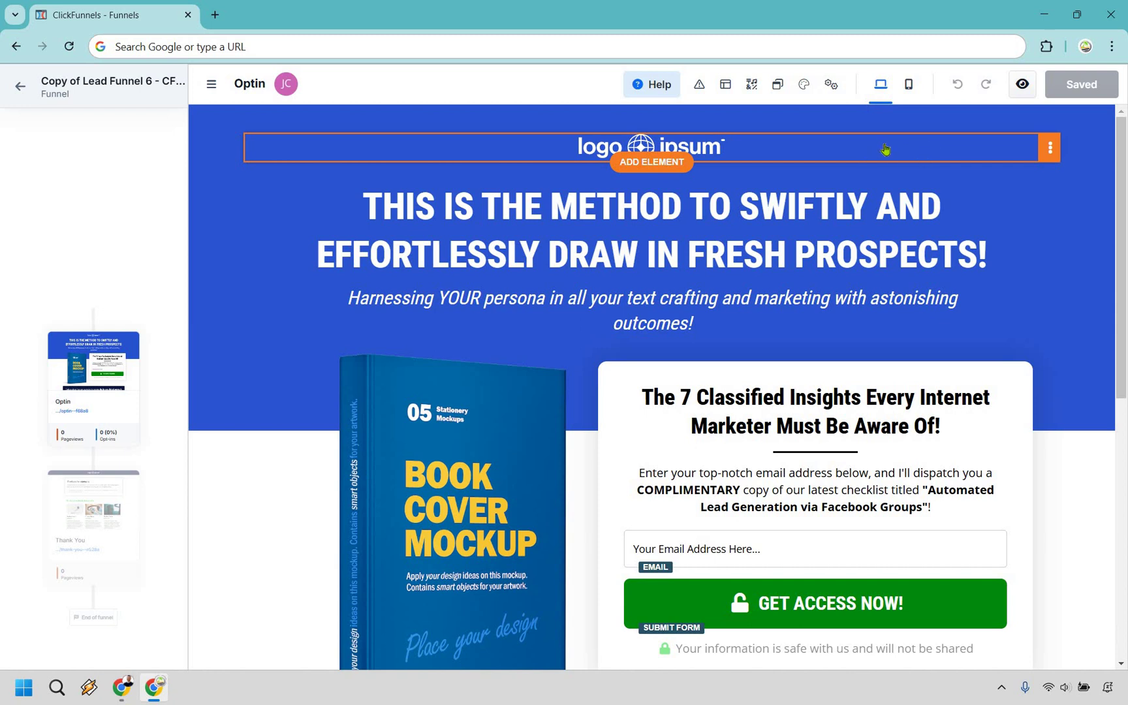
Delete the row containing the placeholder logo above the Optin page's headline.
mouse_move(1028, 161)
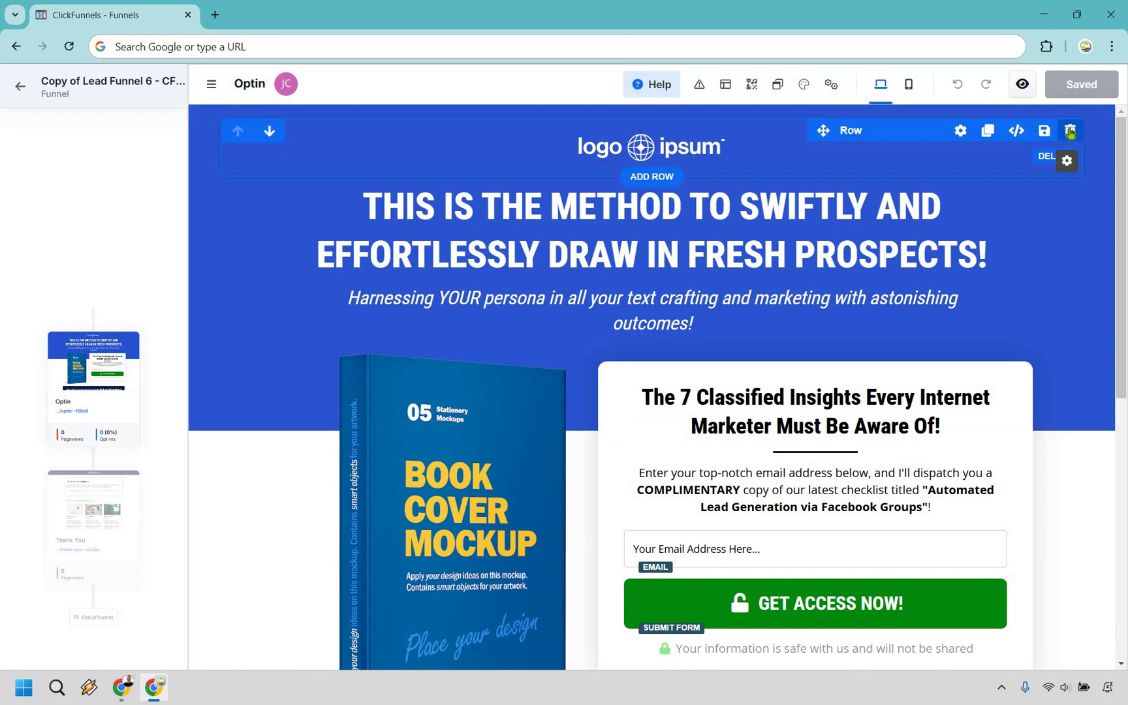
click(1070, 132)
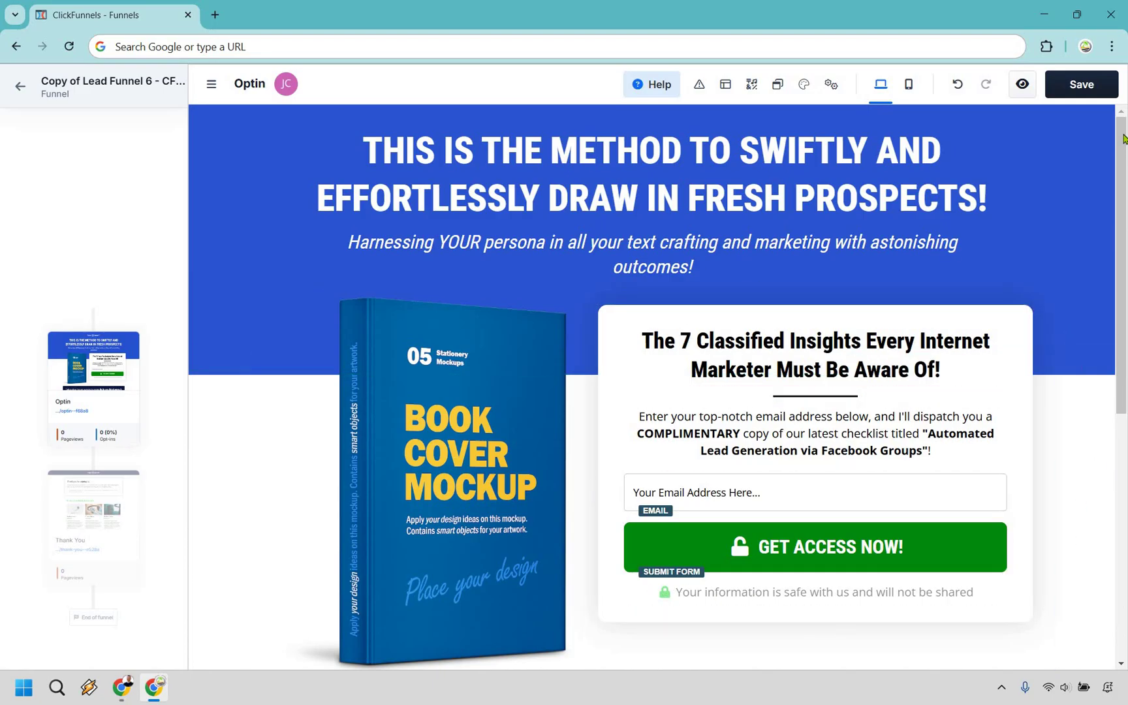
scroll(1126, 315, down, 7)
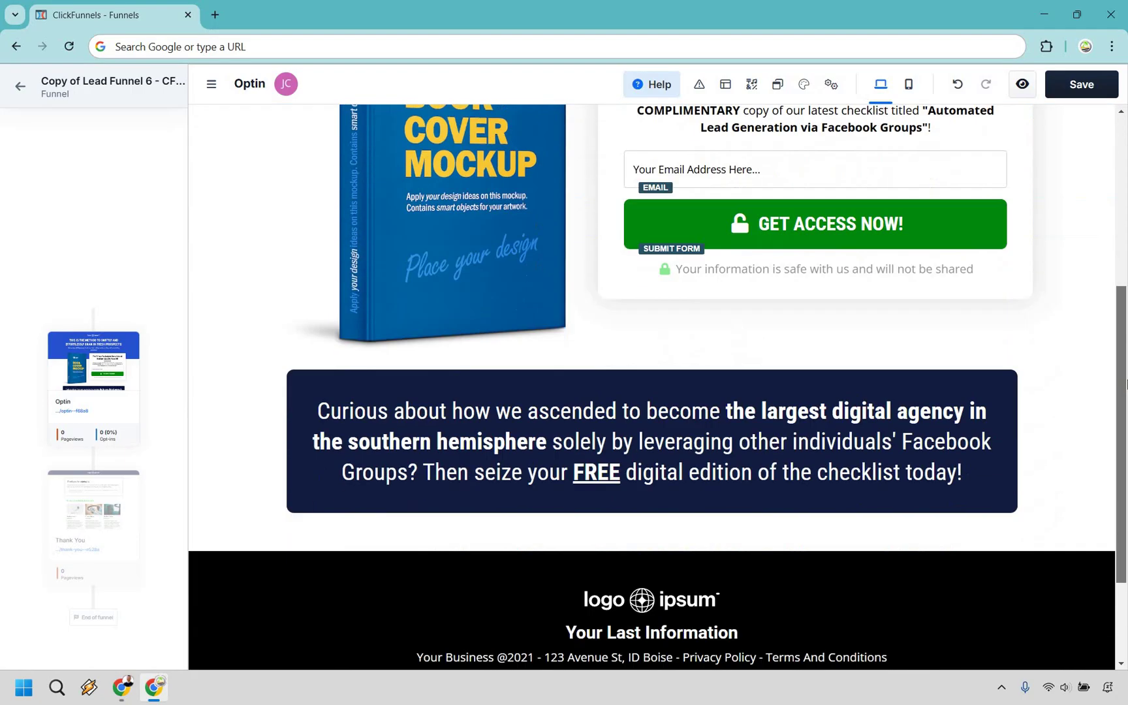
Replace the Optin page's main headline with "How To Yay Without Boo".
scroll(1126, 340, up, 1)
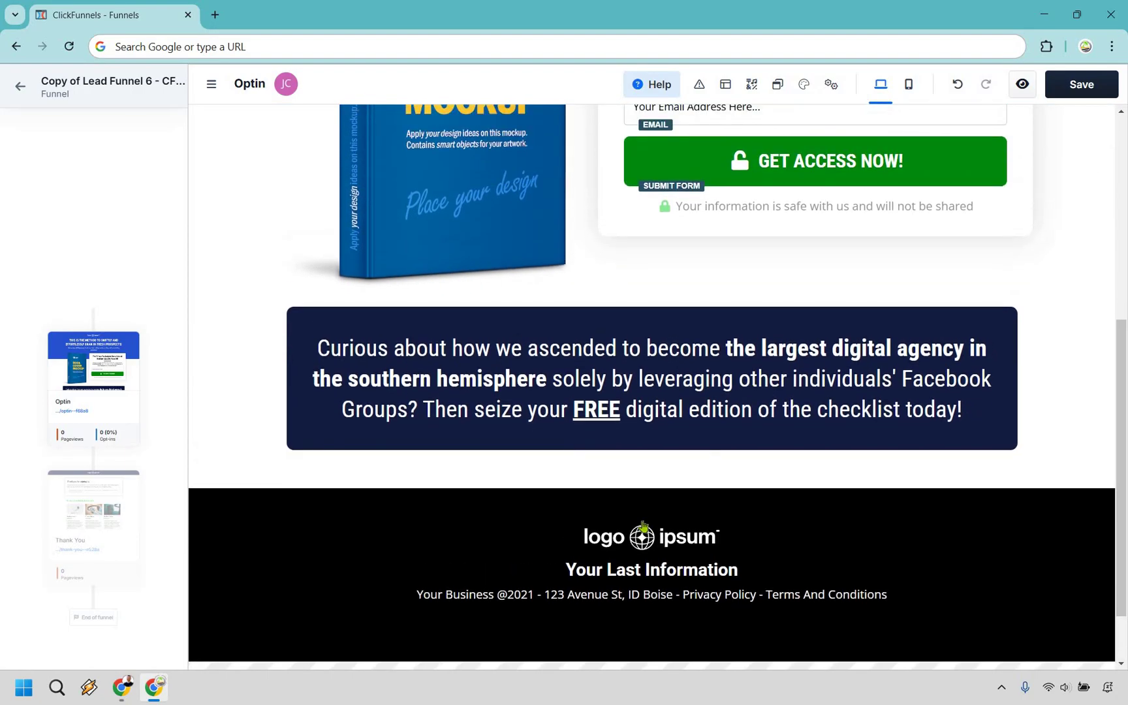
drag(1125, 505, 1125, 297)
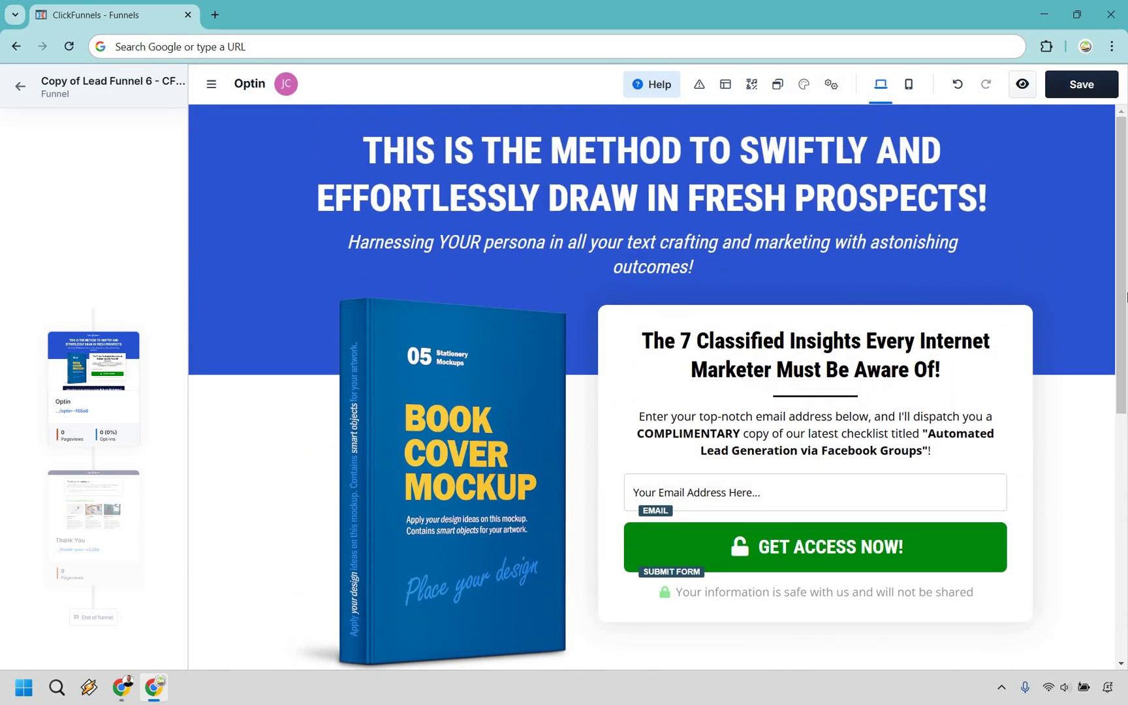
click(664, 160)
key(ctrl+a)
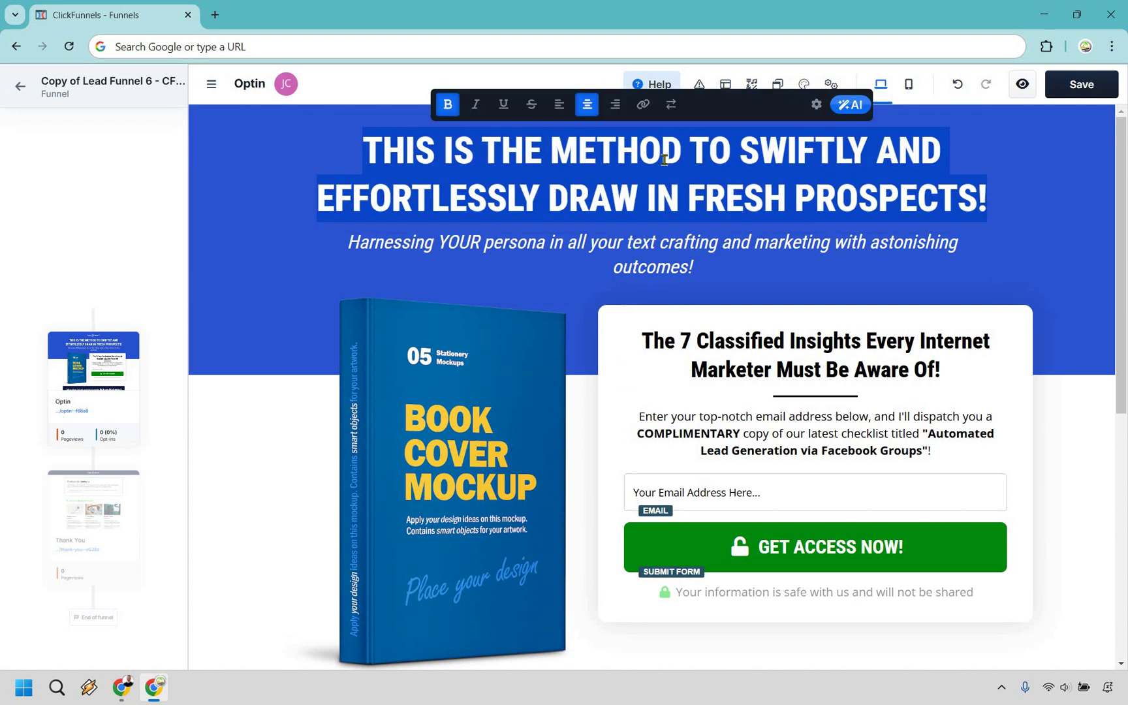
text(How )
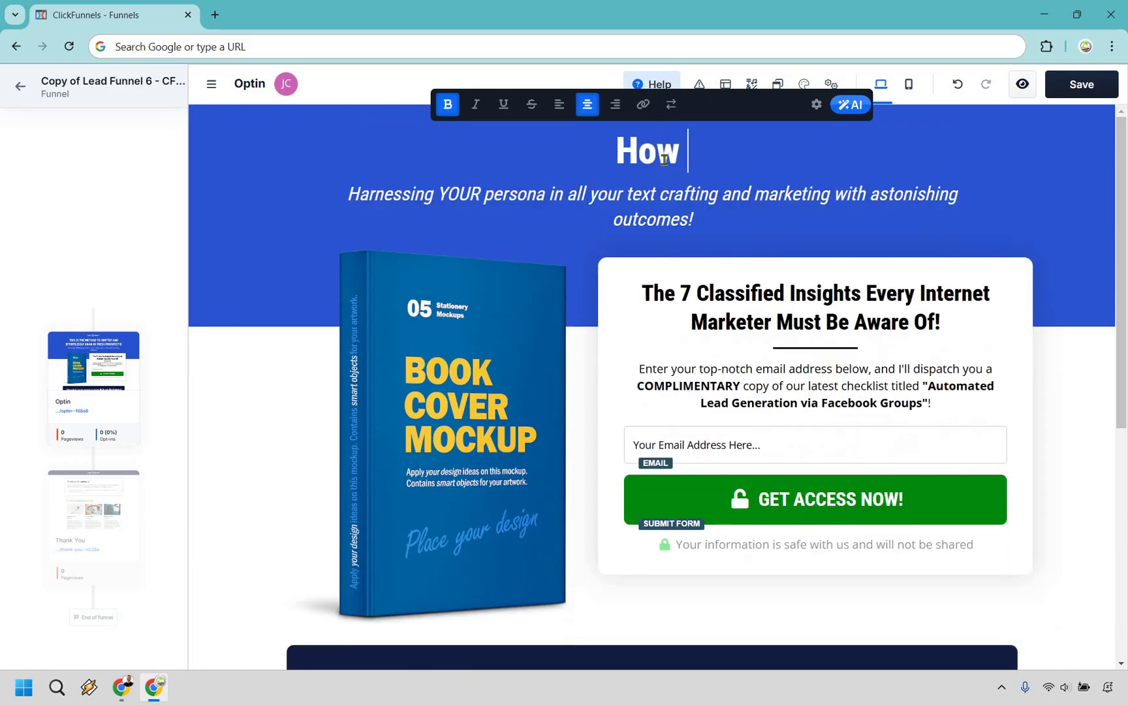
text(To Yay Without Boo)
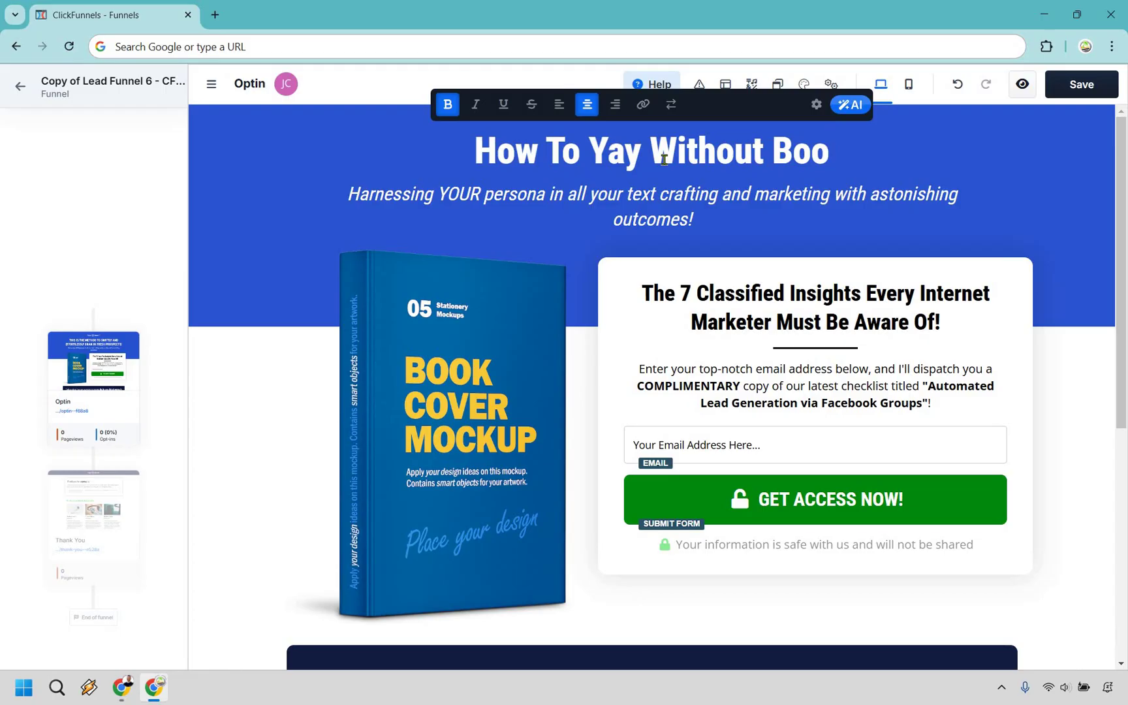
click(478, 152)
key(shift+Right)
key(shift+Right)
key(shift+Right)
key(shift+Right)
key(shift+Right)
key(shift+Right)
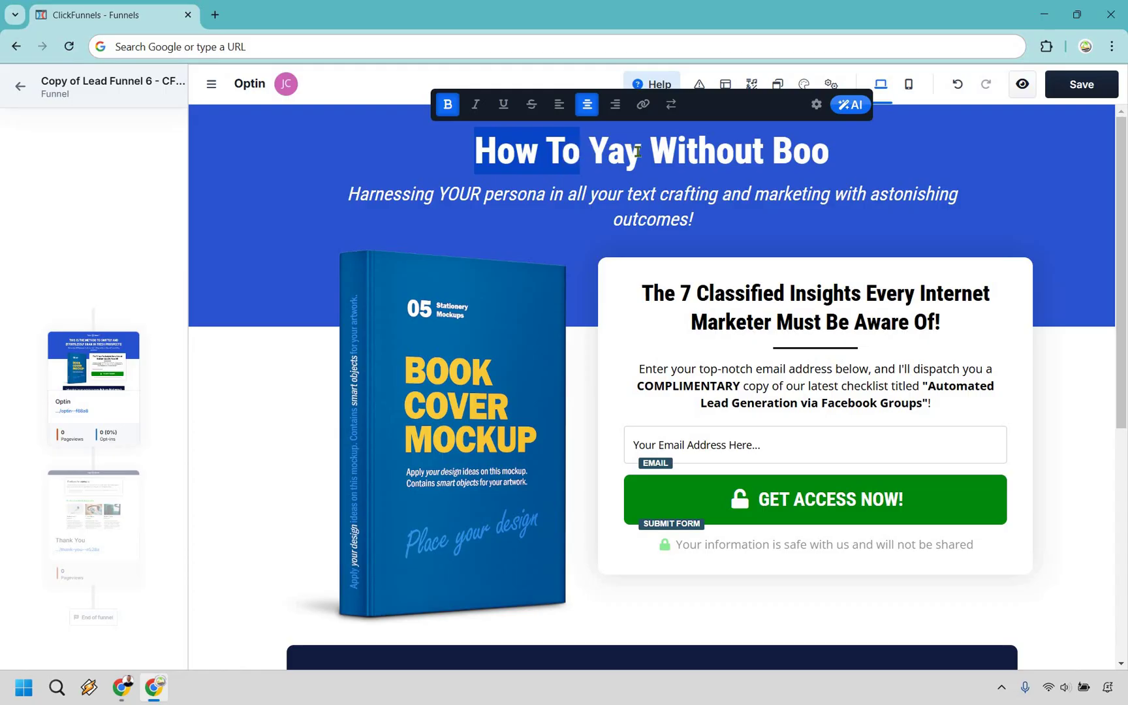
key(shift+Right)
key(shift+Right)
key(shift+Right)
key(shift+Right)
click(659, 150)
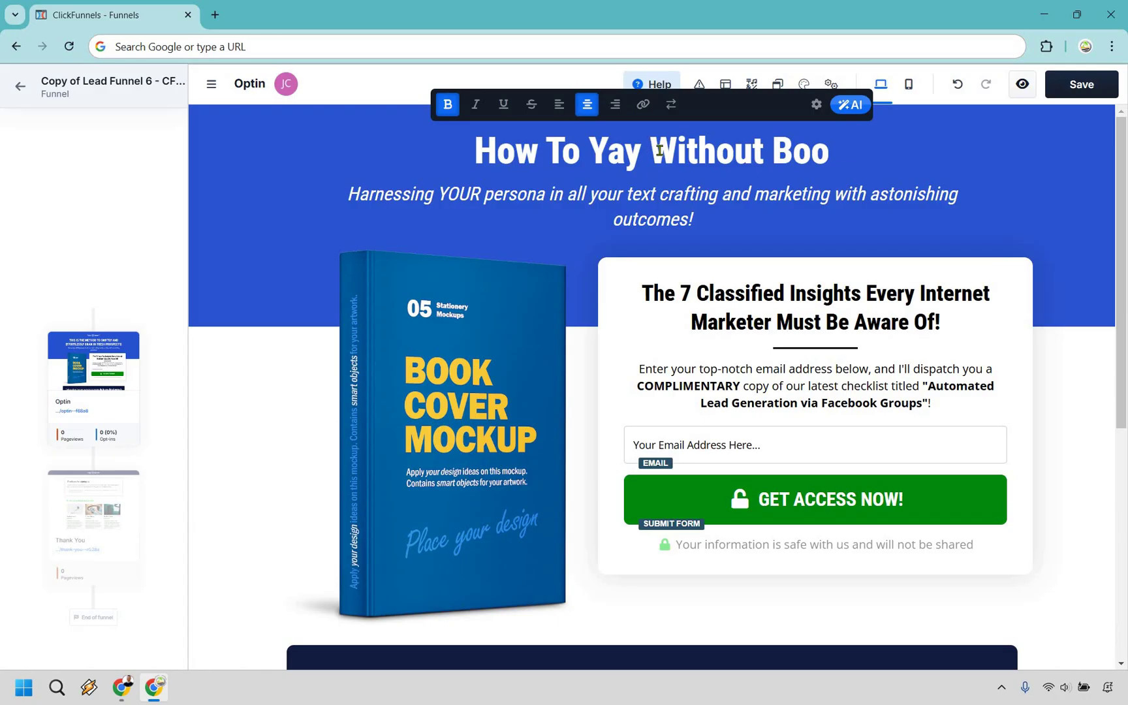
In the main headline, replace "Yay" with "Launch Your Digital Business" and "Boo" with "Losing Your Shirt On Paid Ads".
double_click(592, 146)
text(Launch Your Digital Business)
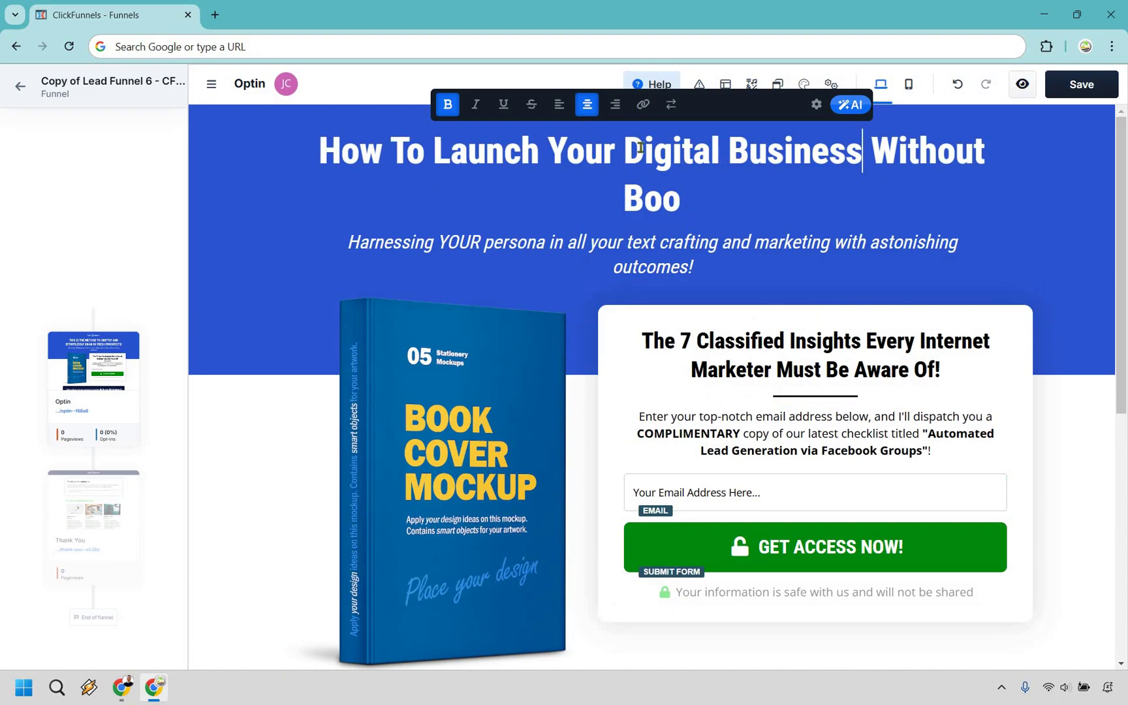
drag(681, 206, 674, 201)
double_click(651, 199)
text(Losing Your Shirt On Paid Ads)
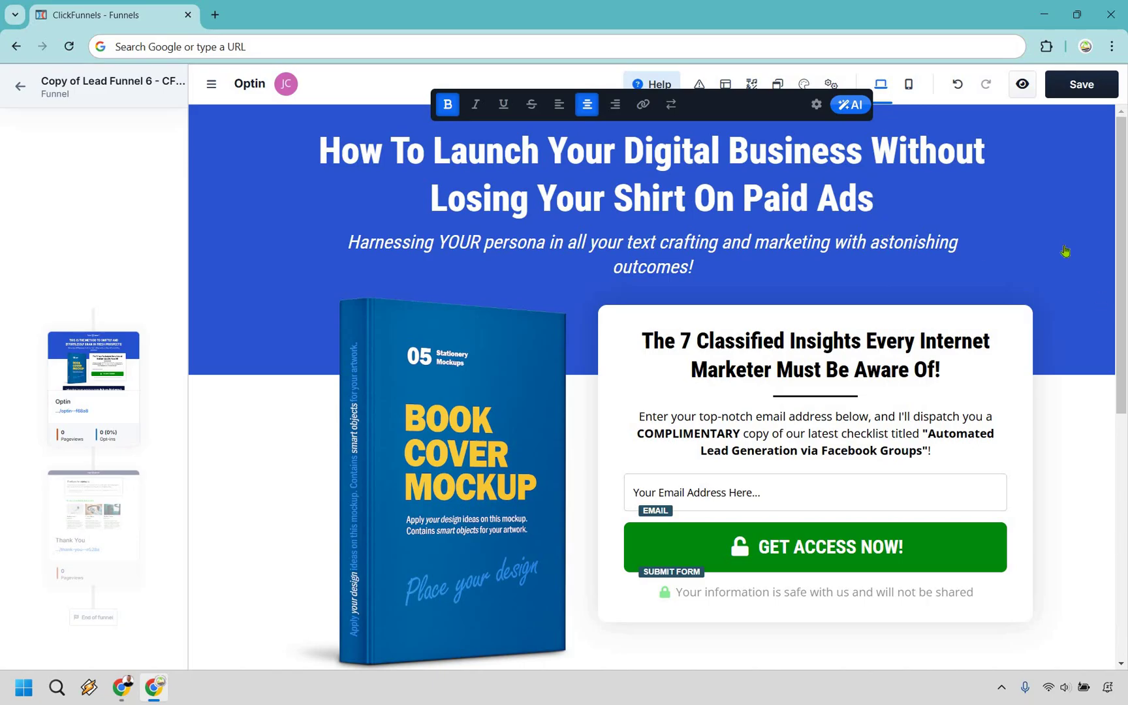
click(1014, 181)
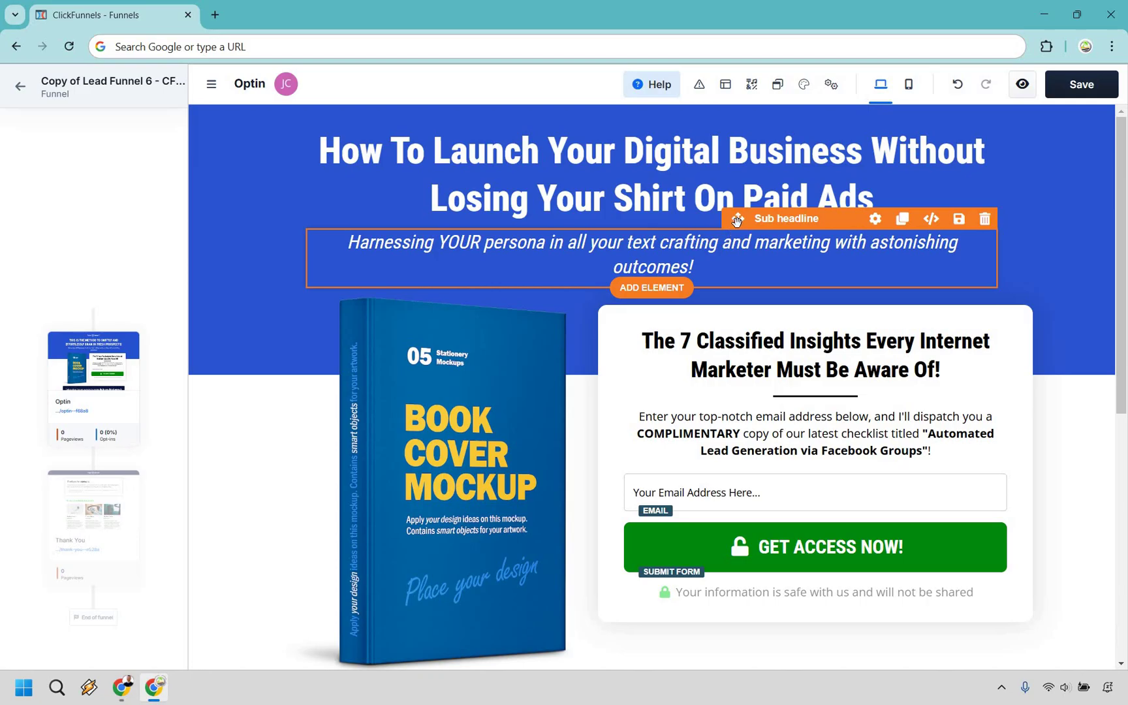
Move the sub headline above the main headline and replace its text with "Free eBook Reveals...".
drag(738, 219, 694, 150)
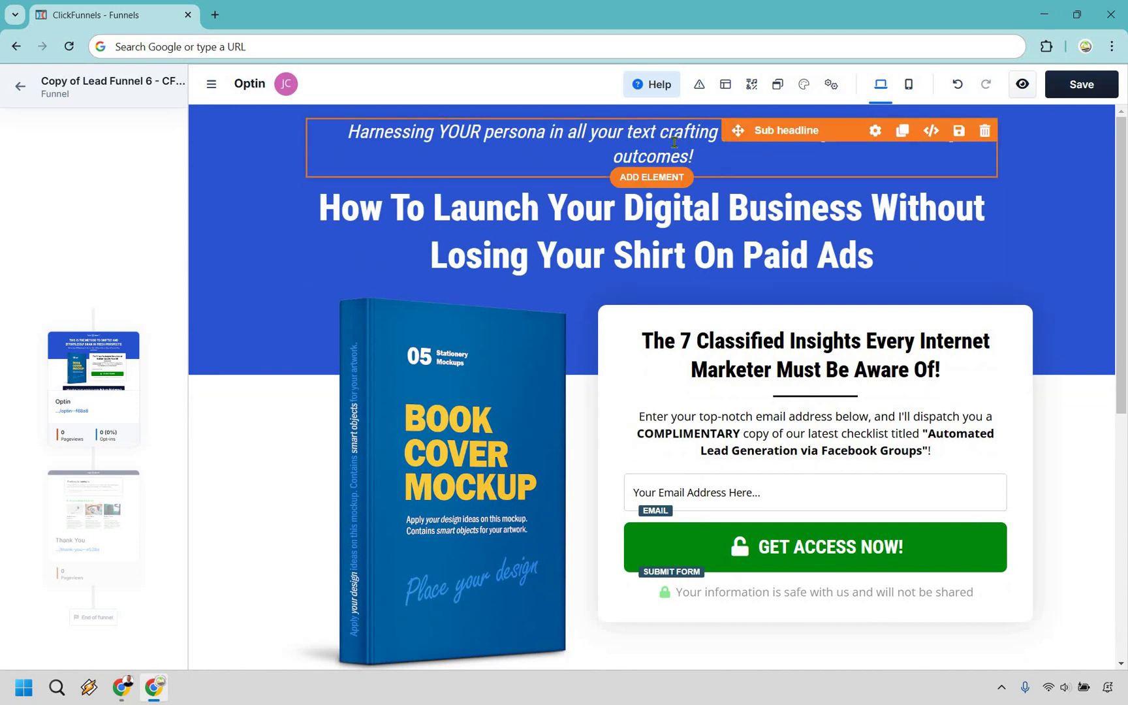
triple_click(674, 142)
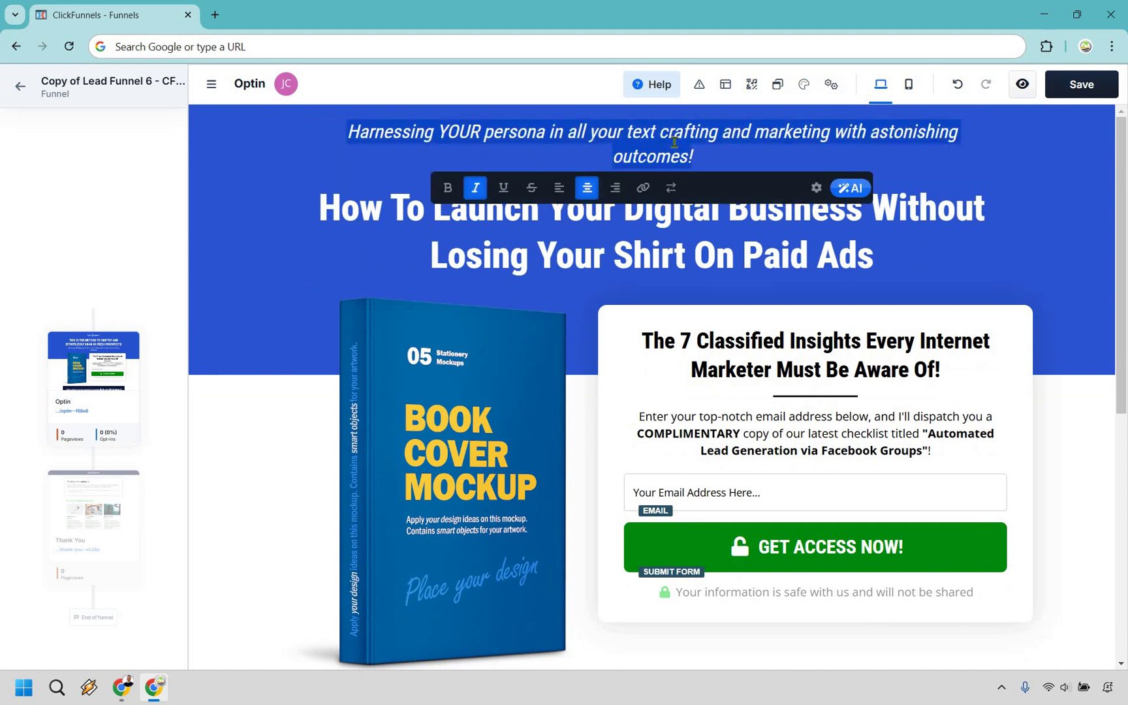
key(BackSpace)
text(Fr)
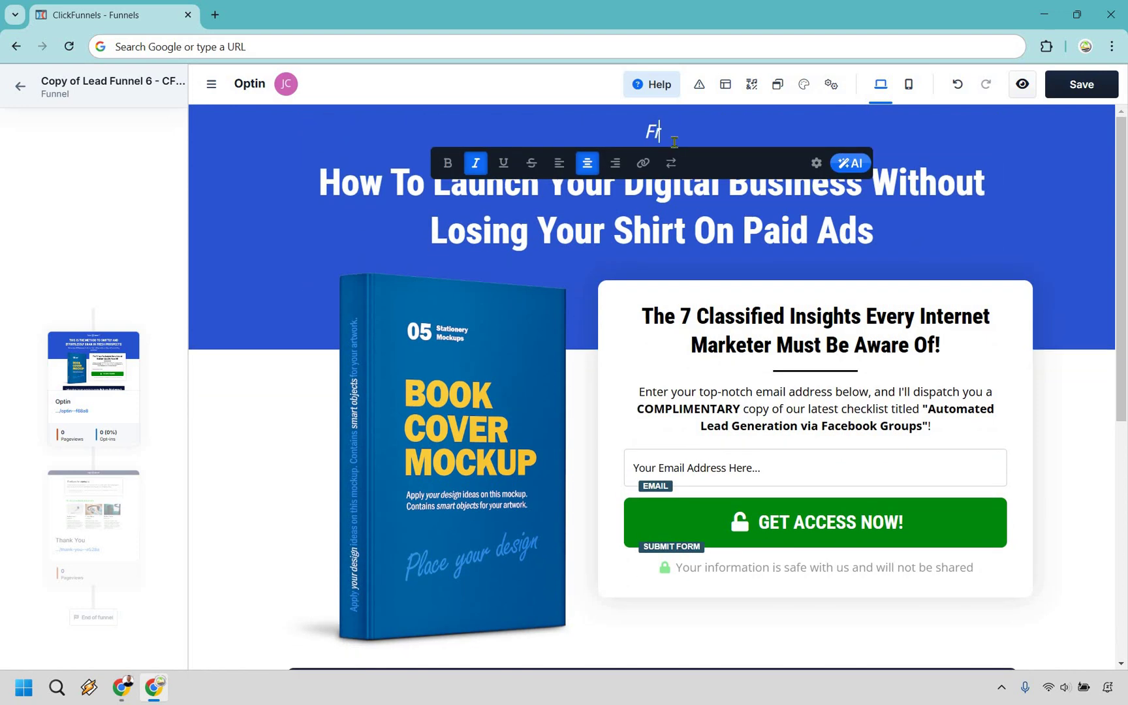
text(ee eBook Re)
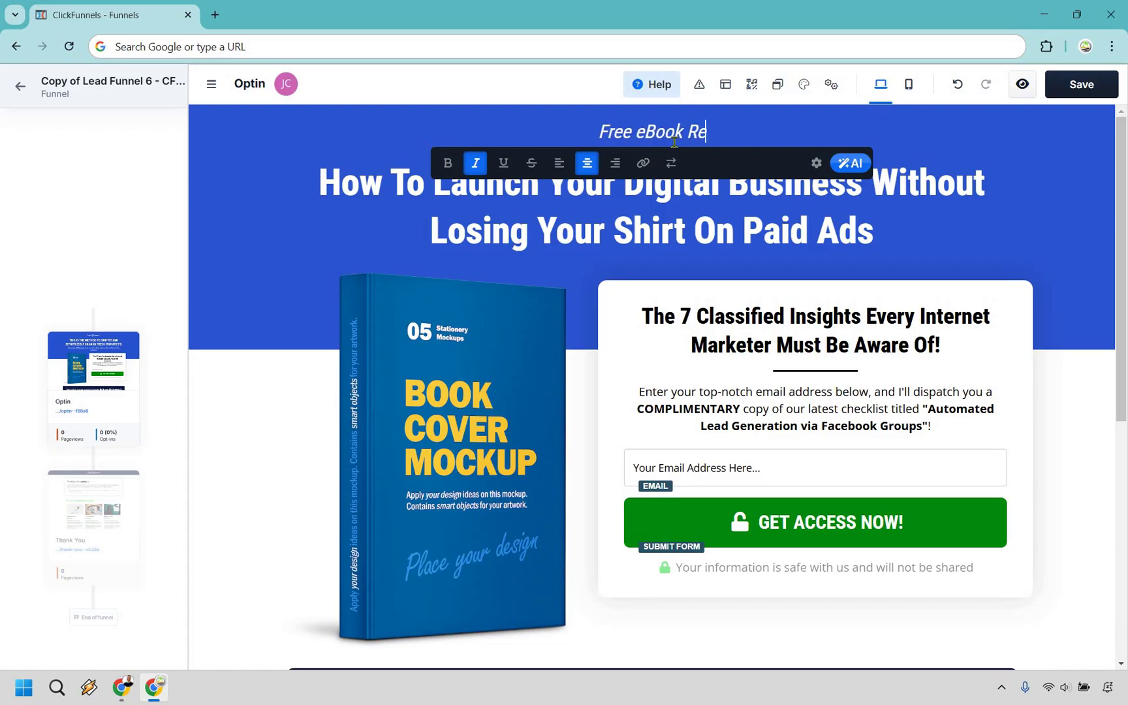
text(veals...)
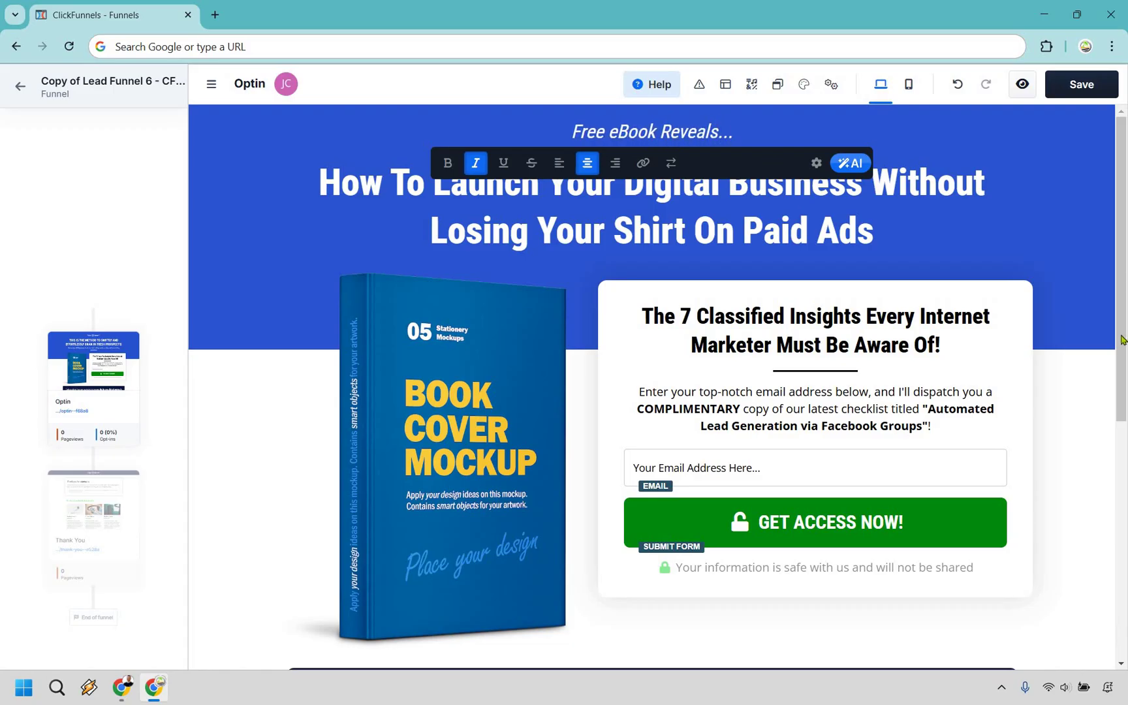
click(1090, 390)
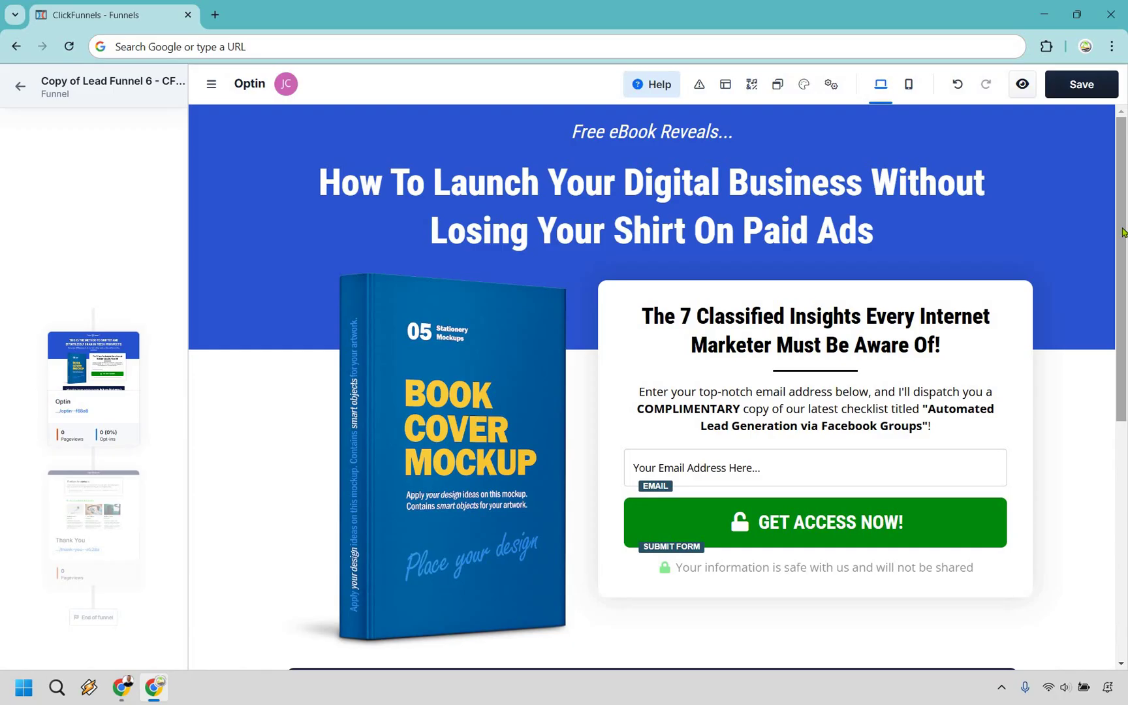
click(695, 139)
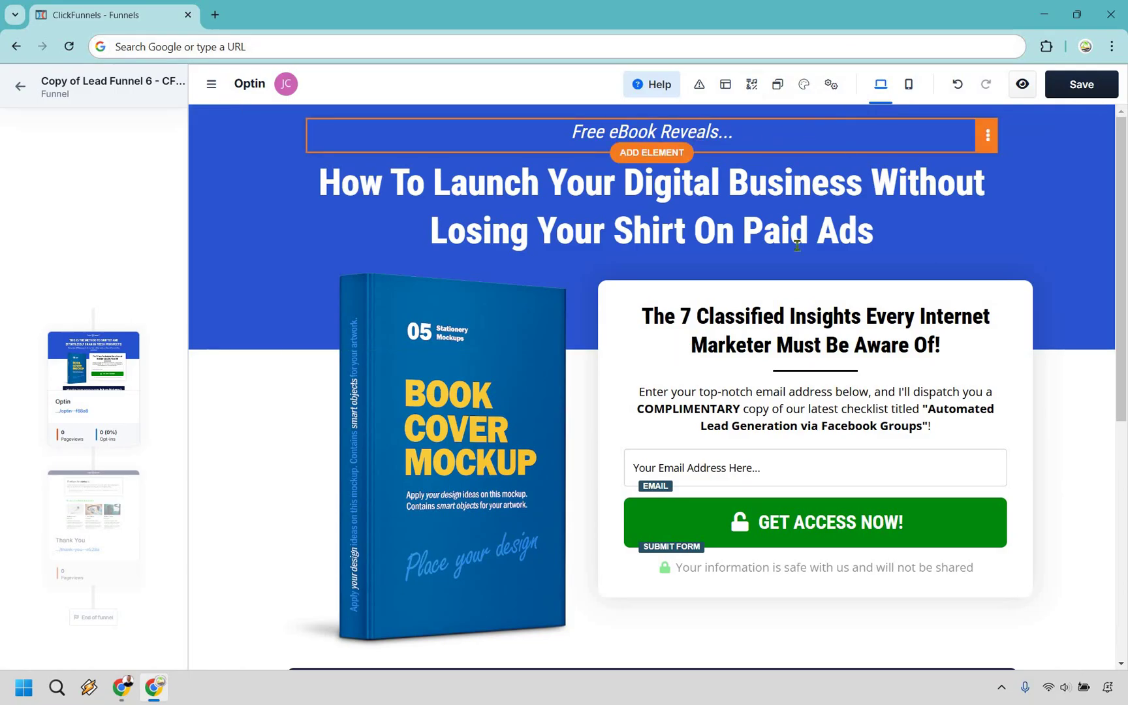
click(798, 205)
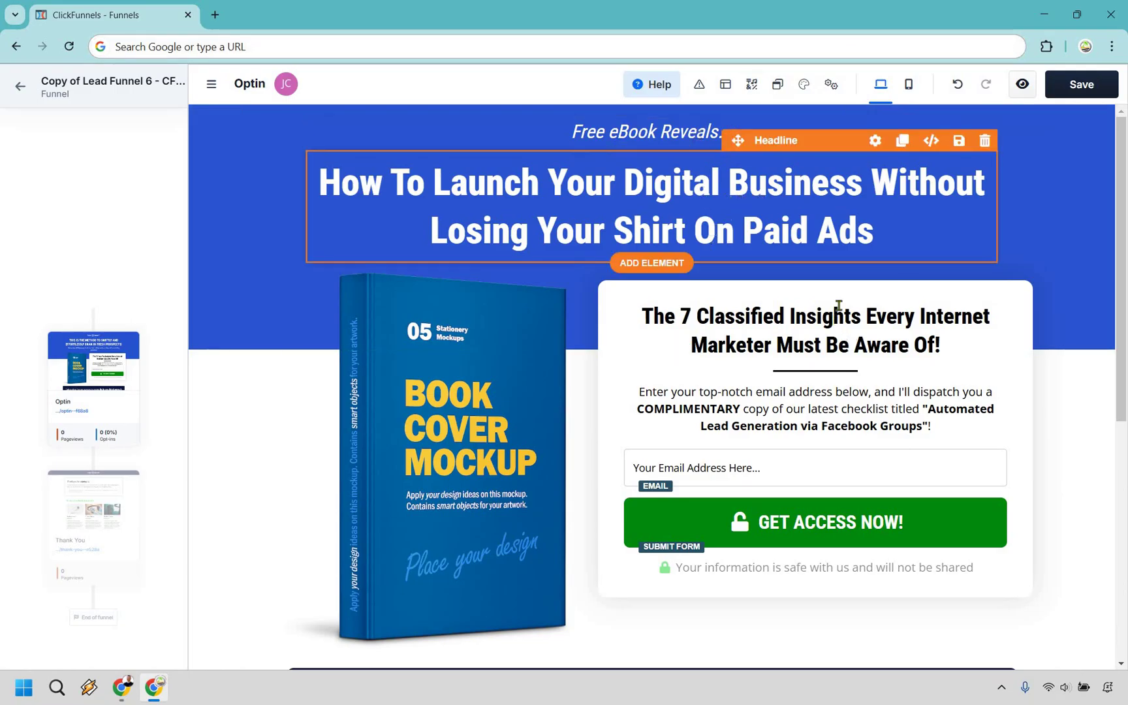
click(856, 327)
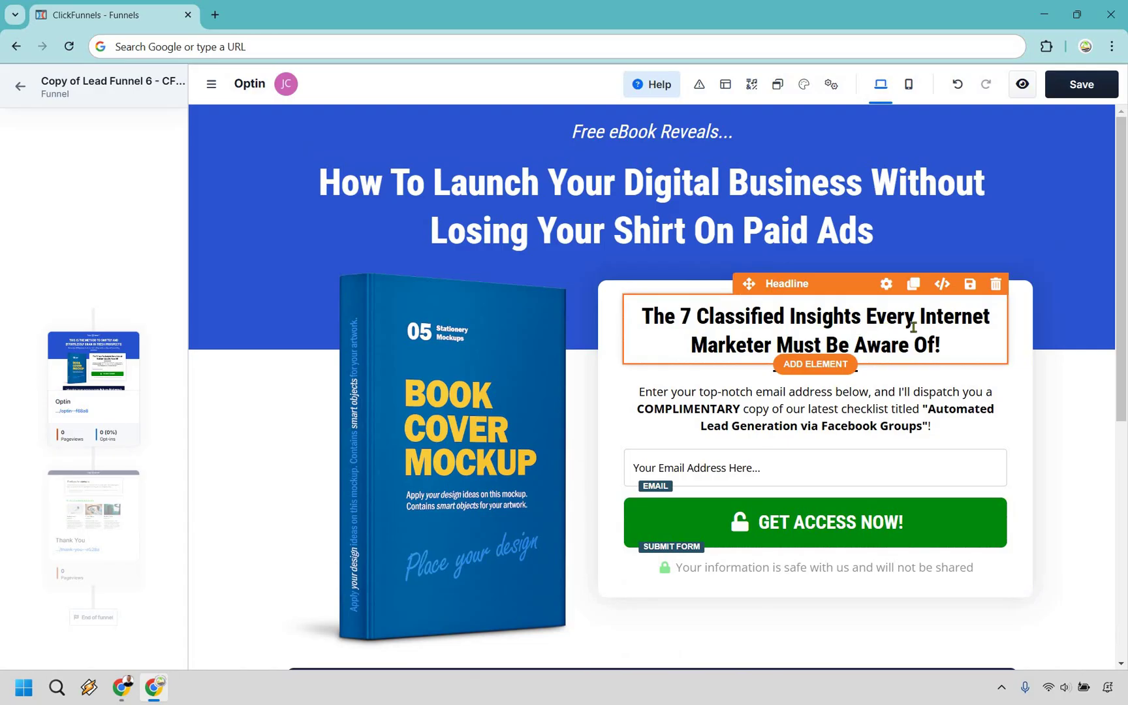
click(1074, 444)
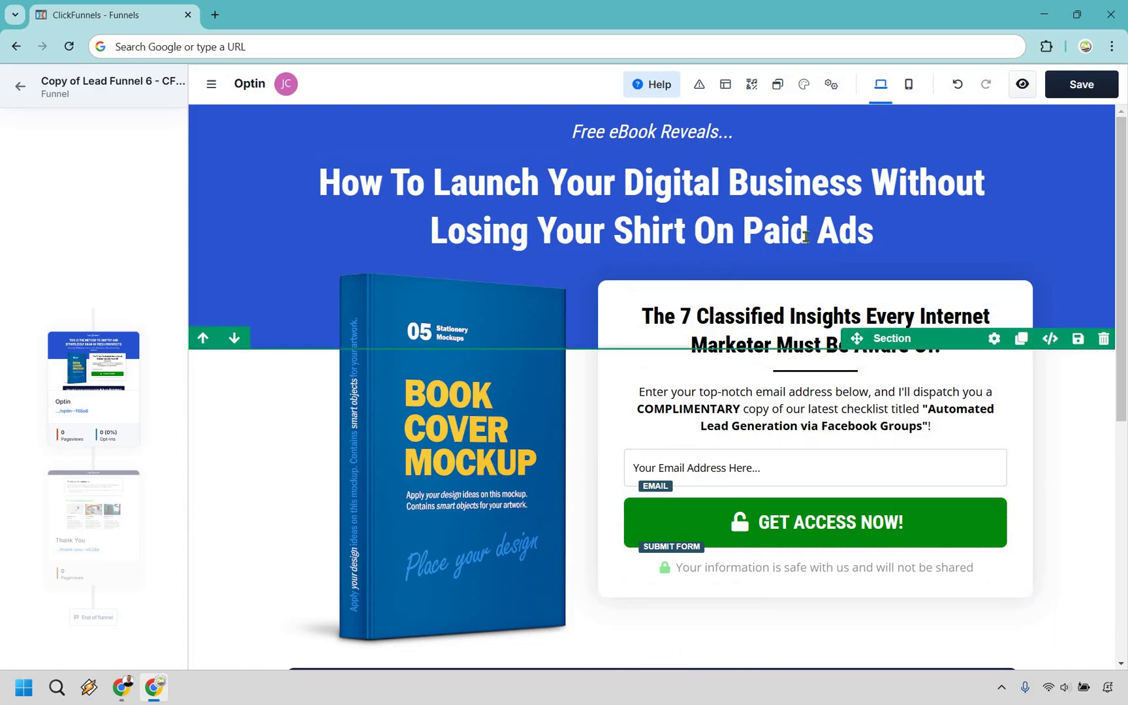
Replace the opt-in form's headline with "The 6 Steps Every Digital Marketer Needs To Be Aware Of".
click(793, 322)
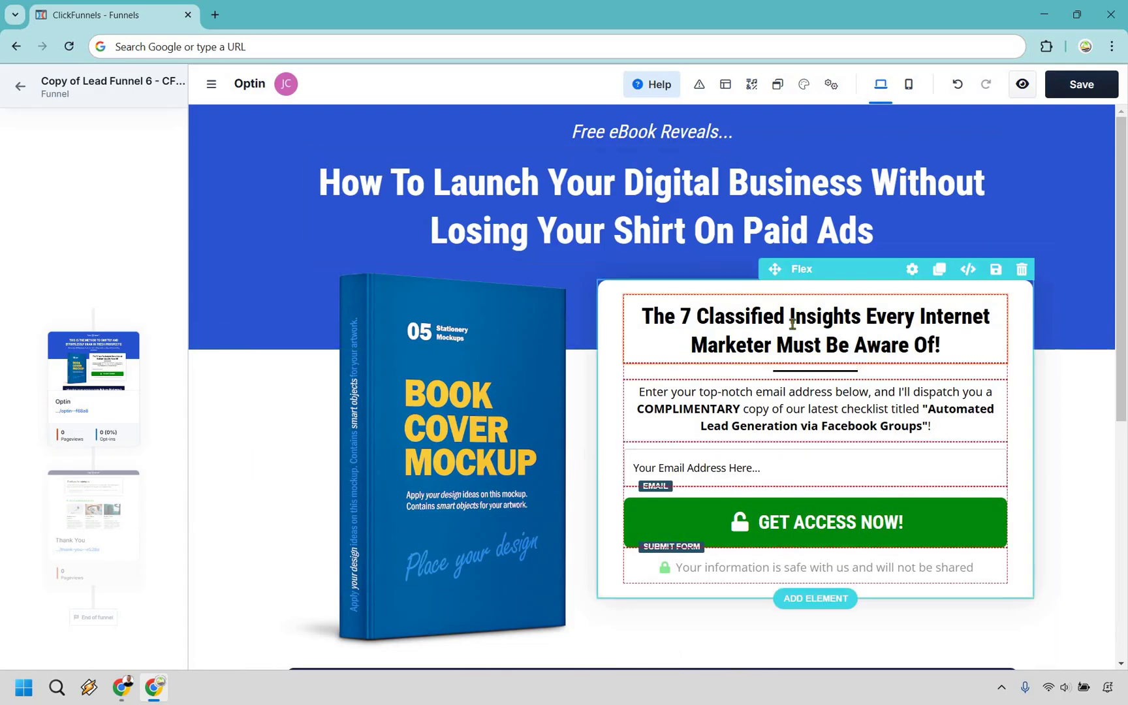
click(793, 323)
click(792, 323)
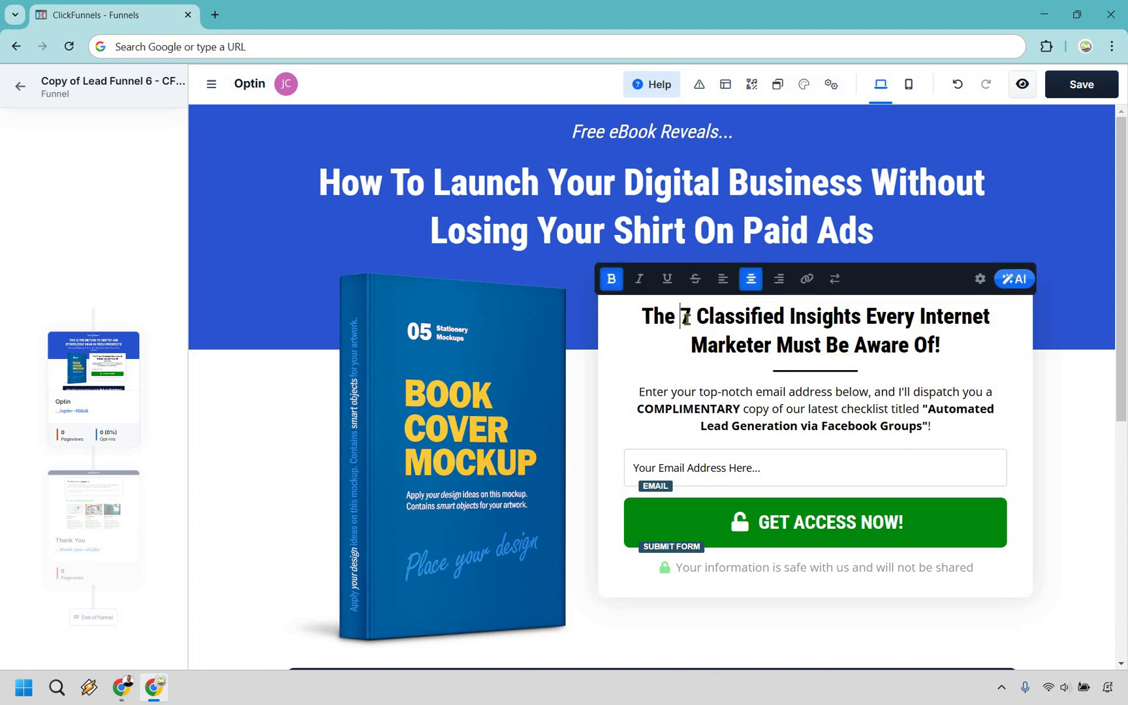
key(ctrl+a)
text(The 6 Steps Every Digital Marketer Needs To Be Aware Of)
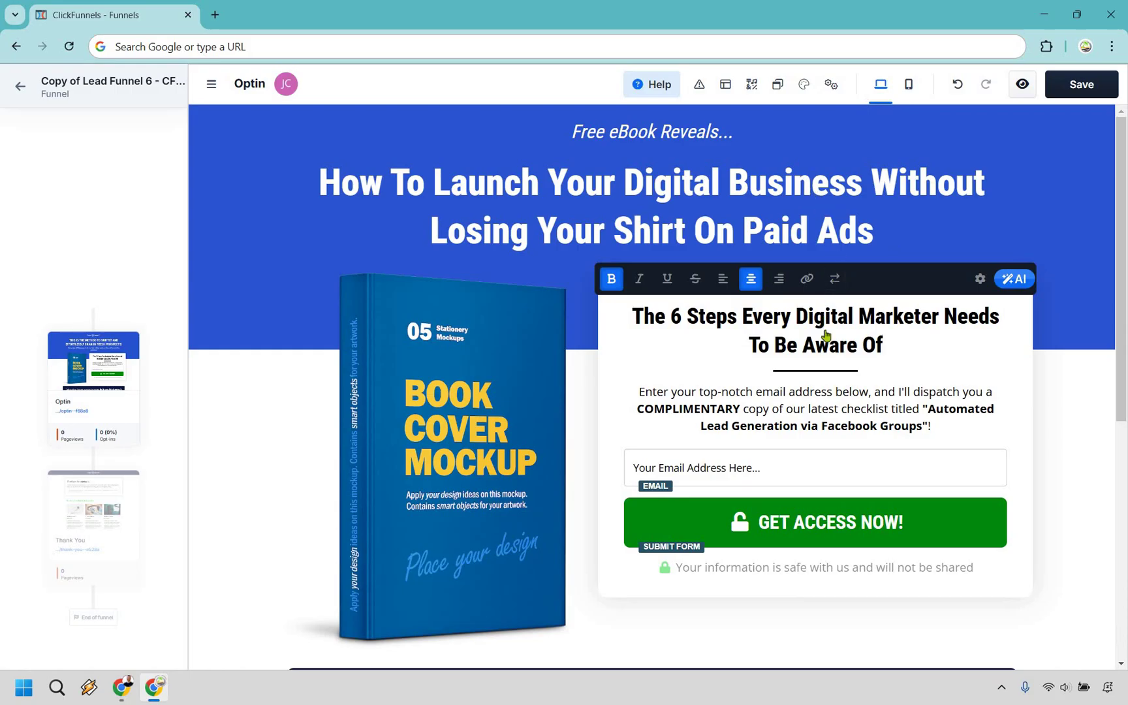
Replace the paragraph above the email field with "Enter your best email below to get instant access...".
click(854, 405)
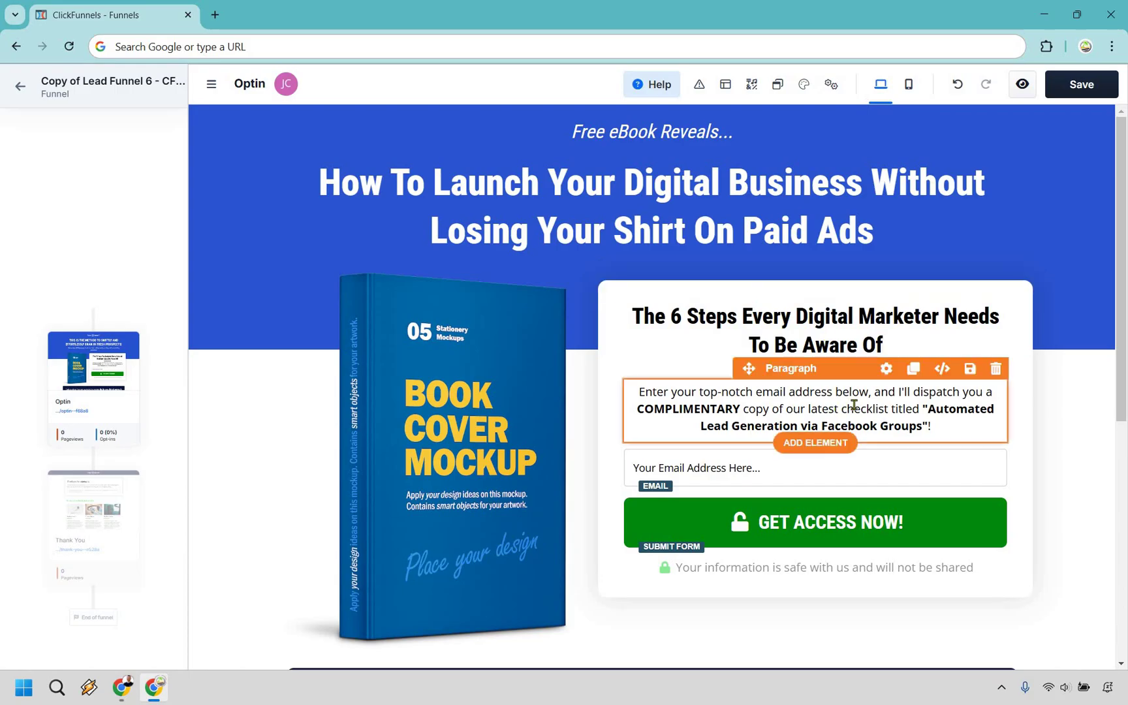
double_click(854, 405)
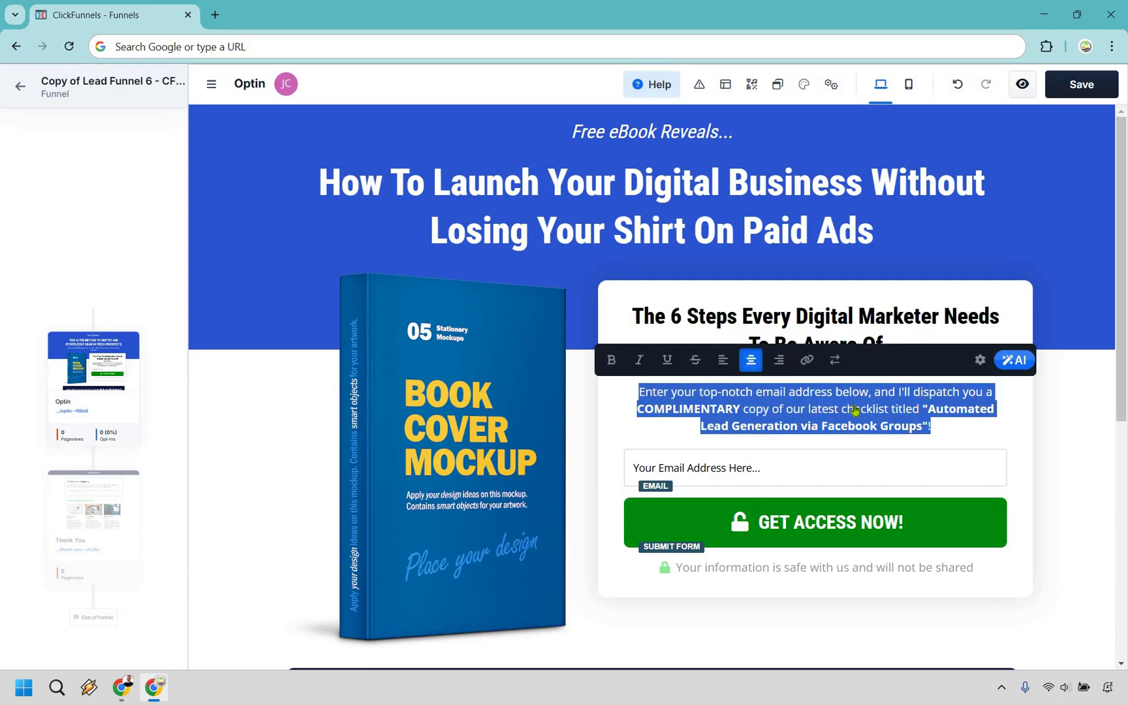
text(Enter your be)
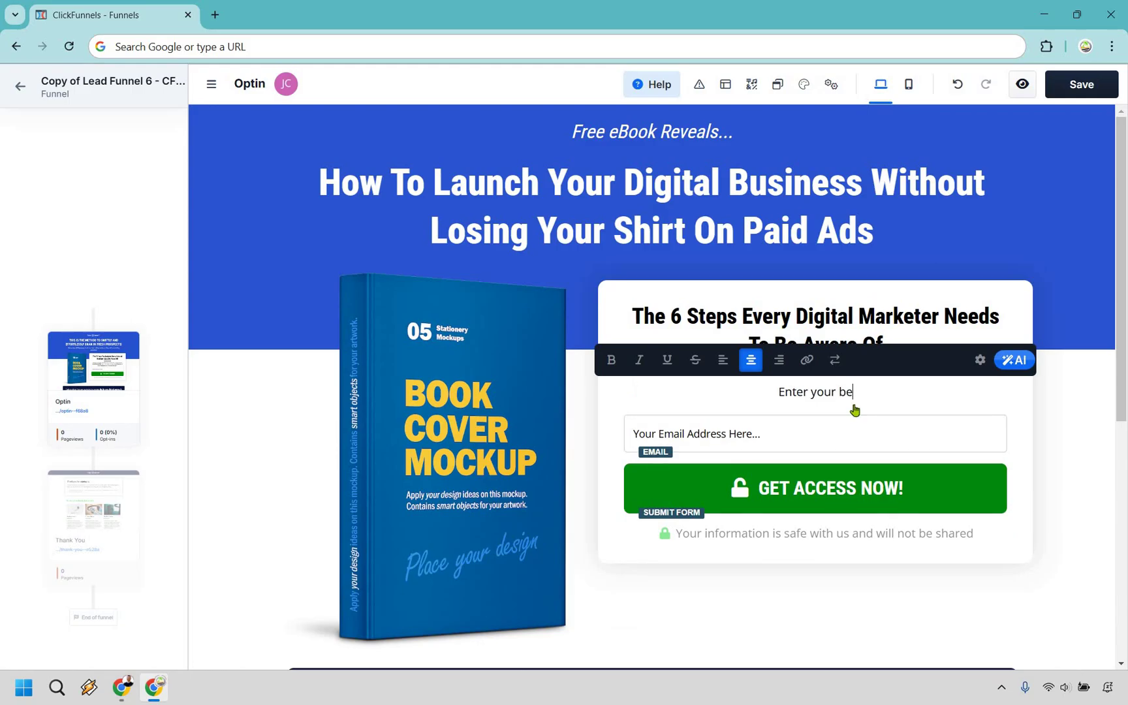
text(st email belw)
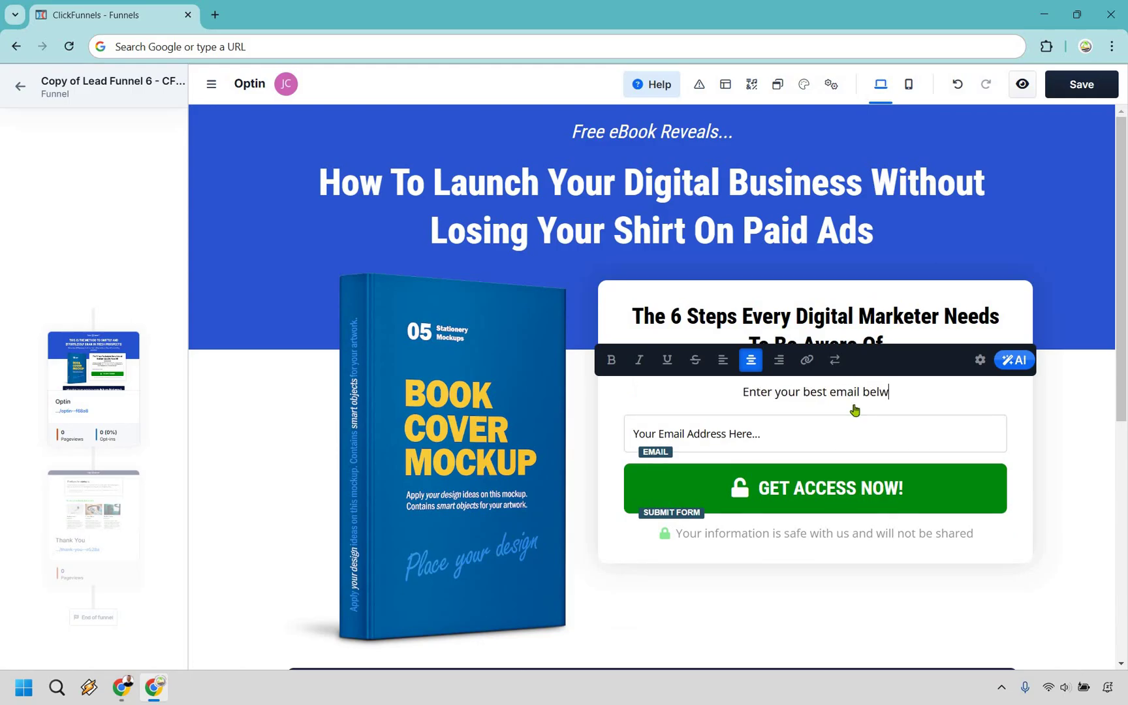
key(BackSpace)
text(ow to )
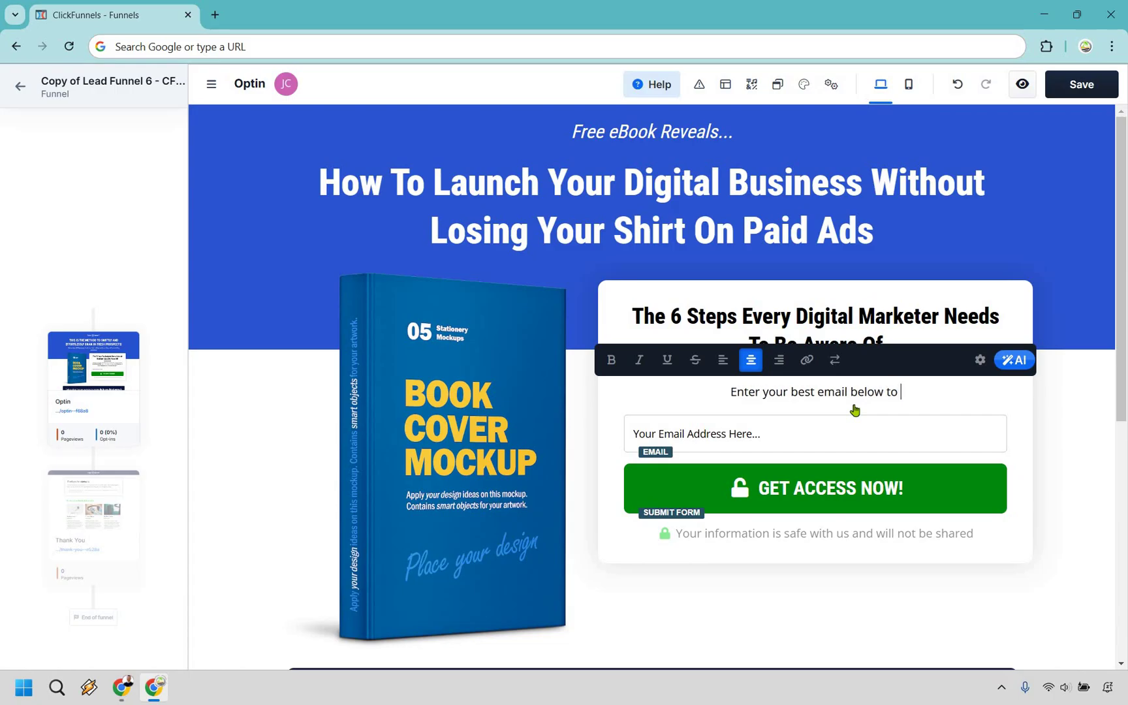
text(get instant )
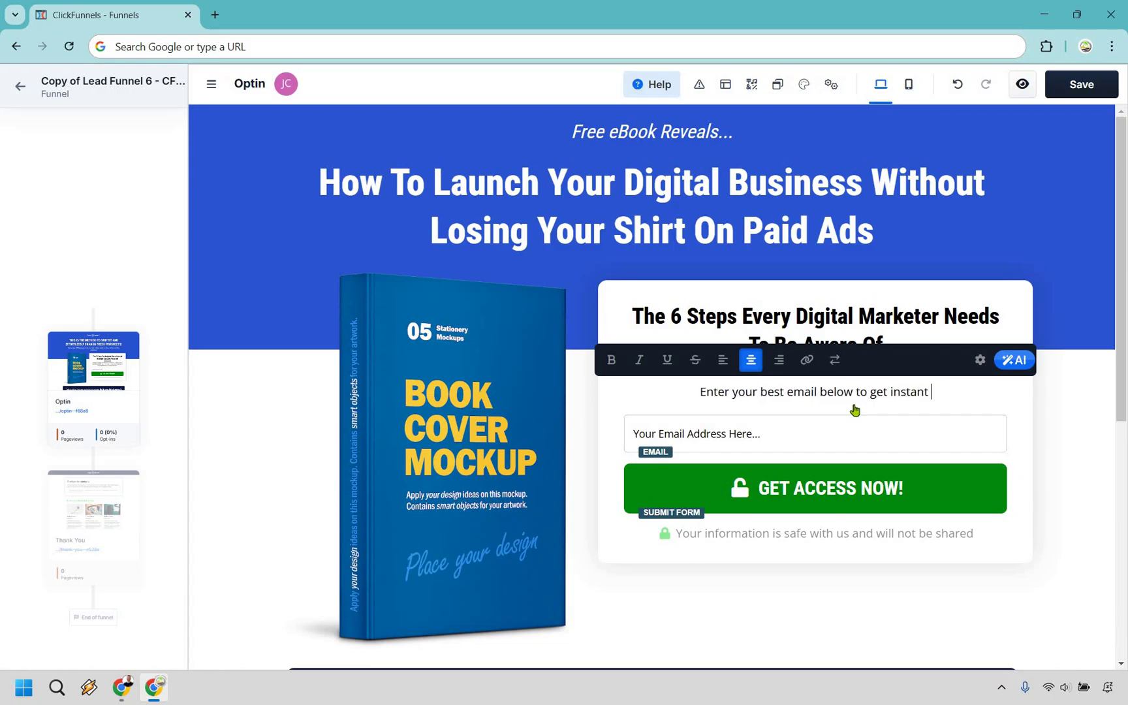
text(access...)
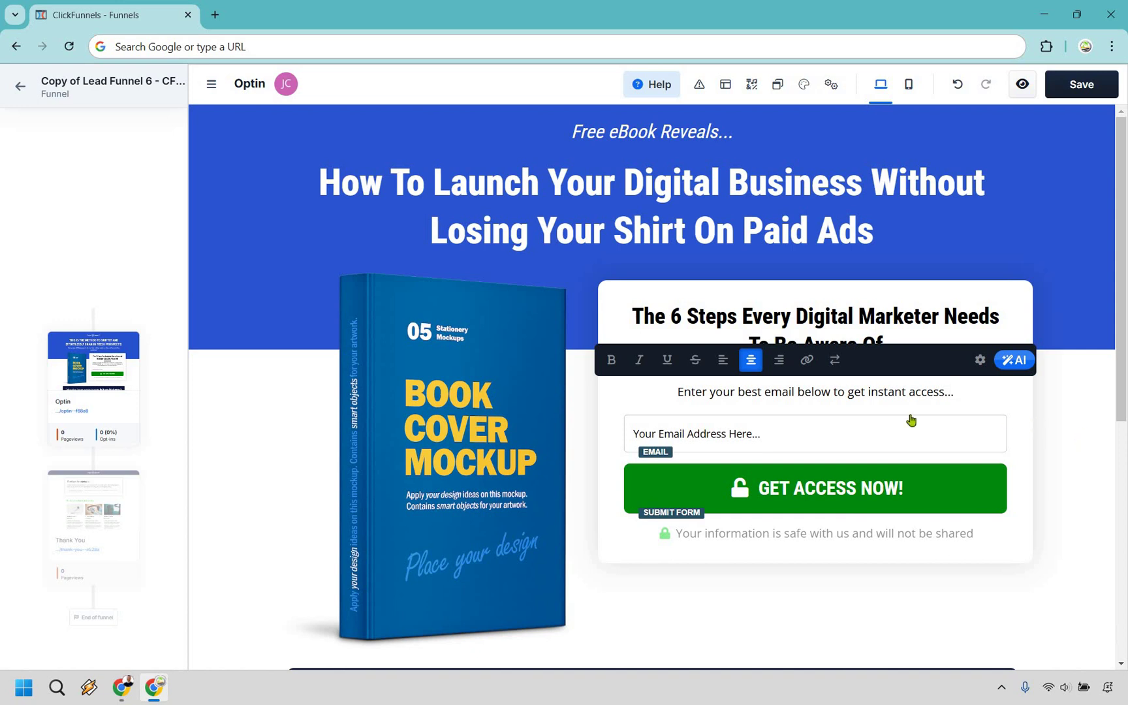
Change the email input's label text to "Your Best Email Address Here..." and close its settings.
click(816, 434)
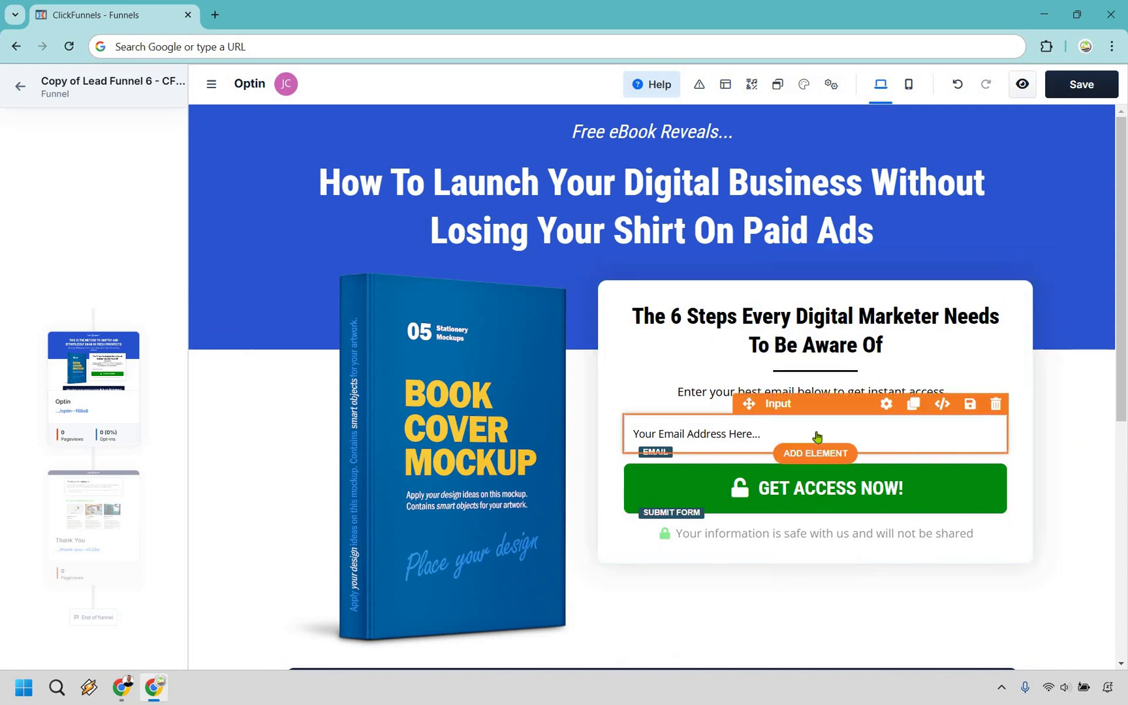
click(985, 418)
scroll(1012, 343, down, 1)
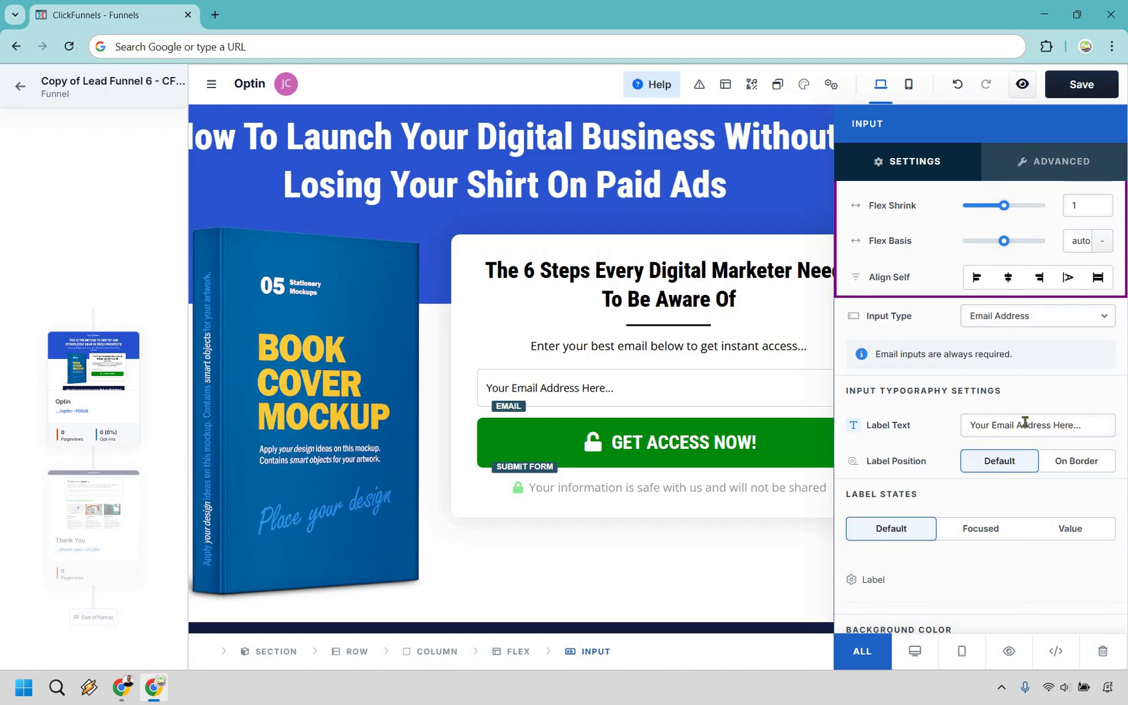
click(992, 424)
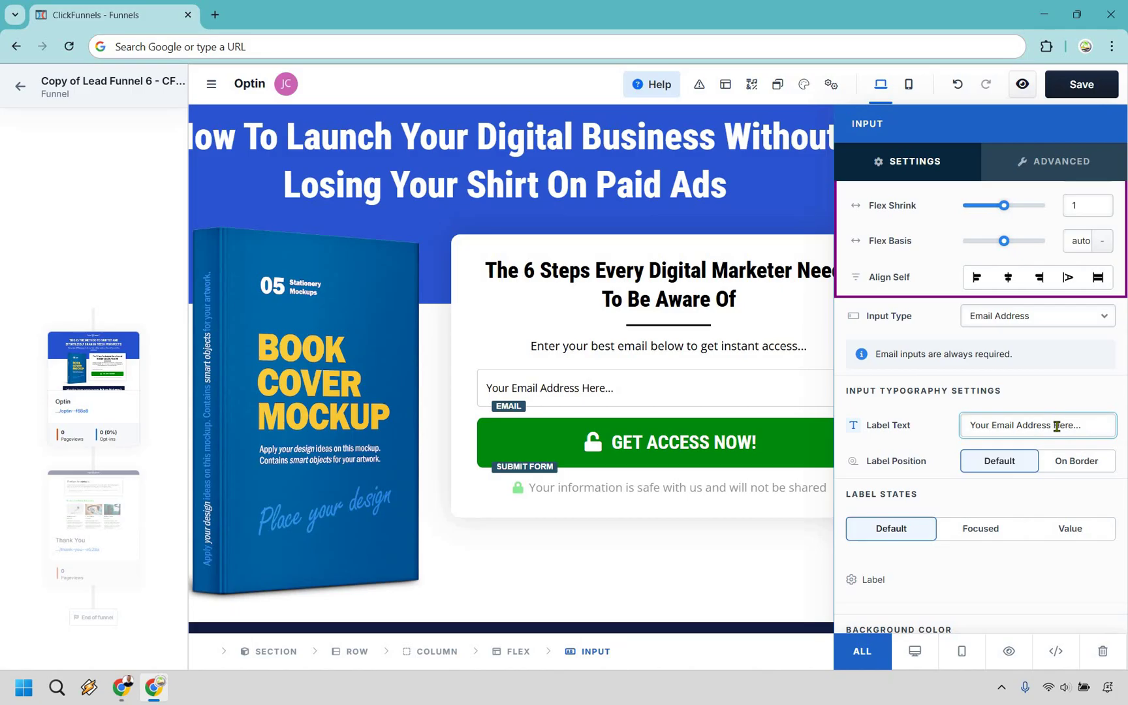
text(Best)
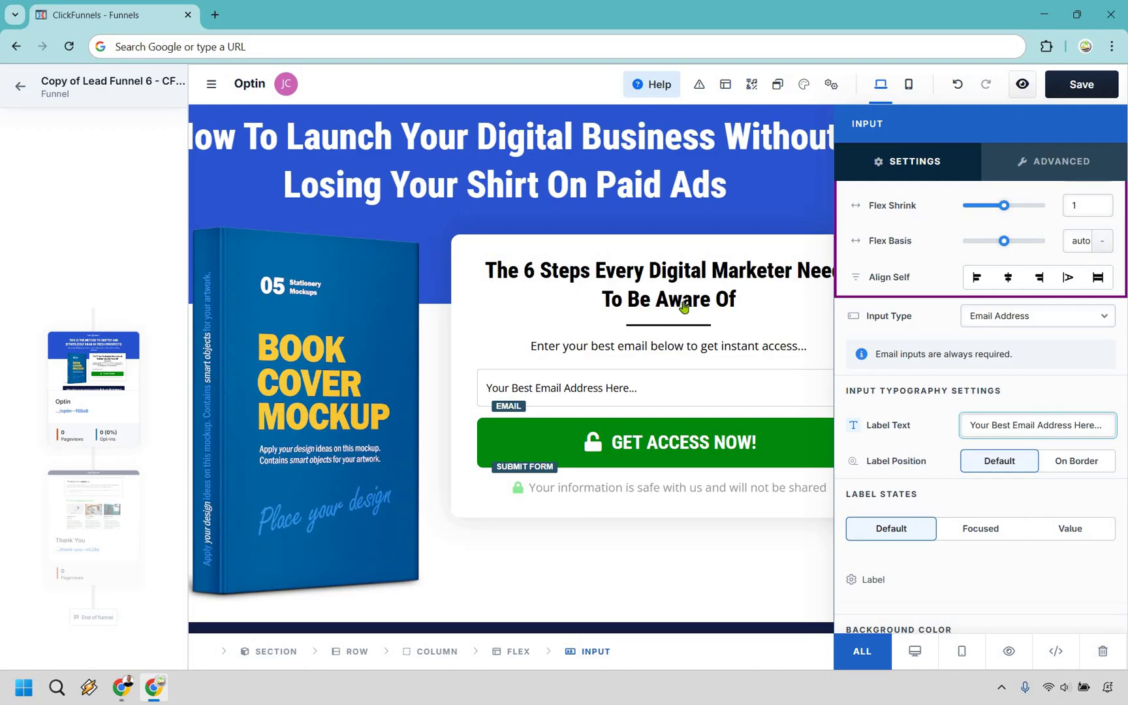
click(832, 439)
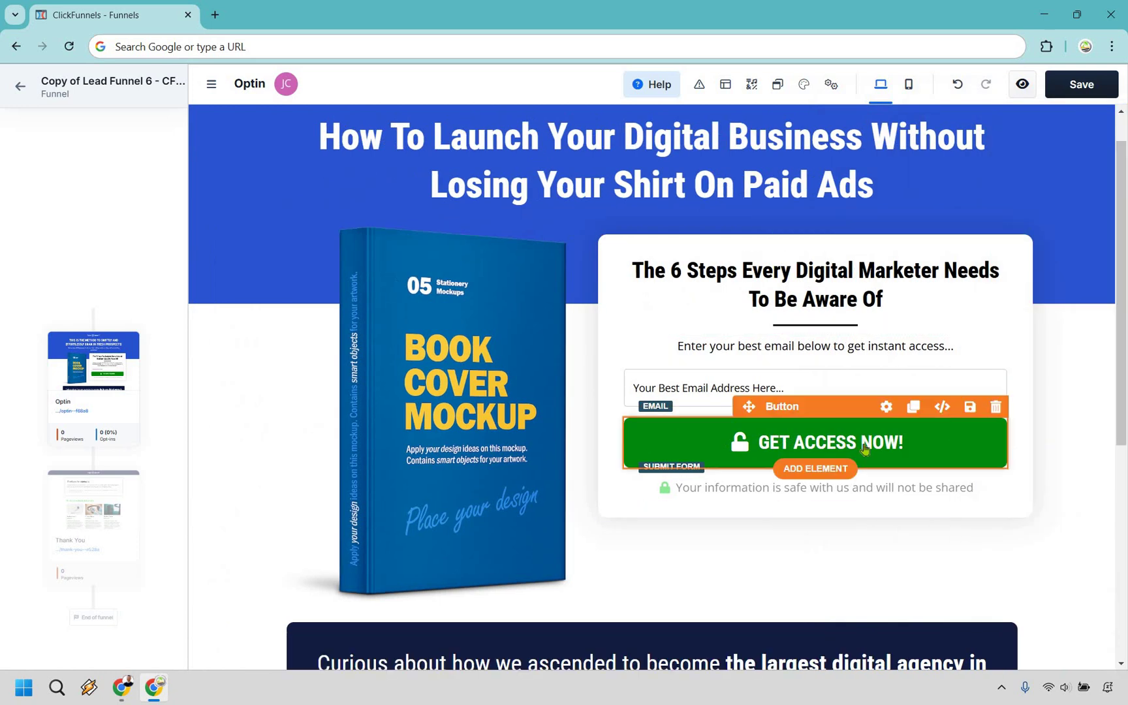
Change the opt-in form's button text to "Click Here To Get Instant Access".
click(863, 448)
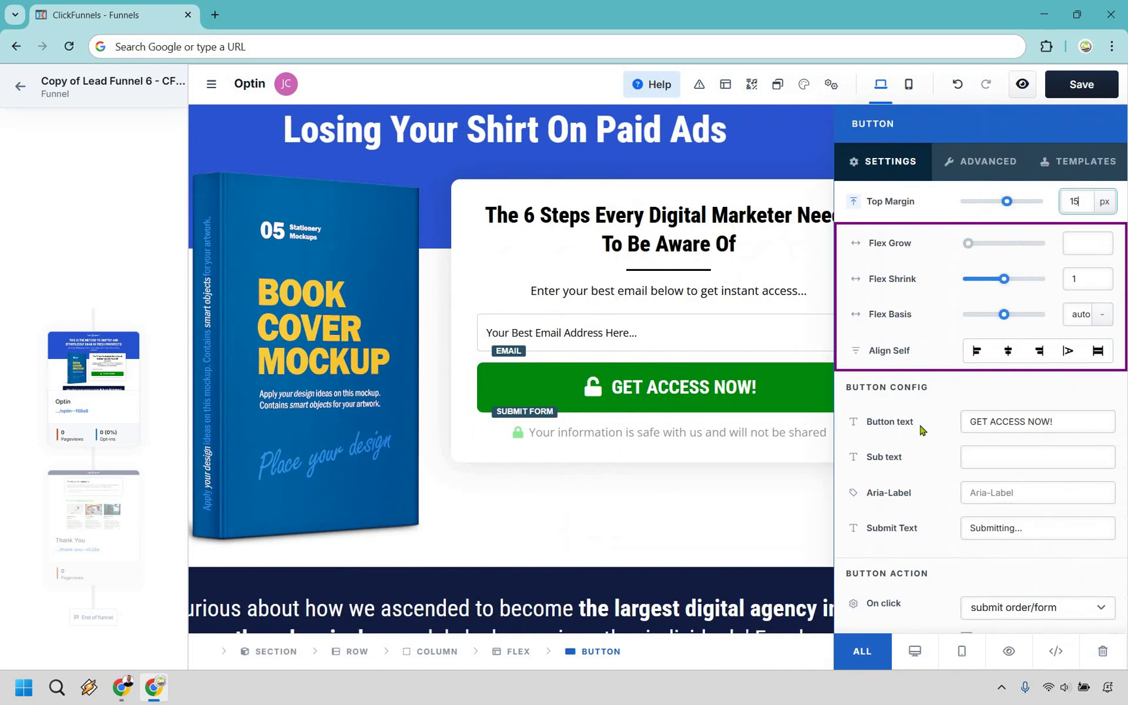
triple_click(1022, 423)
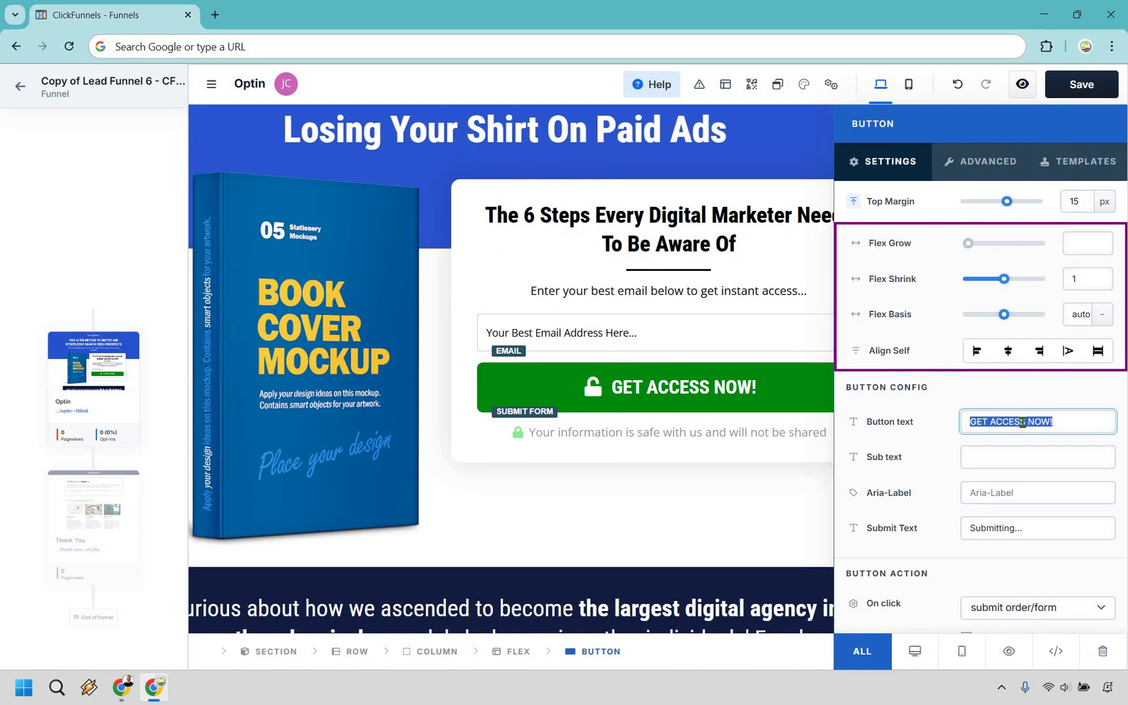
text(Click Here T)
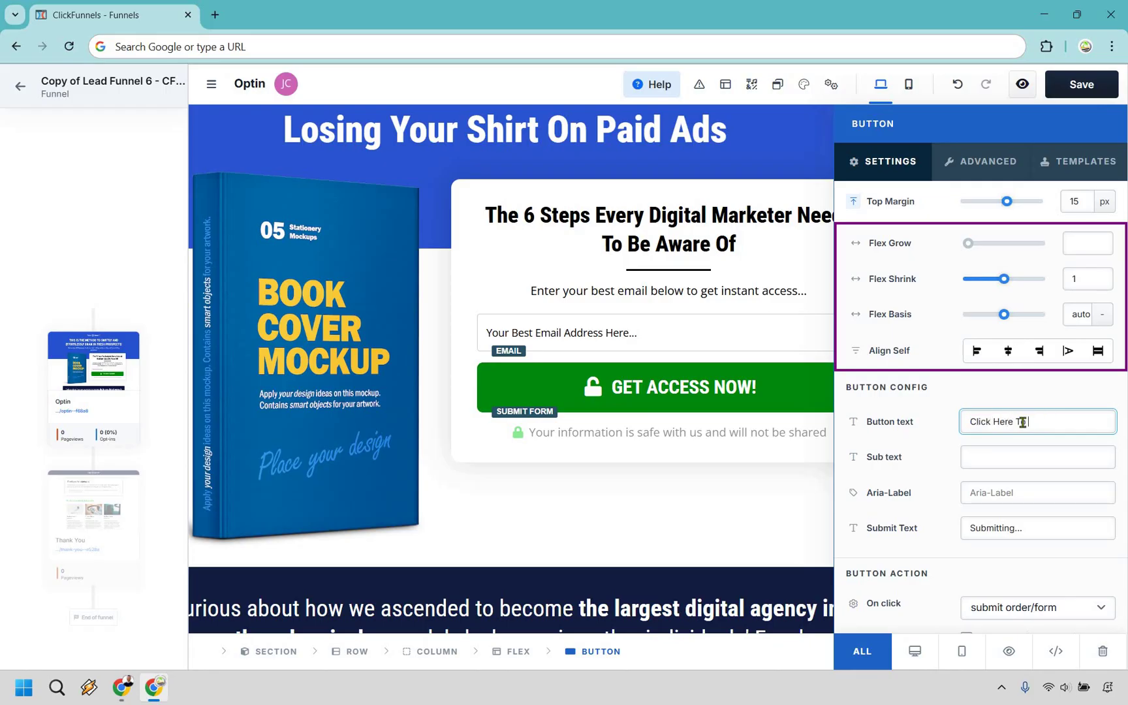
text(o Get Instant Access)
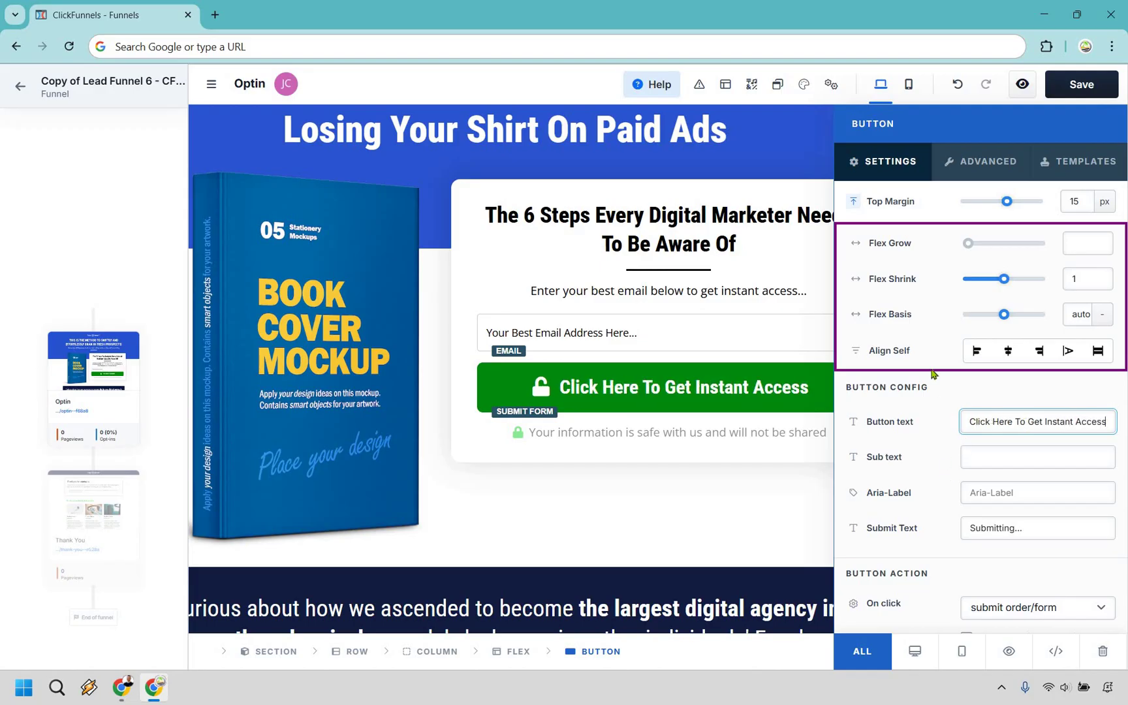
Examine the button's redirect override option and the available on-click actions, keeping submit order/form.
scroll(979, 365, down, 3)
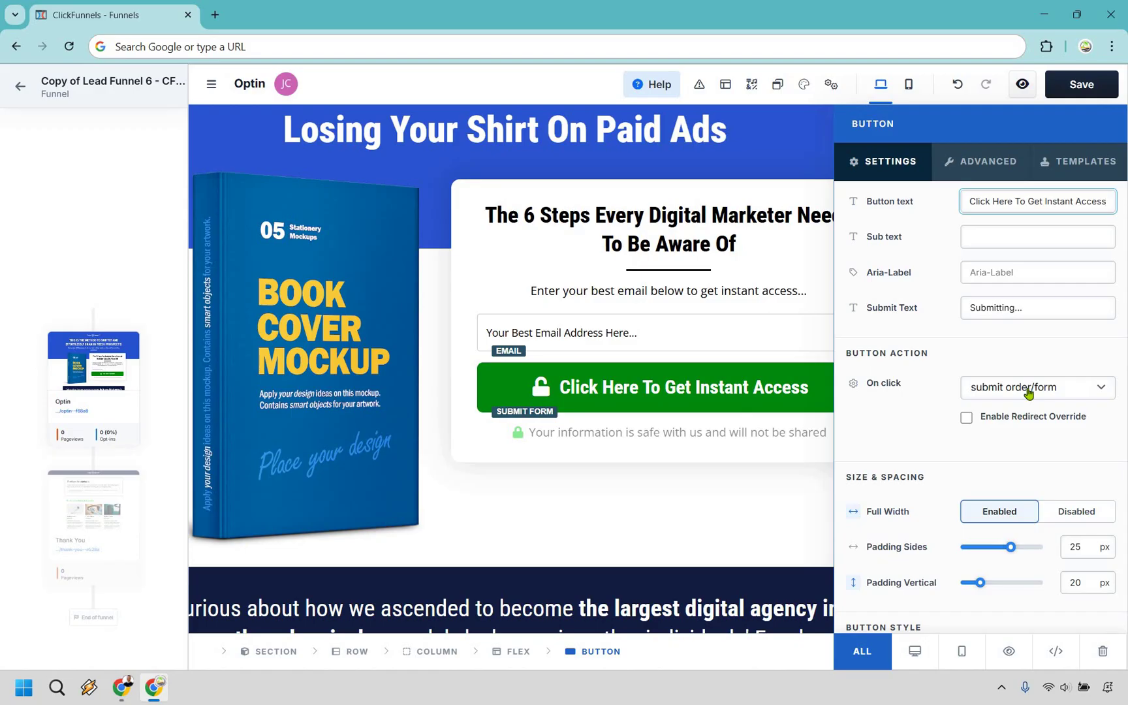
click(966, 418)
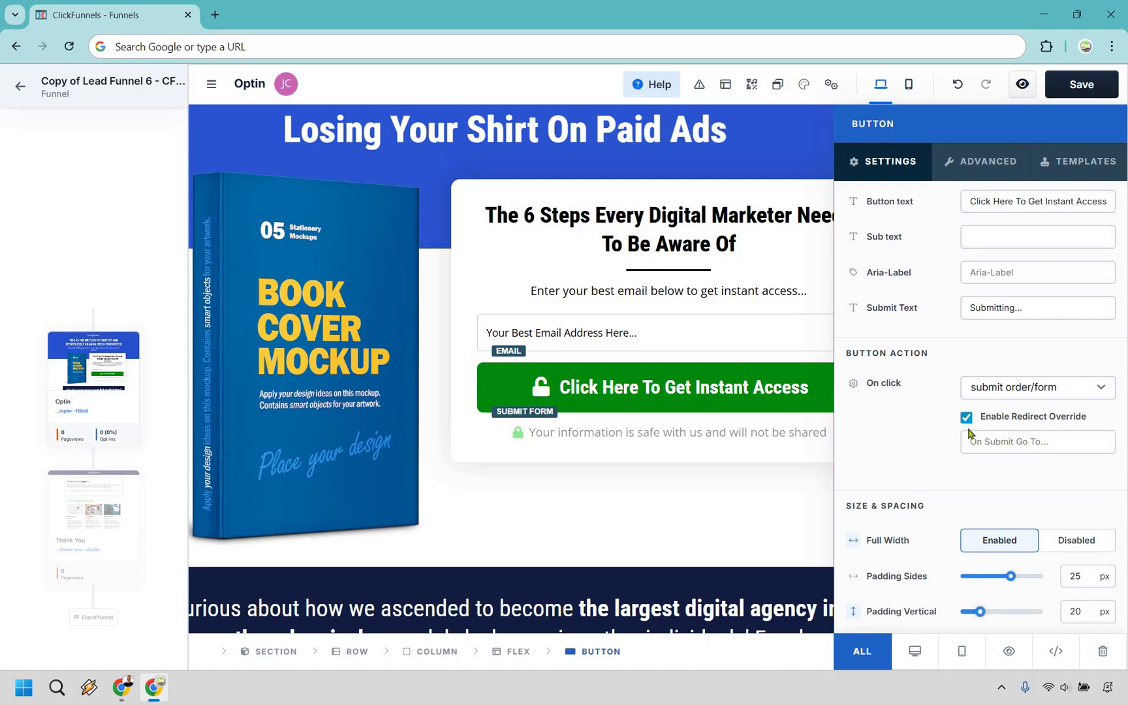
click(1010, 406)
click(1012, 392)
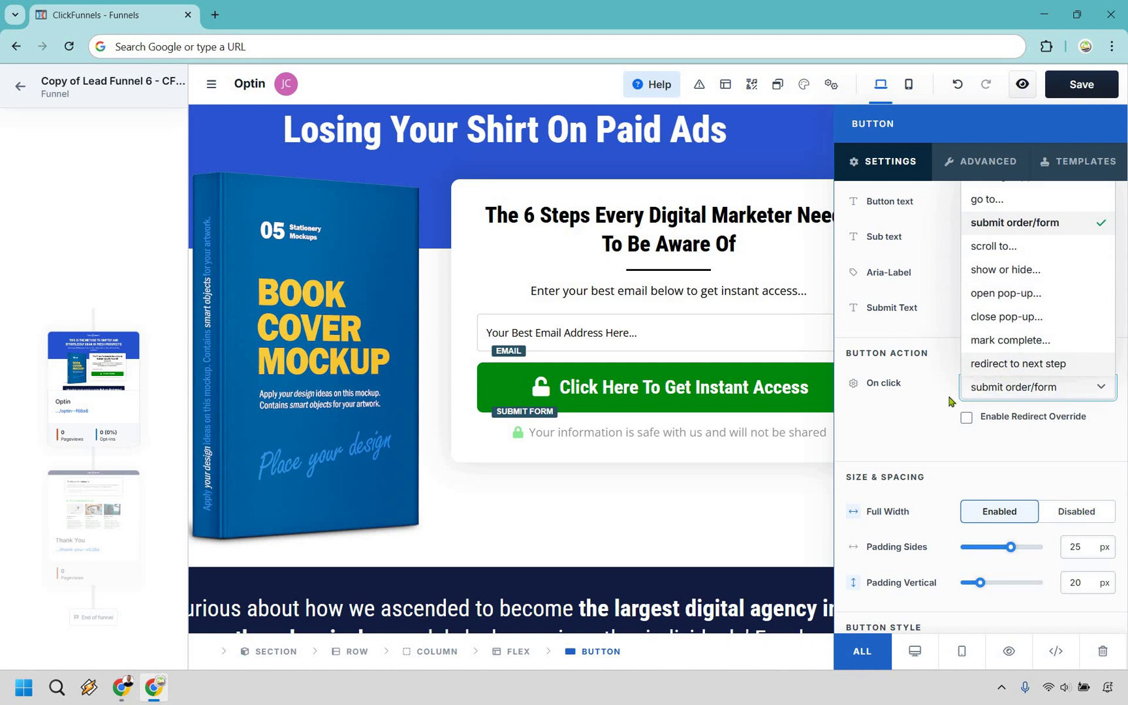
click(907, 423)
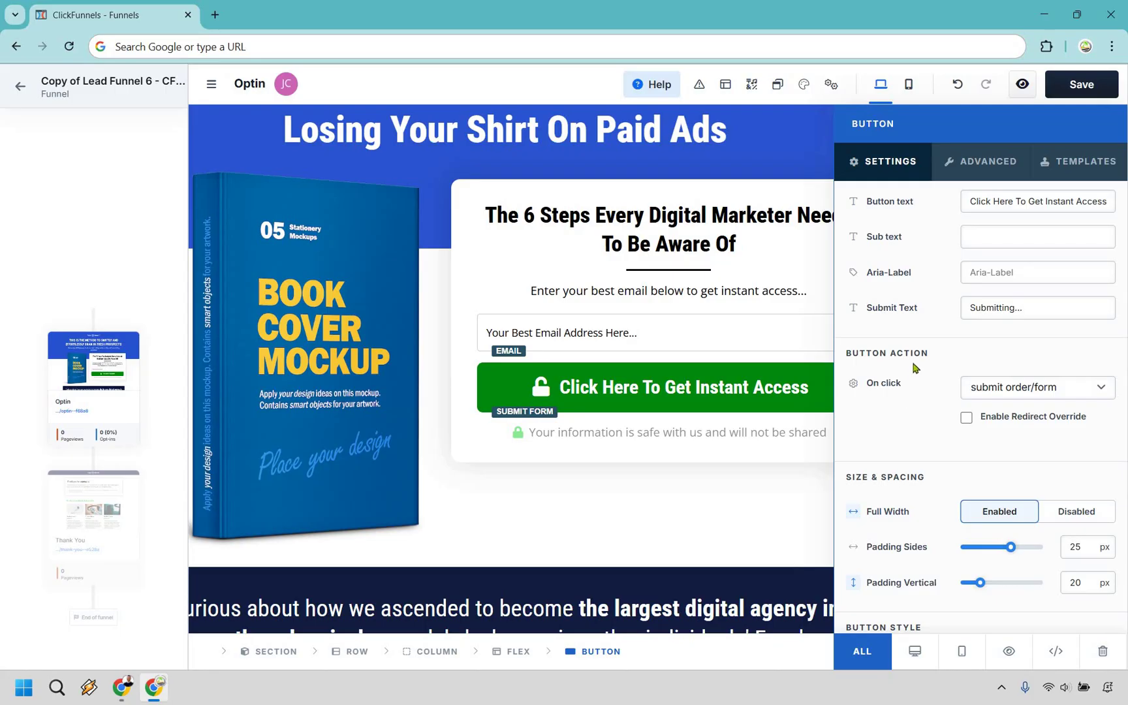
Replace the icon before the button text with the right arrow icon (fas fa-arrow-right) and close the icon picker.
scroll(916, 363, down, 1)
scroll(916, 363, down, 4)
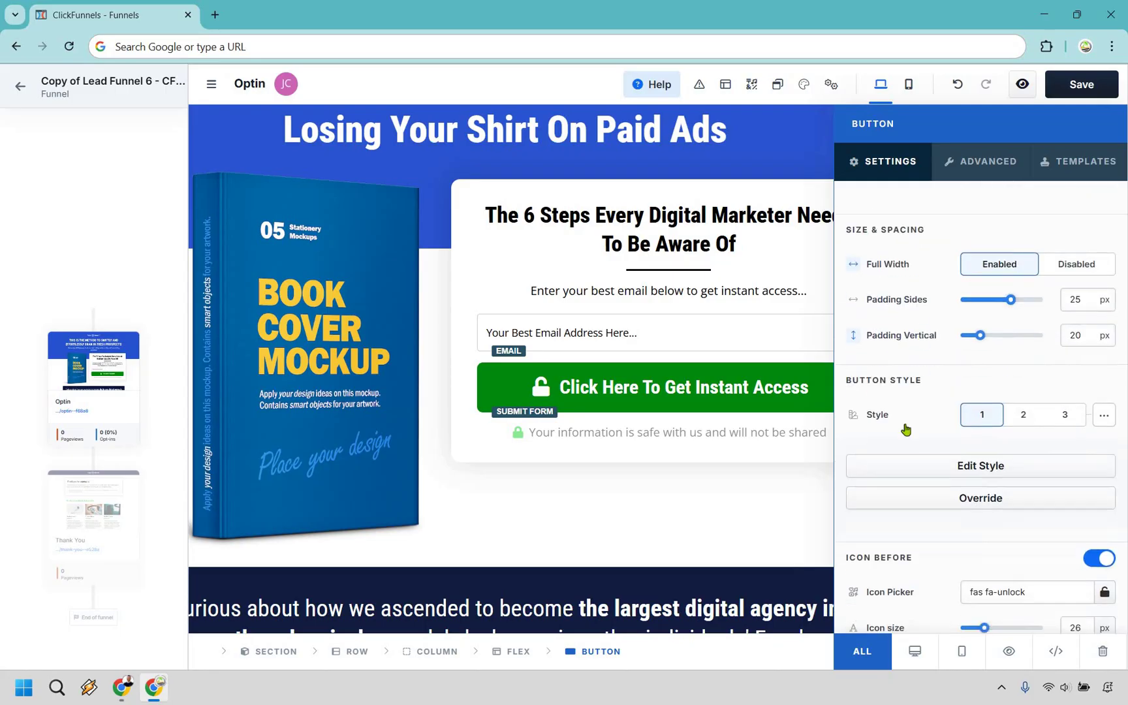
scroll(1062, 406, down, 1)
click(1061, 405)
scroll(1061, 481, down, 5)
scroll(1062, 520, up, 2)
click(1049, 498)
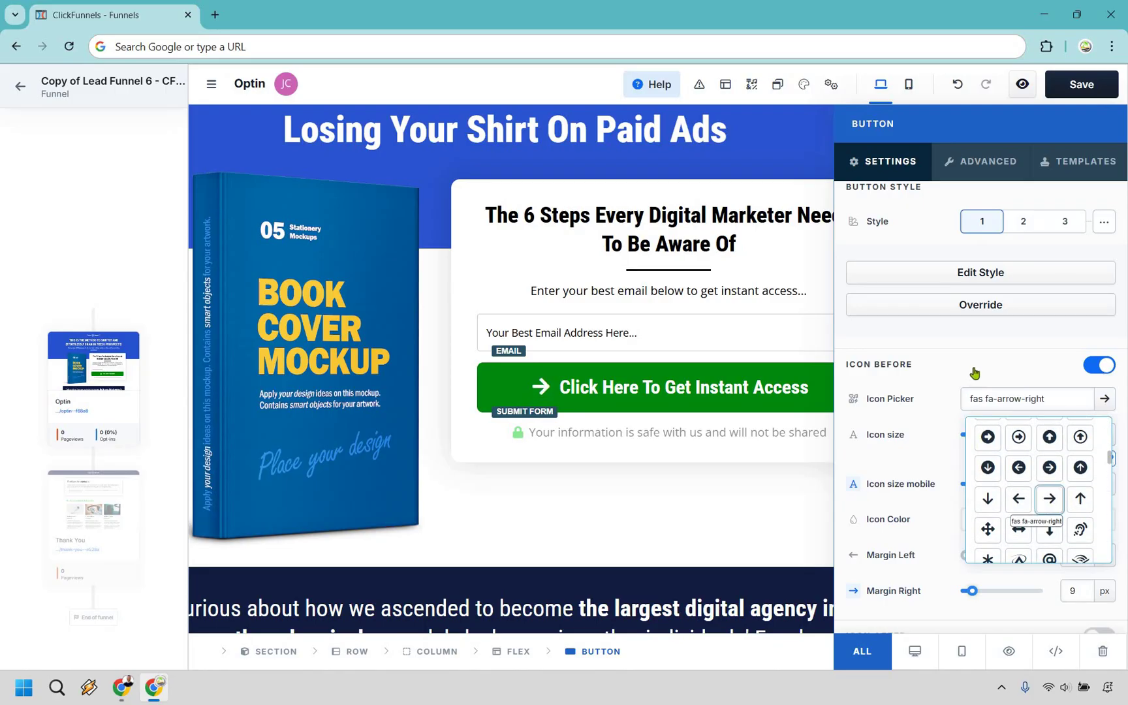
click(738, 493)
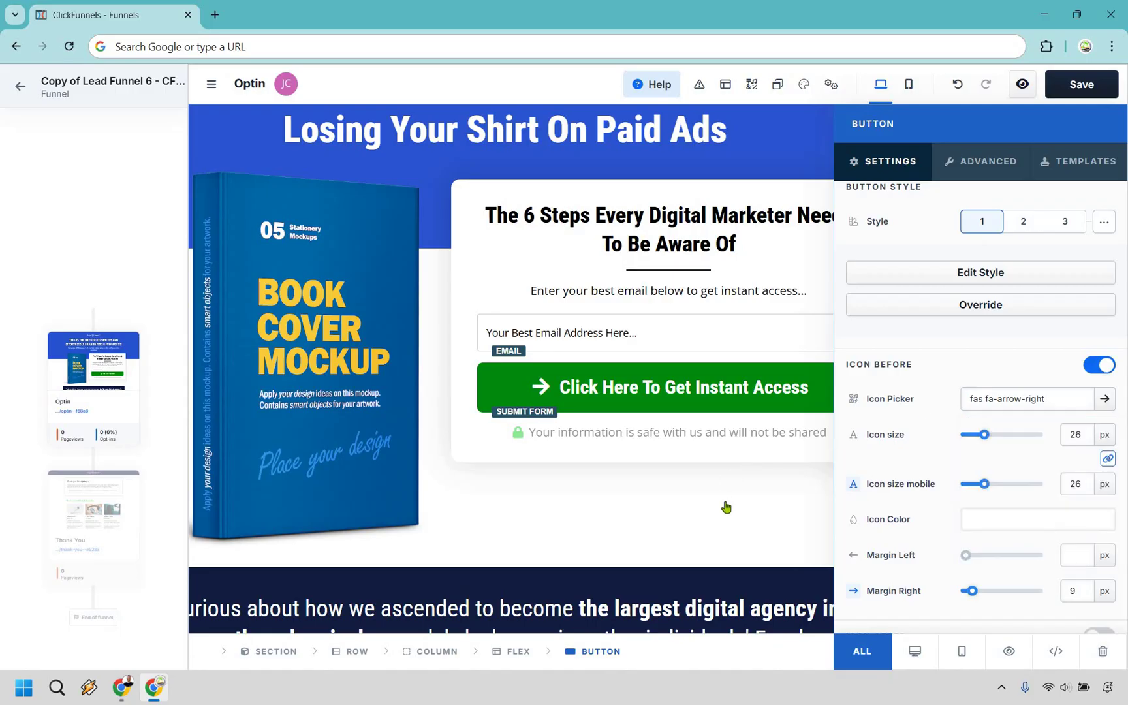
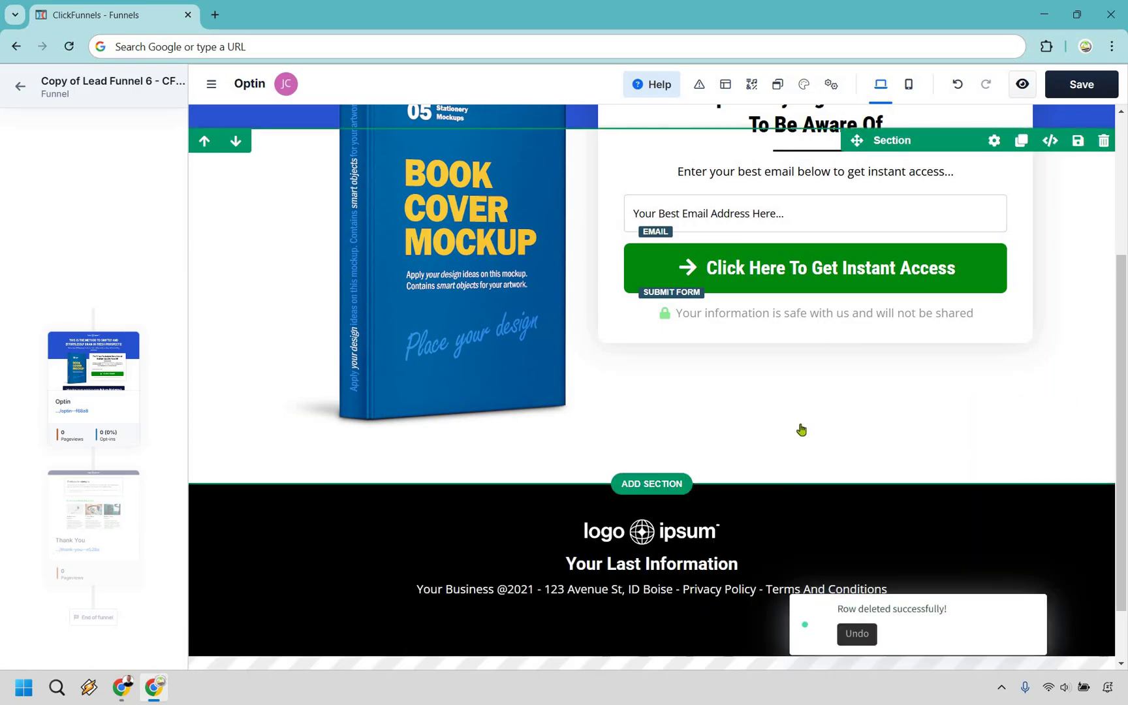
Replace the footer's placeholder logo with the Marketing Island image from the gallery and close the image settings.
scroll(675, 461, down, 1)
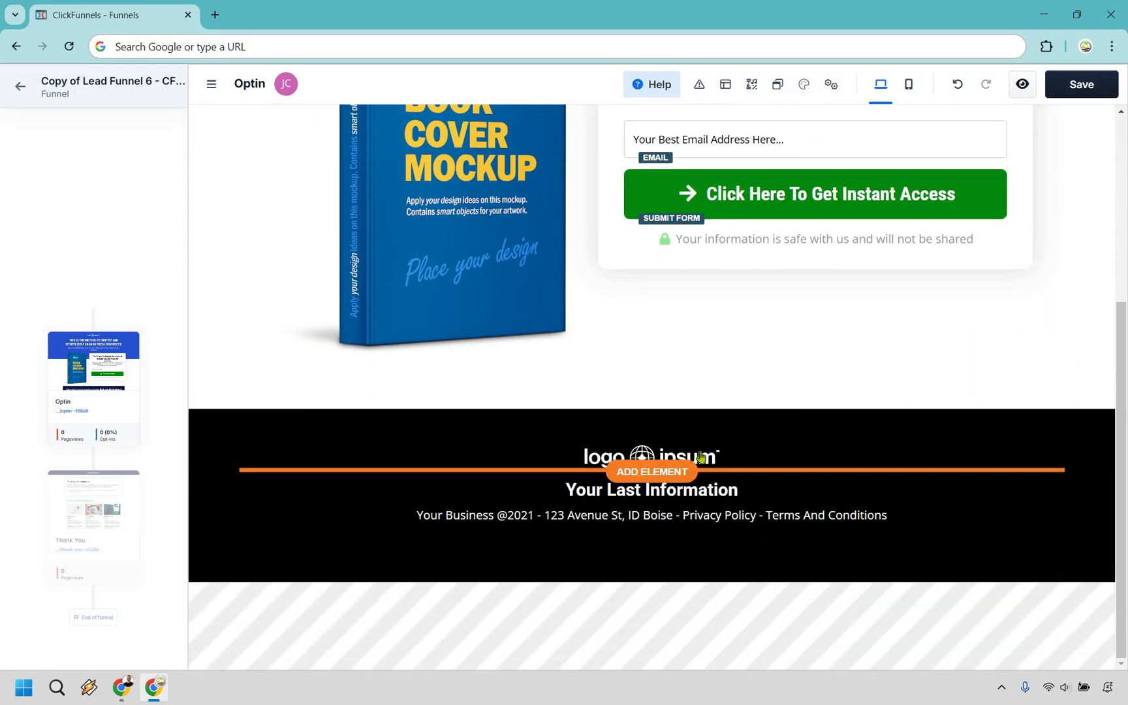
click(701, 457)
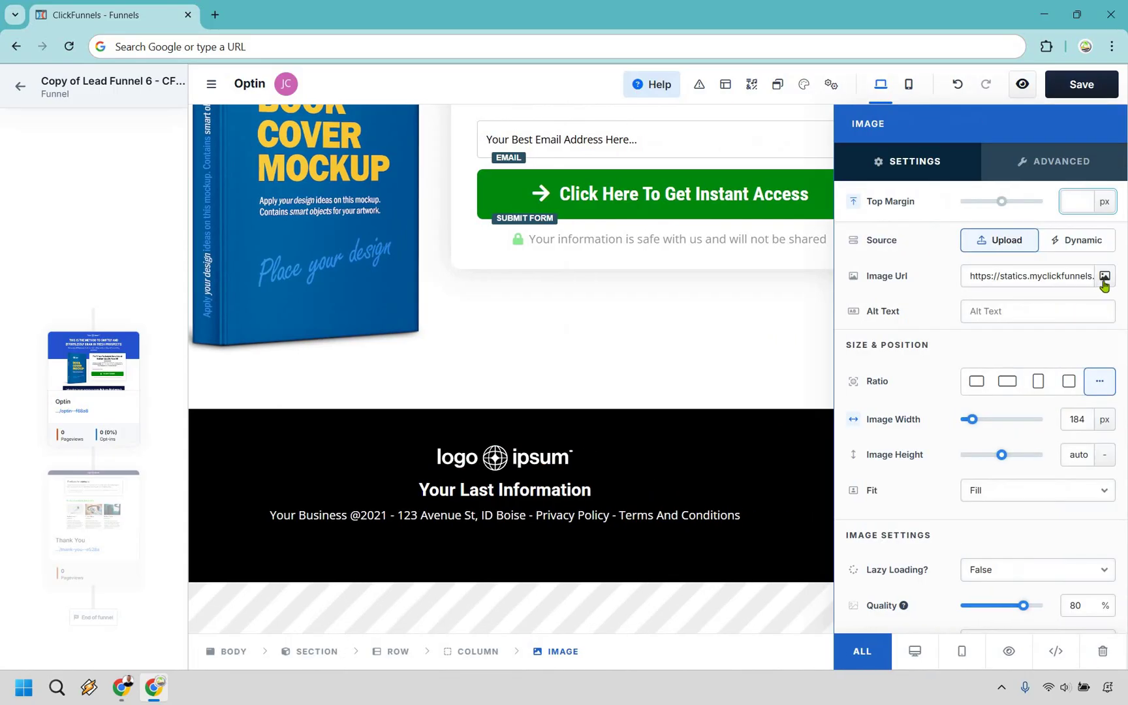
click(1104, 282)
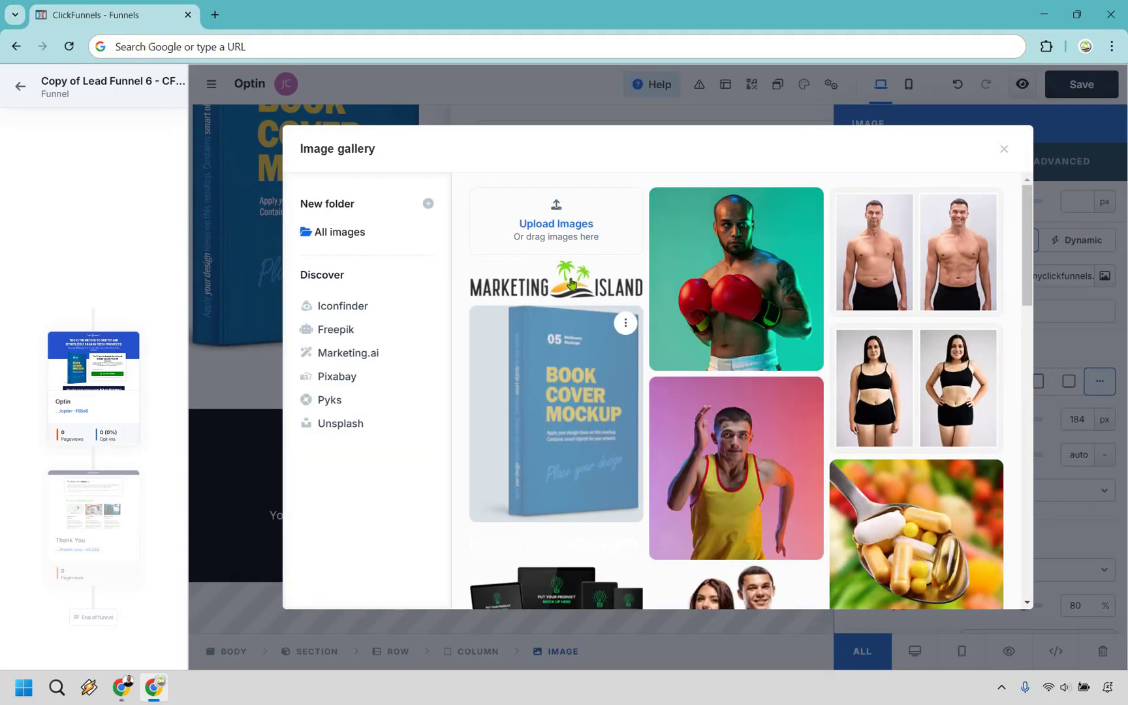
click(571, 283)
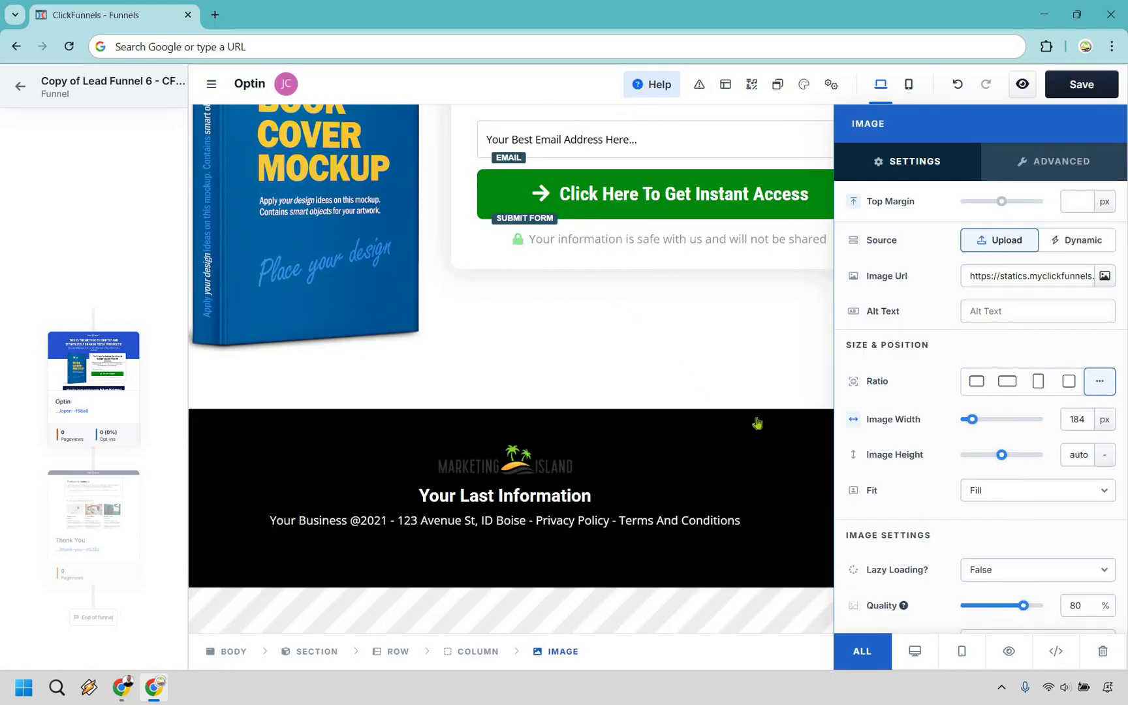
key(Escape)
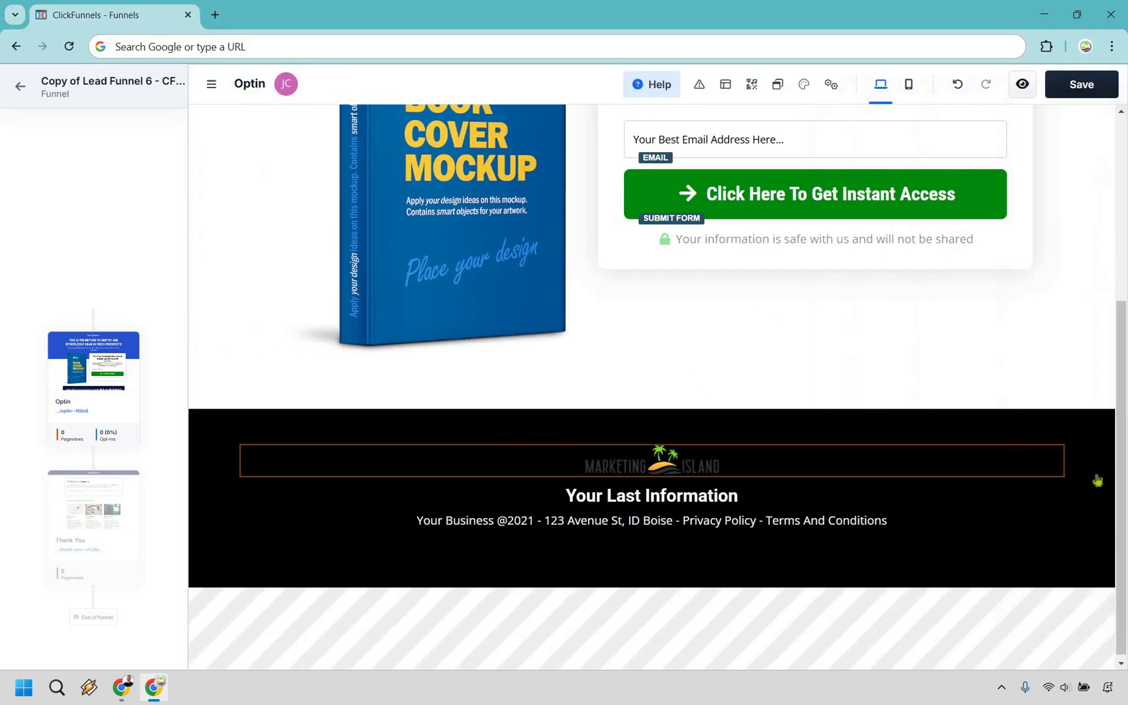
Try the Lightest Background paint on the footer section, then set its paint to Colored Background.
click(1088, 465)
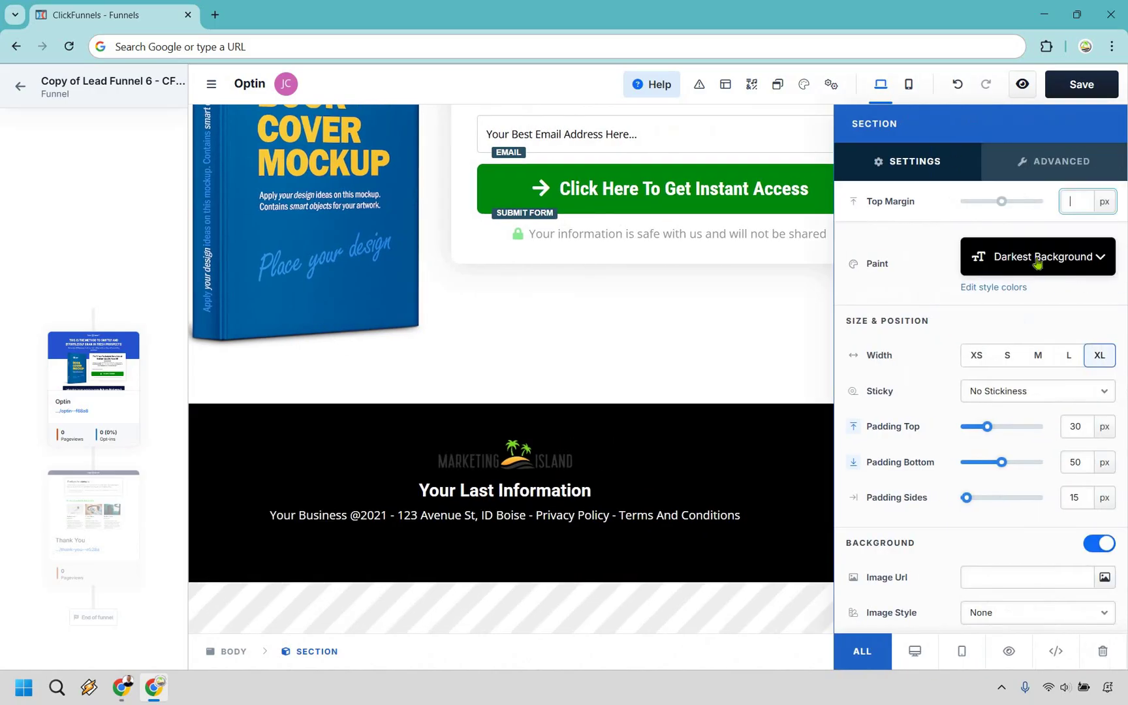
click(1038, 257)
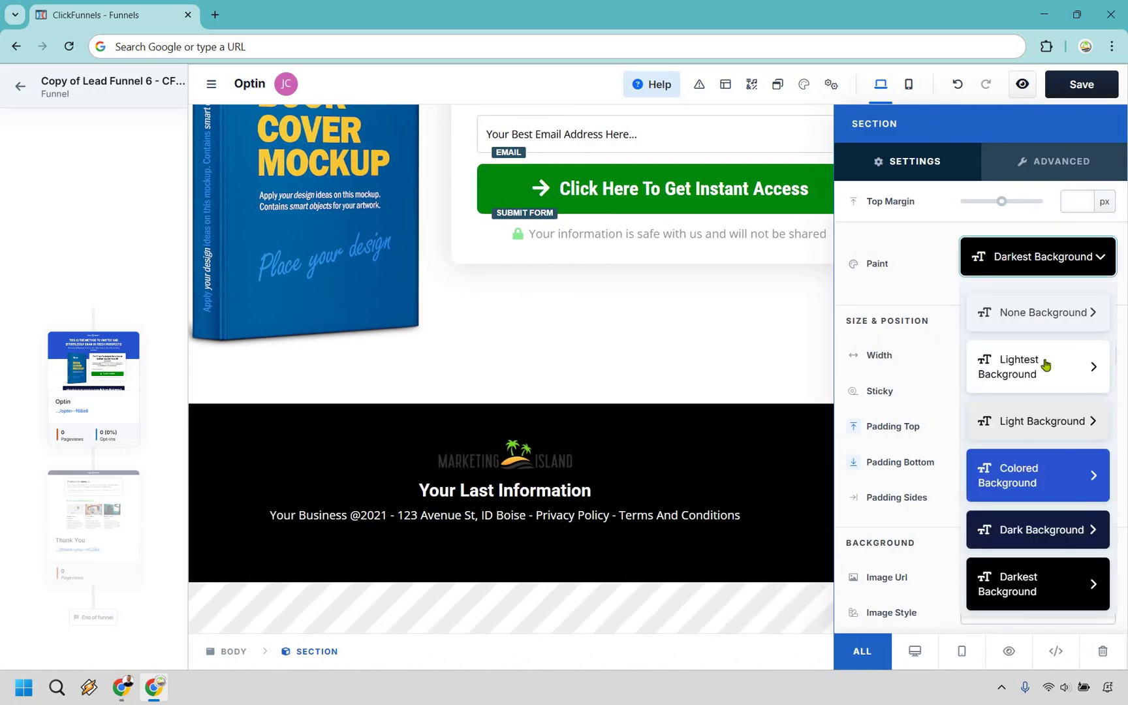
click(1045, 366)
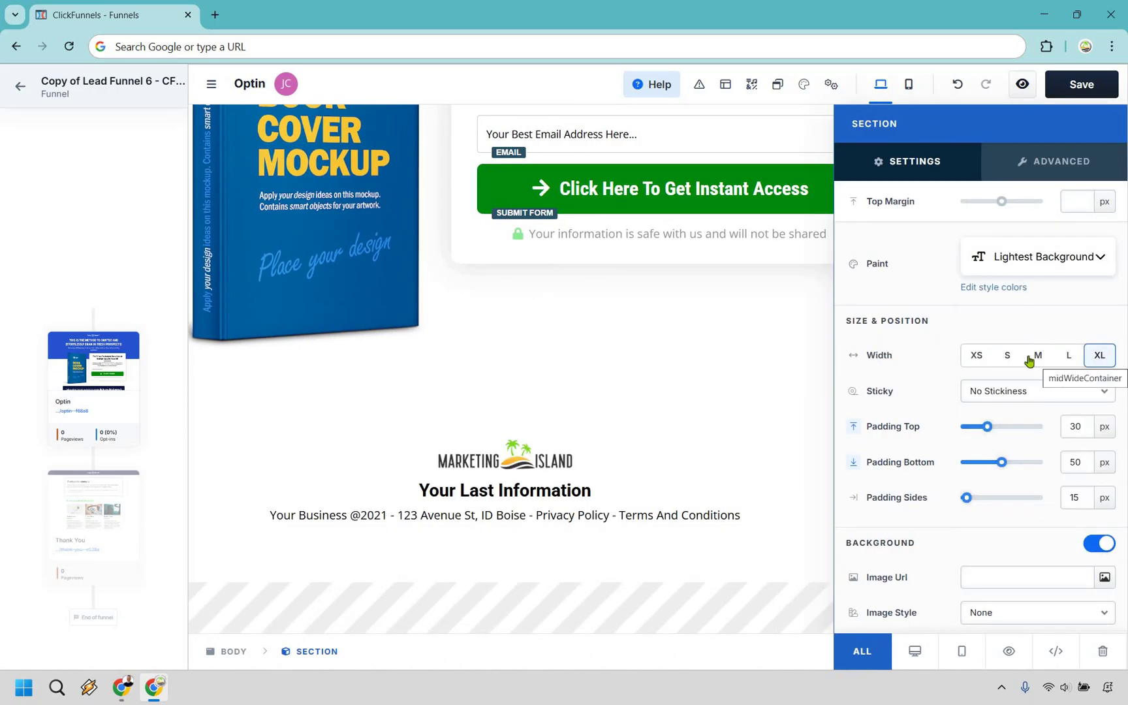
click(1038, 256)
click(1034, 472)
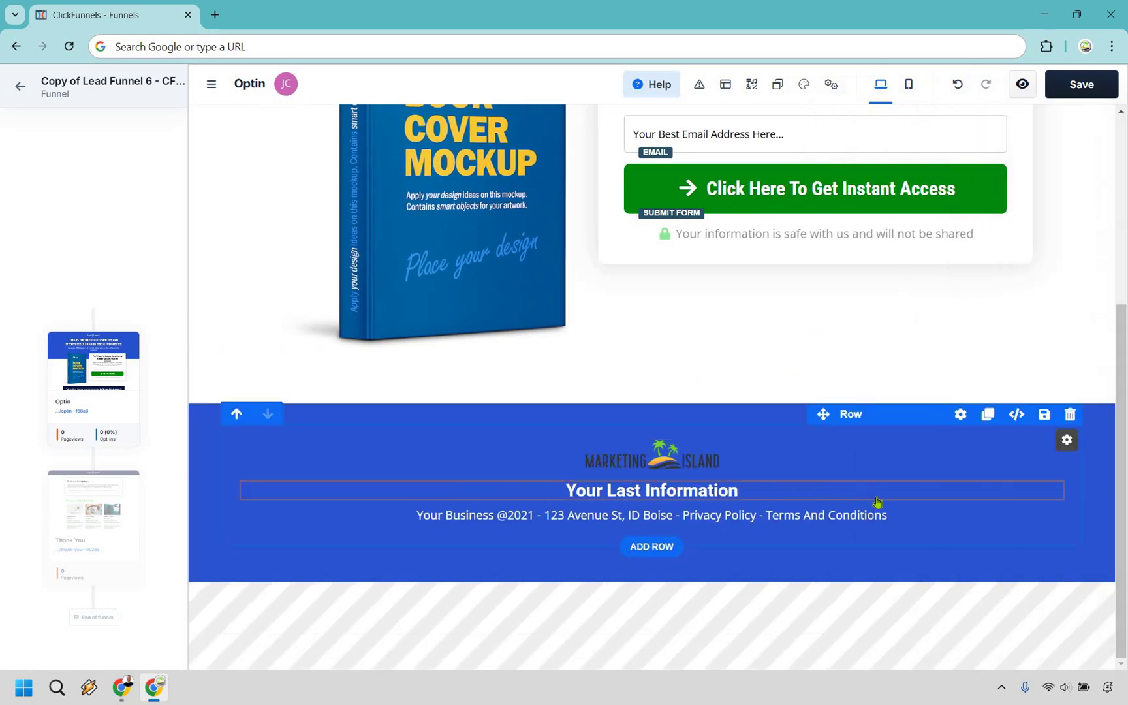
Delete the footer's "Your Last Information" headline and remove the business name and address, leaving "Privacy Policy - Terms And Conditions".
mouse_move(1029, 491)
click(1053, 471)
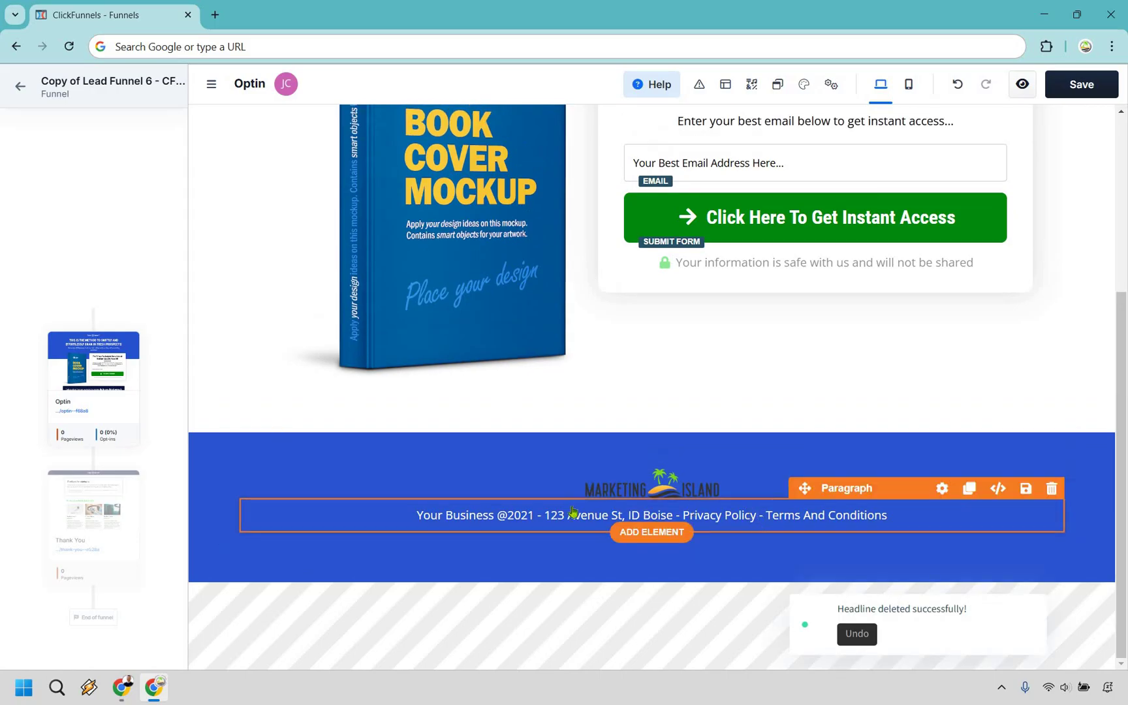
click(520, 515)
drag(425, 515, 541, 515)
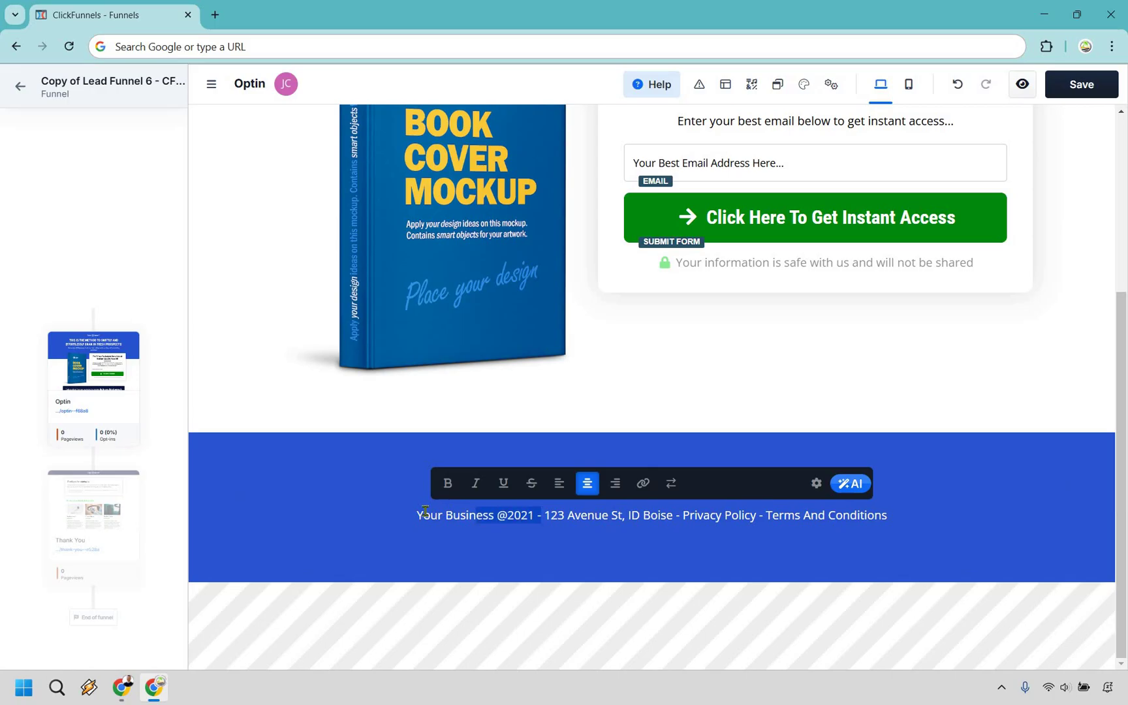
key(BackSpace)
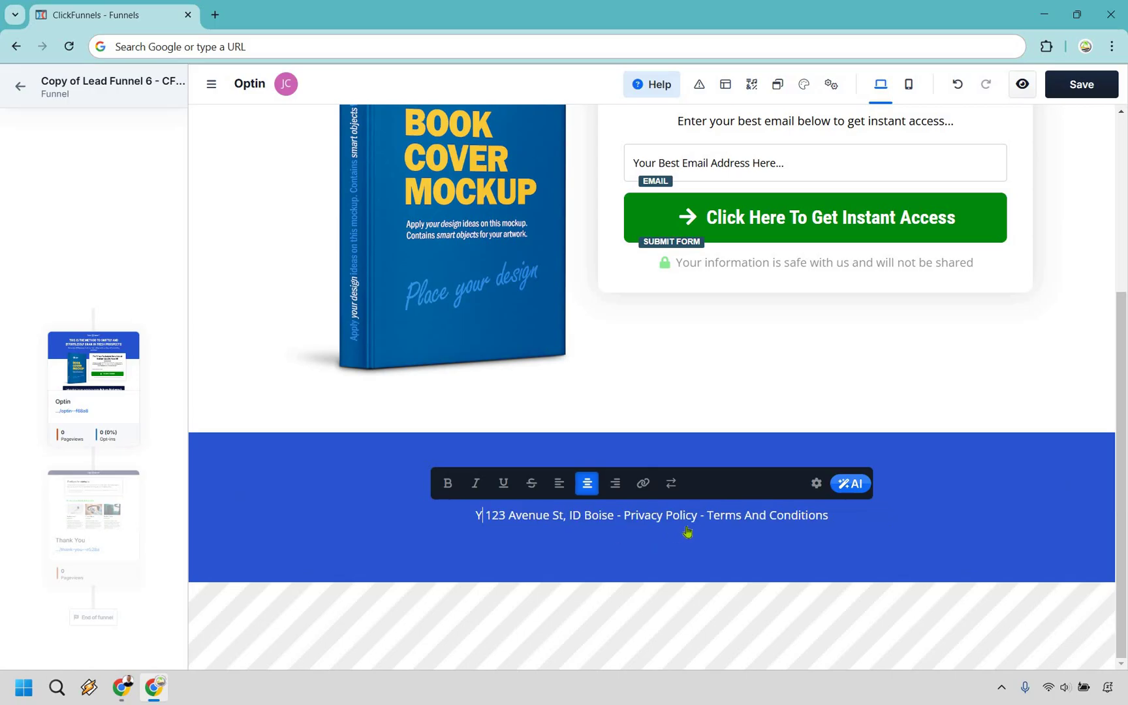
key(Delete)
key(Delete)
key(Delete)
key(Delete)
key(Delete)
key(Delete)
key(Delete)
key(Delete)
key(Delete)
key(Delete)
key(Delete)
key(Delete)
key(Delete)
key(Delete)
key(Delete)
key(Delete)
key(Delete)
key(Delete)
key(Delete)
key(Delete)
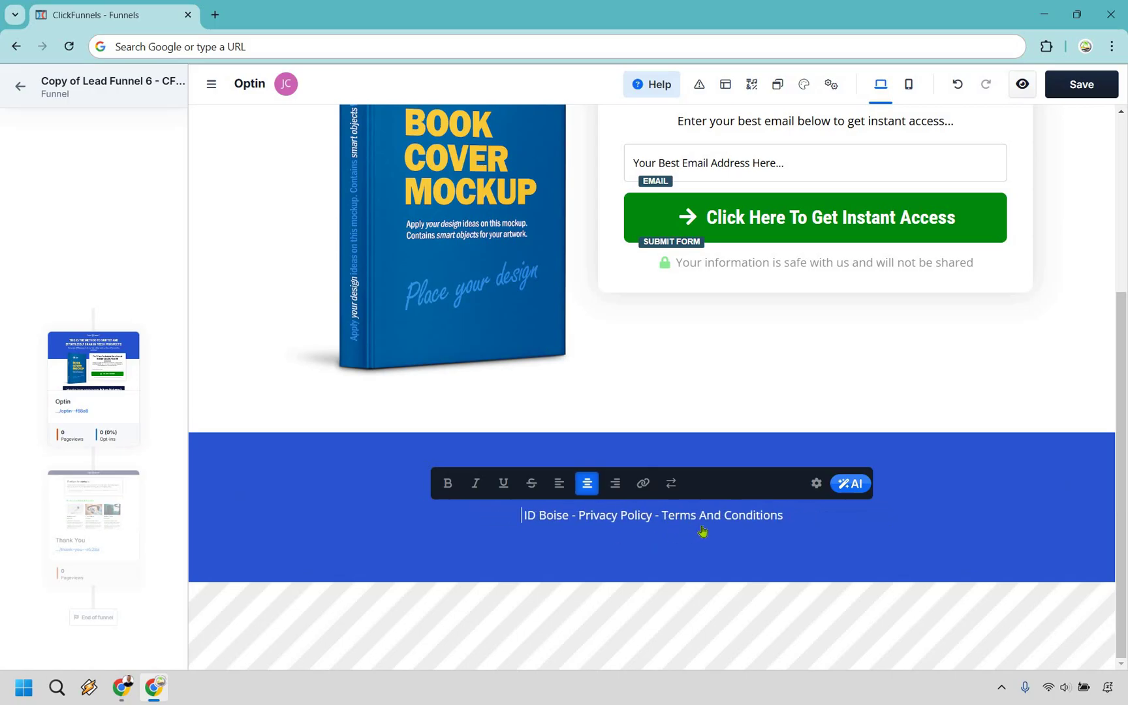
key(Delete)
key(Delete)
key(Delete)
key(Delete)
key(Delete)
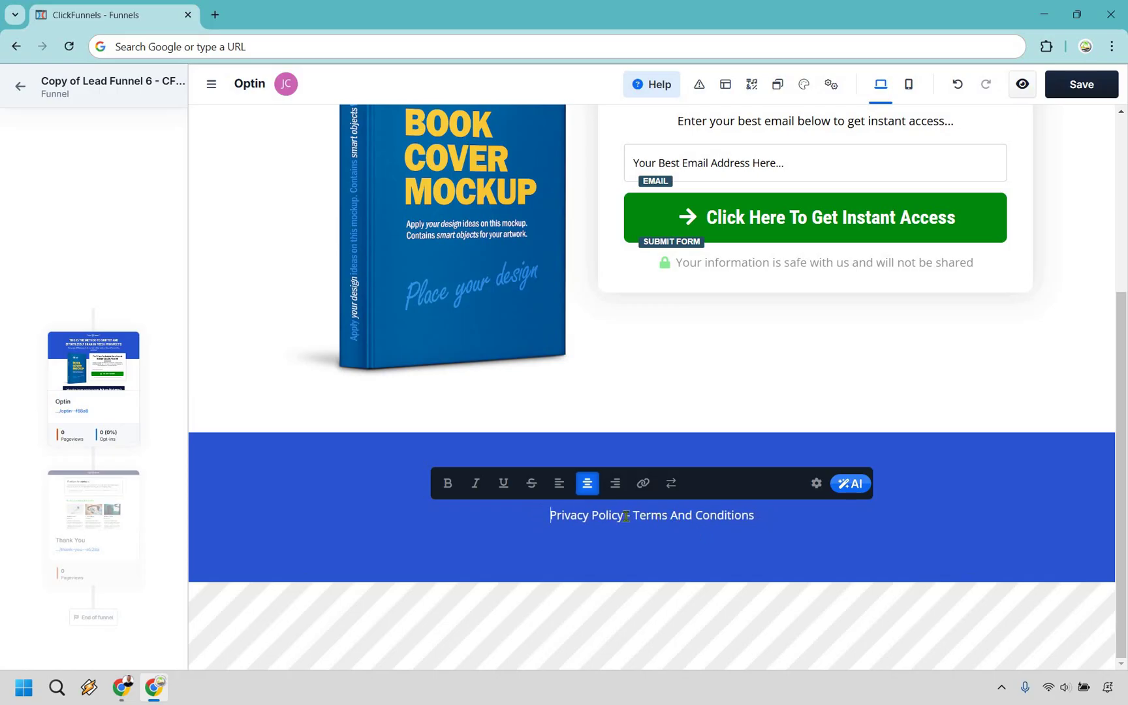
drag(623, 515, 553, 515)
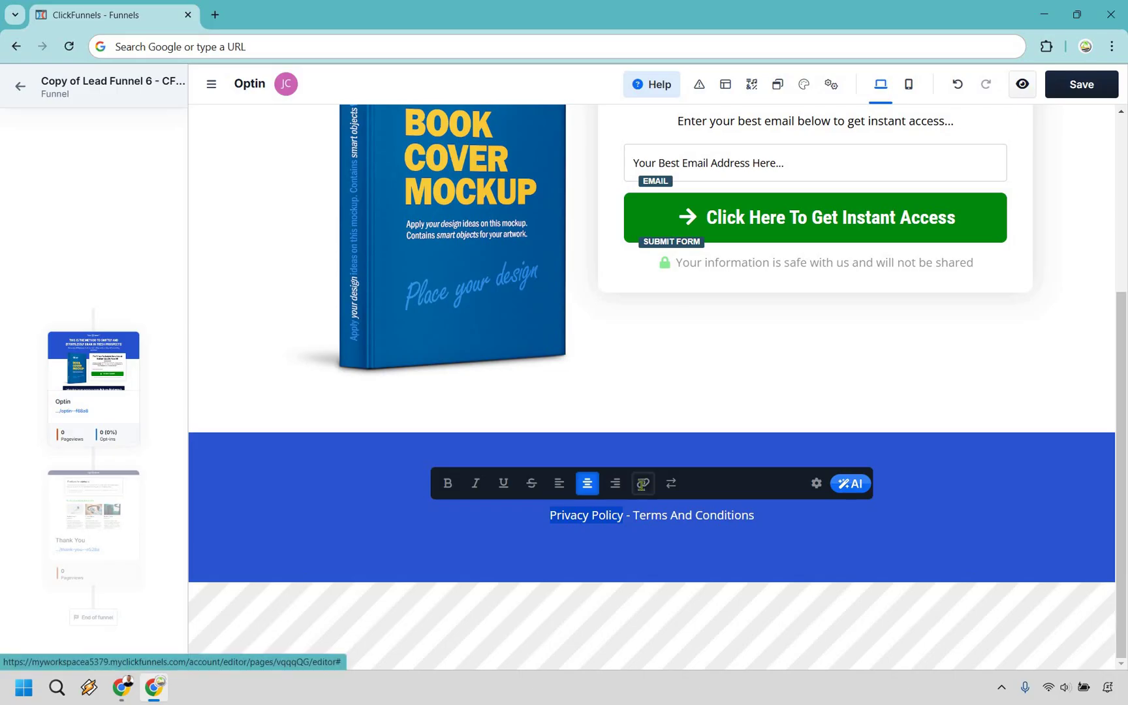
click(642, 489)
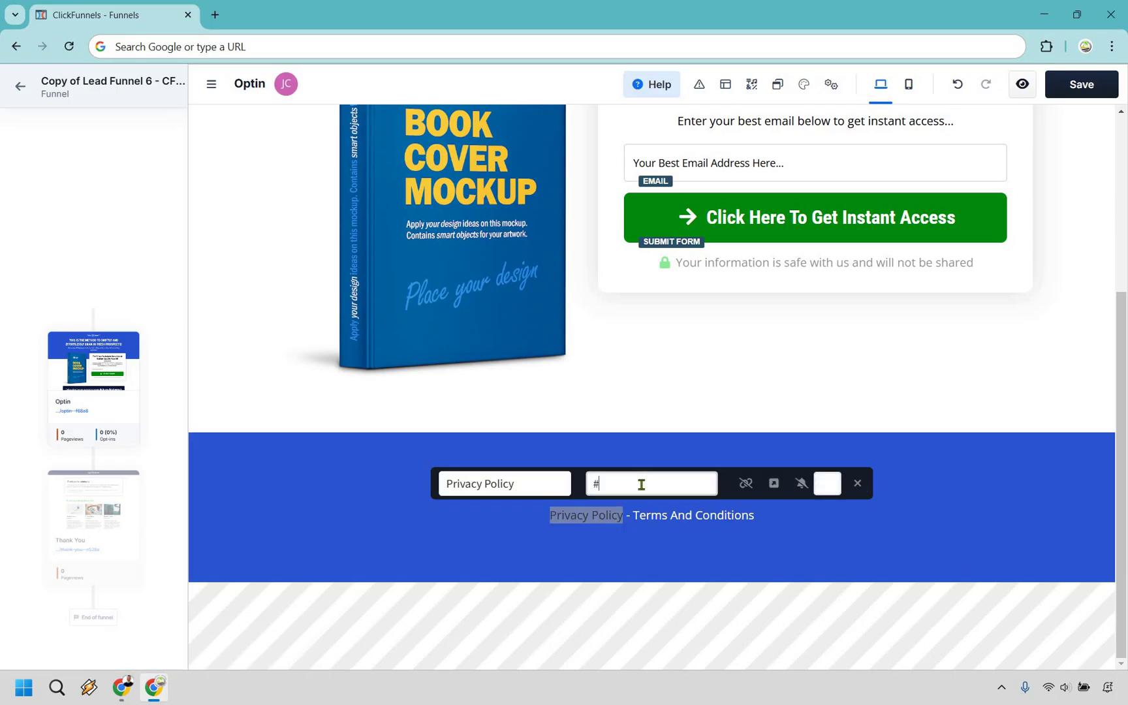
key(BackSpace)
text(ht)
text(tps://www)
text(.aol.com)
text(/)
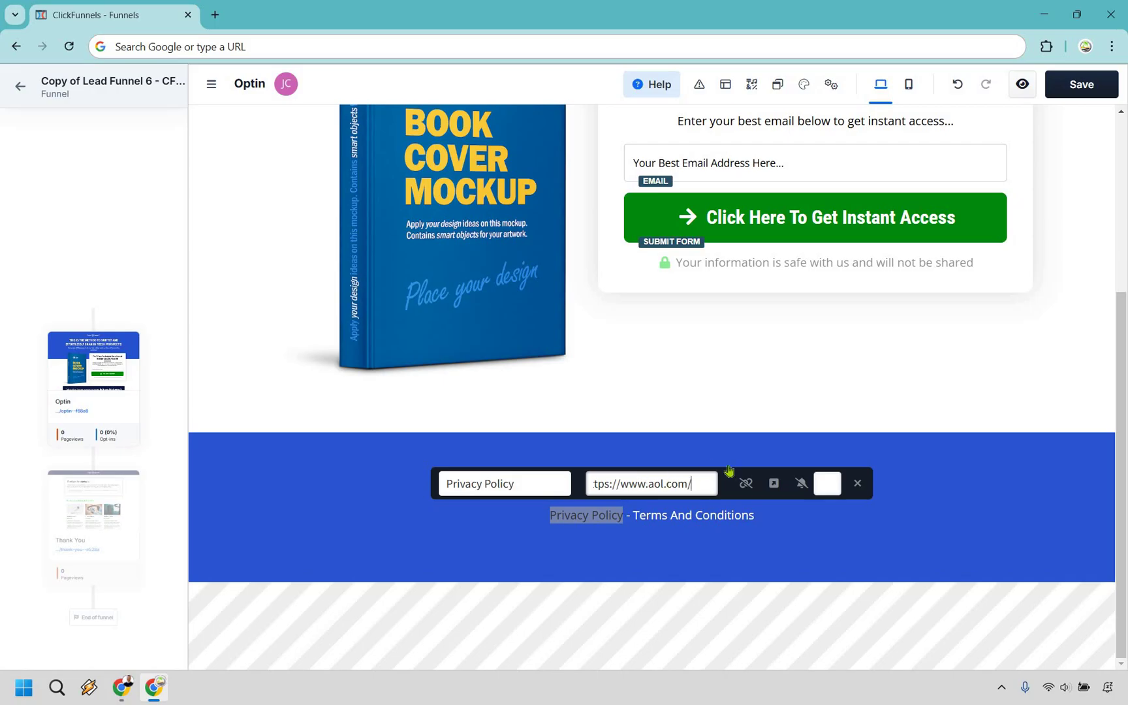
click(776, 484)
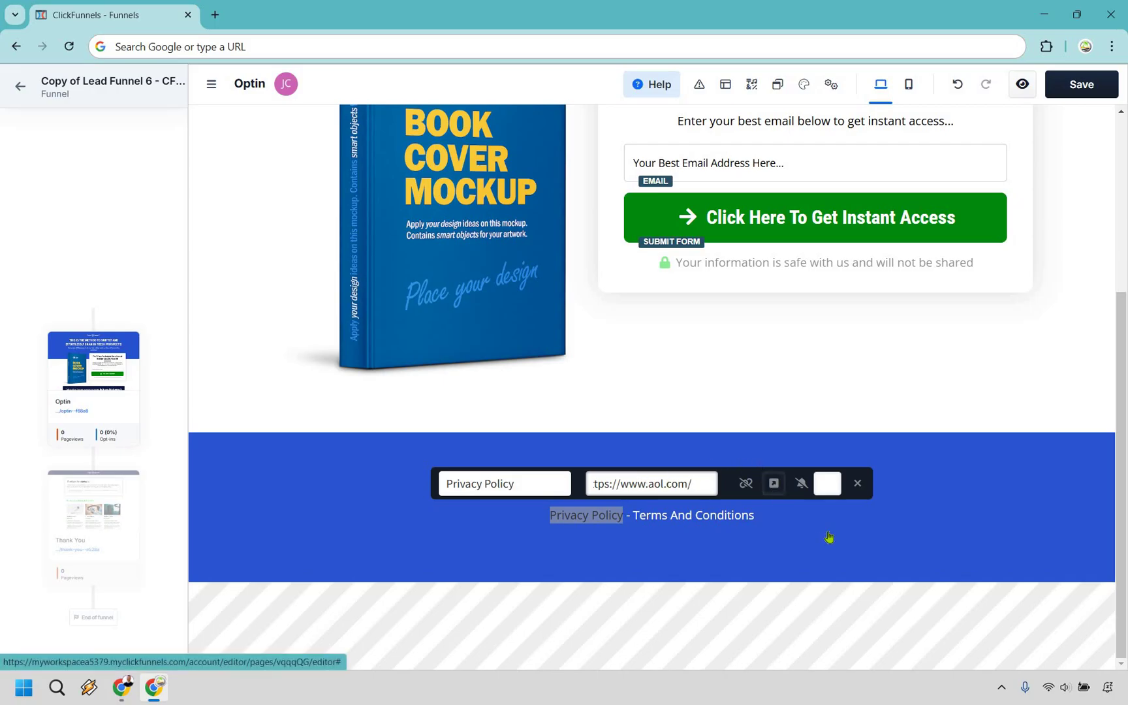
click(743, 517)
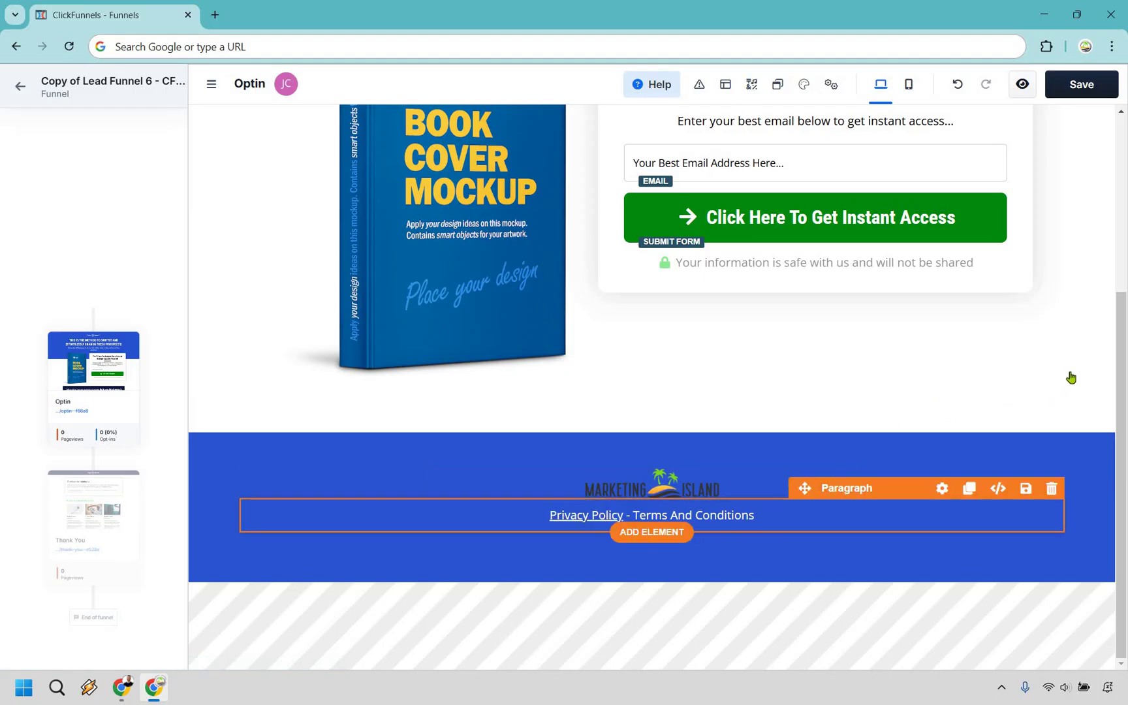
Save the Optin page and return to the funnel overview.
scroll(1095, 366, up, 4)
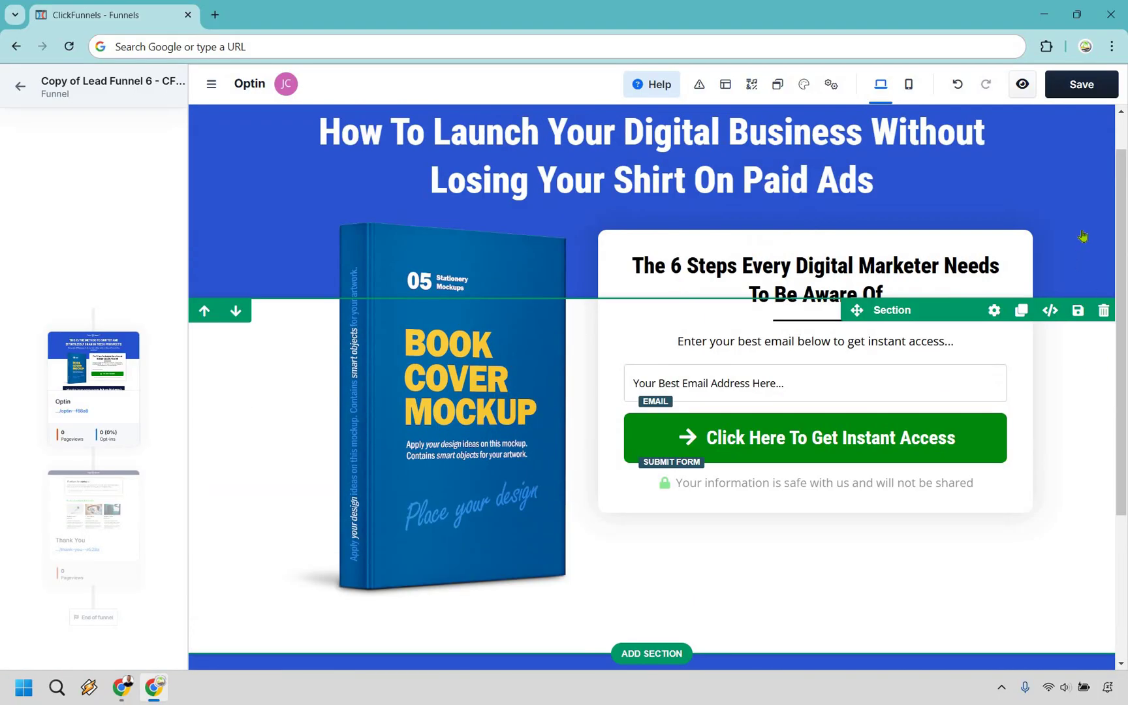
scroll(1084, 234, up, 1)
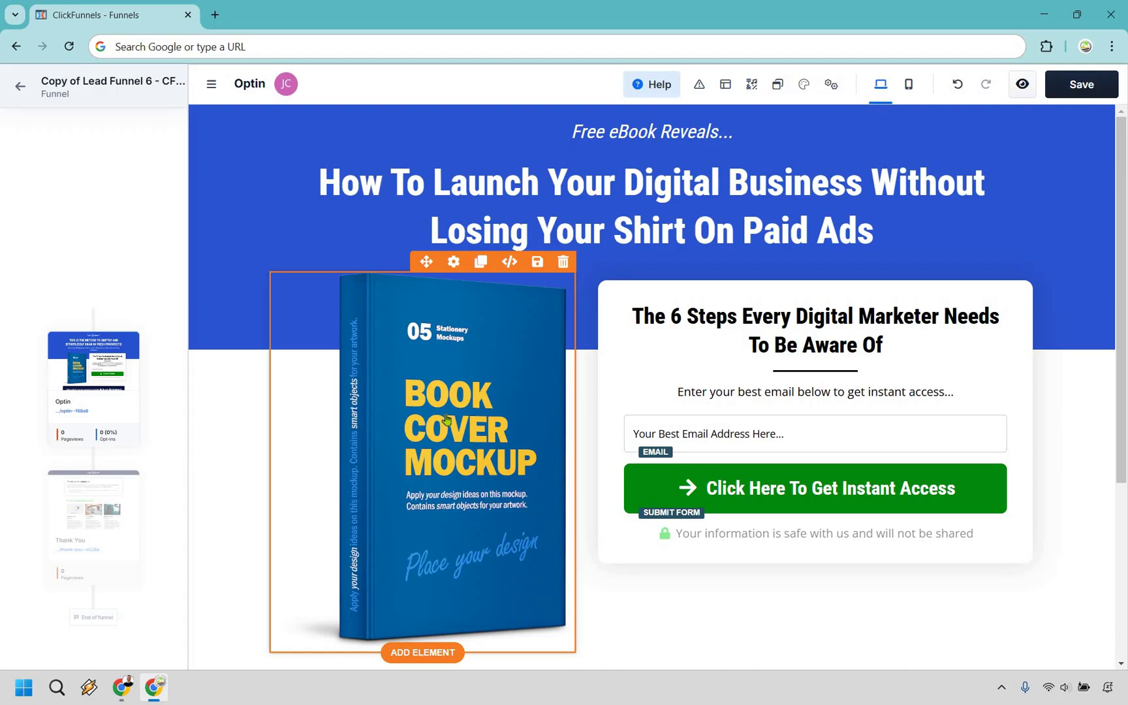
click(1098, 94)
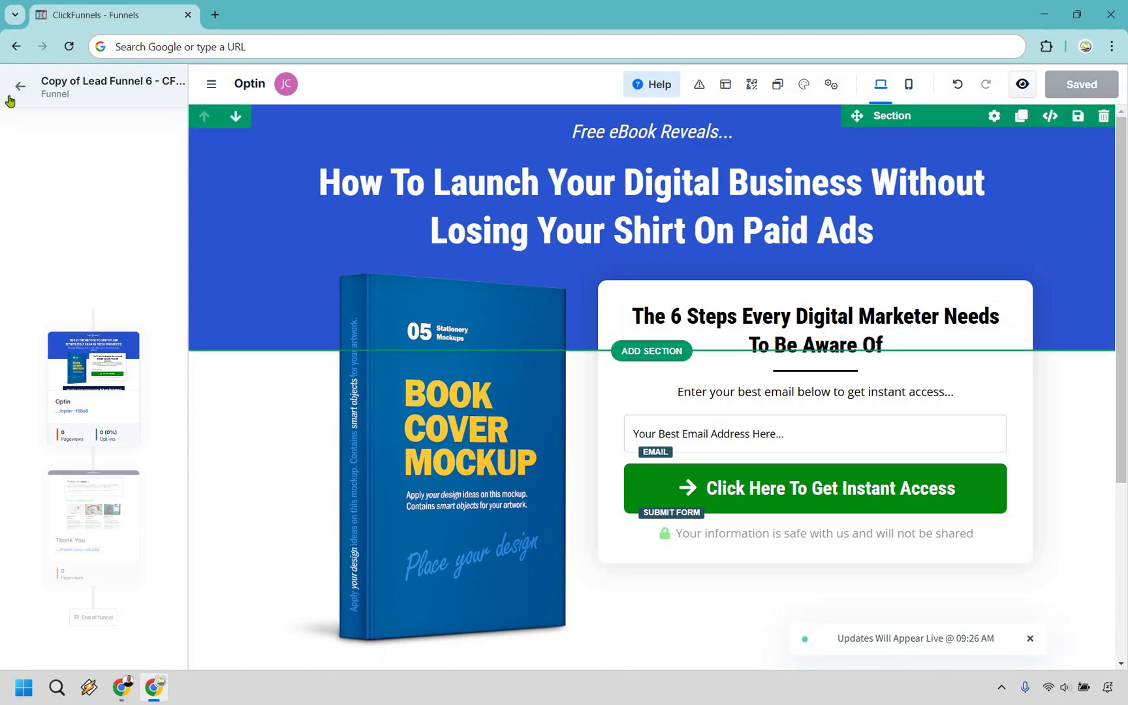
click(102, 96)
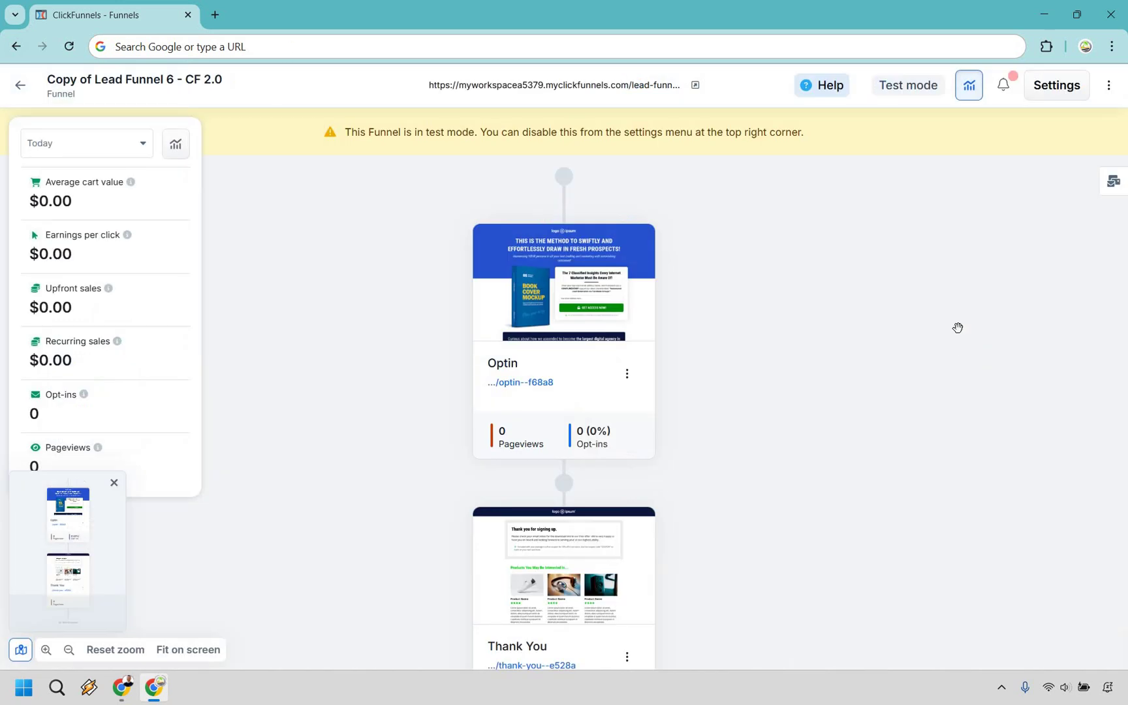
Open the funnel's Thank You page for editing and delete the logo row in its header.
scroll(594, 479, down, 1)
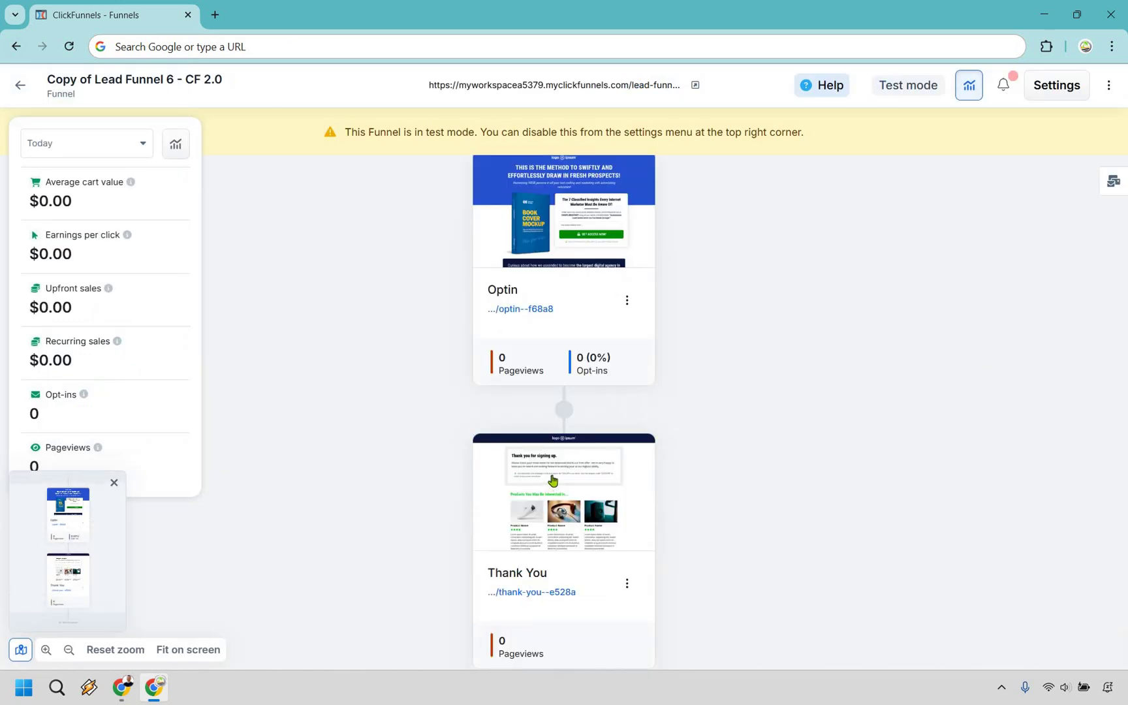
click(553, 480)
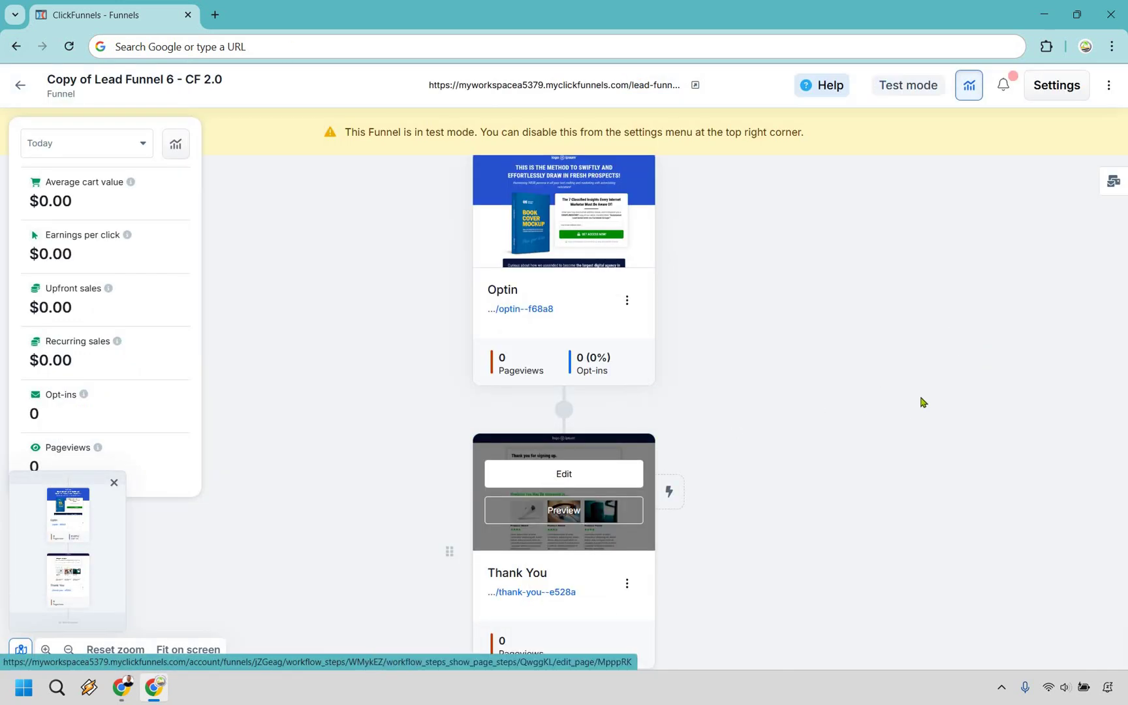
scroll(1088, 277, down, 6)
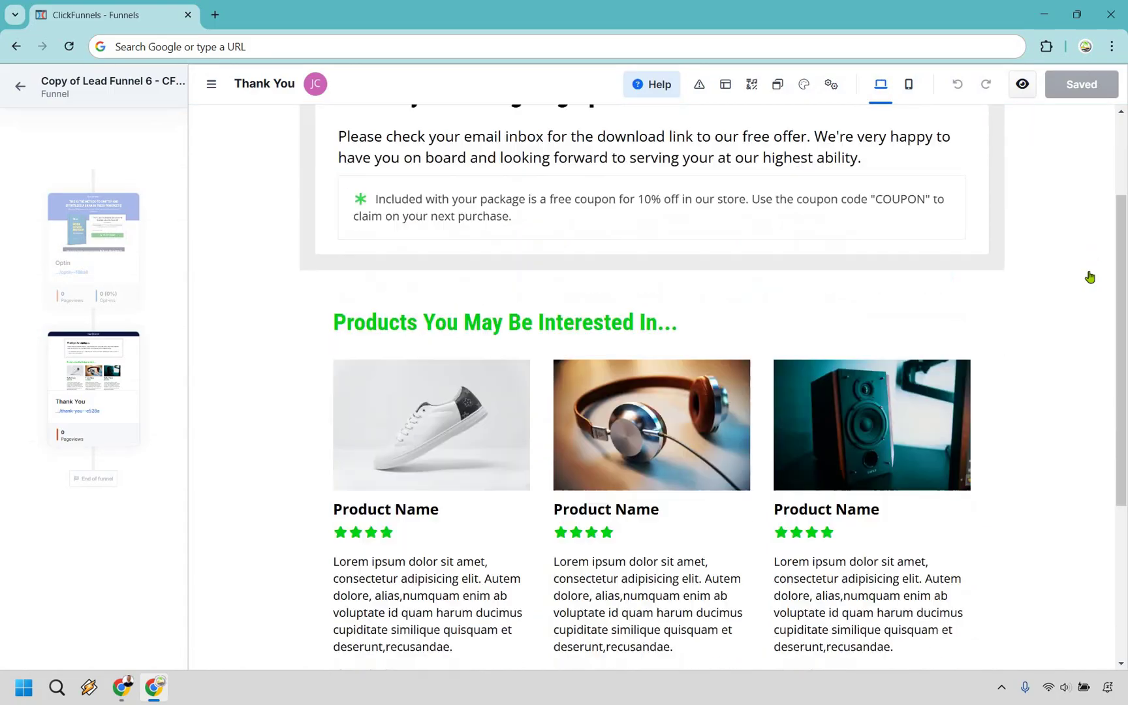
scroll(1088, 277, up, 6)
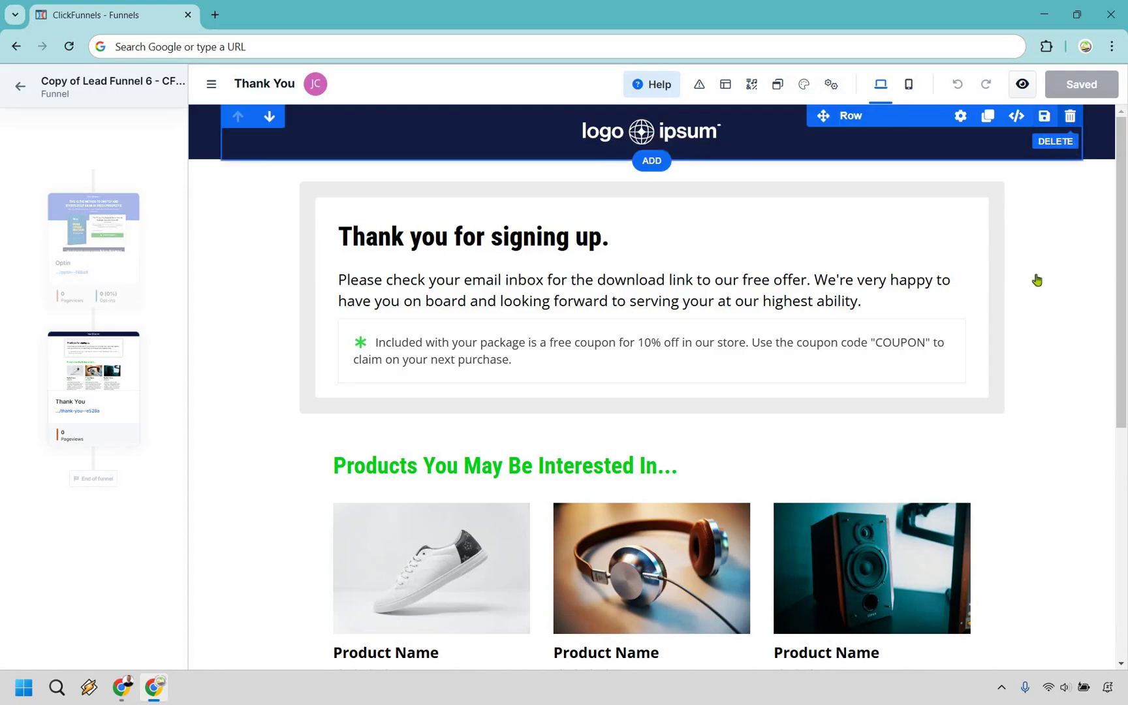
click(1070, 116)
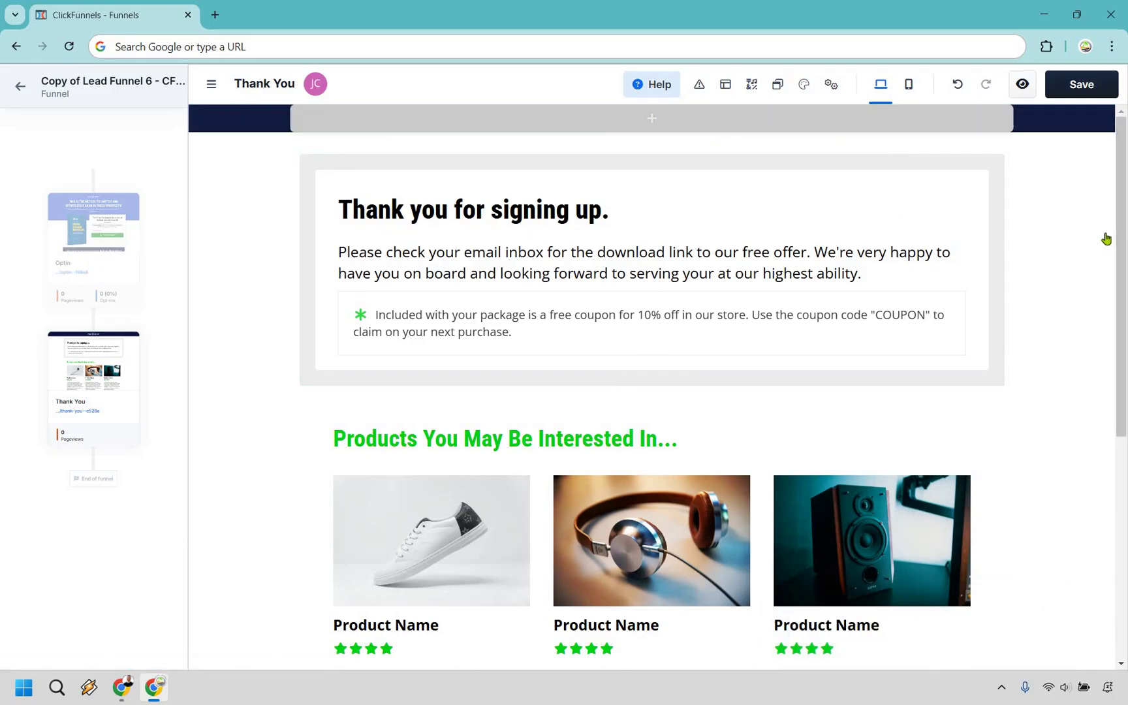
Replace the Thank You page's "Thank you for signing up." headline with "Congratulations".
triple_click(548, 211)
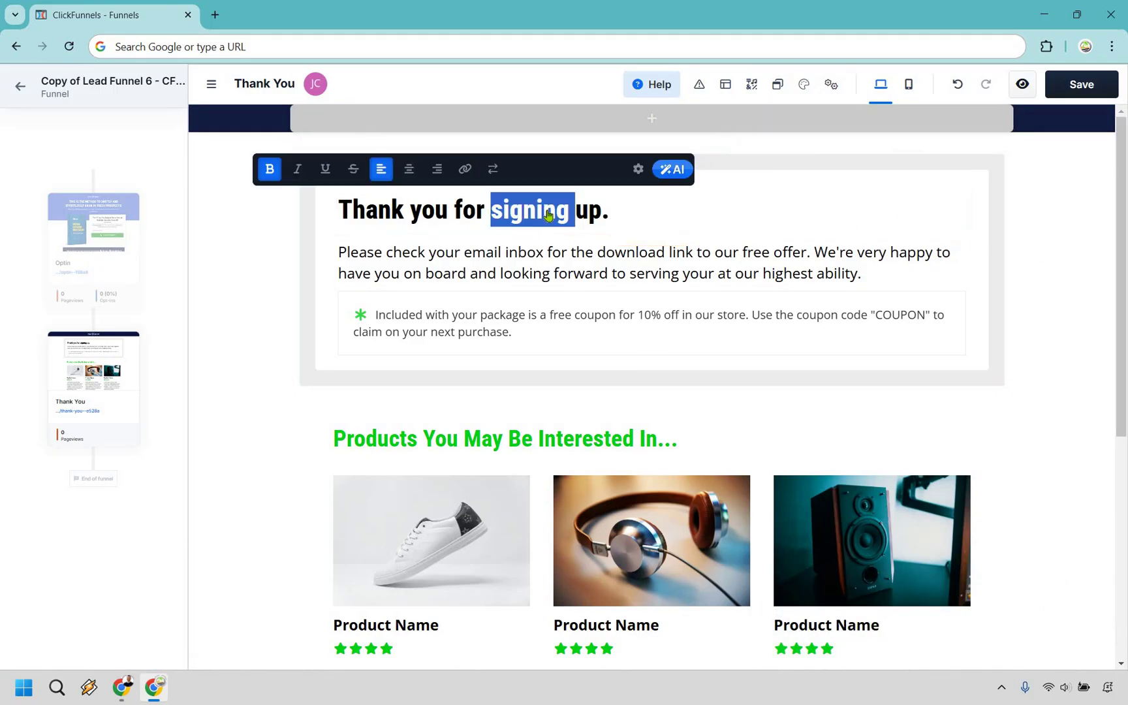
text(Congra)
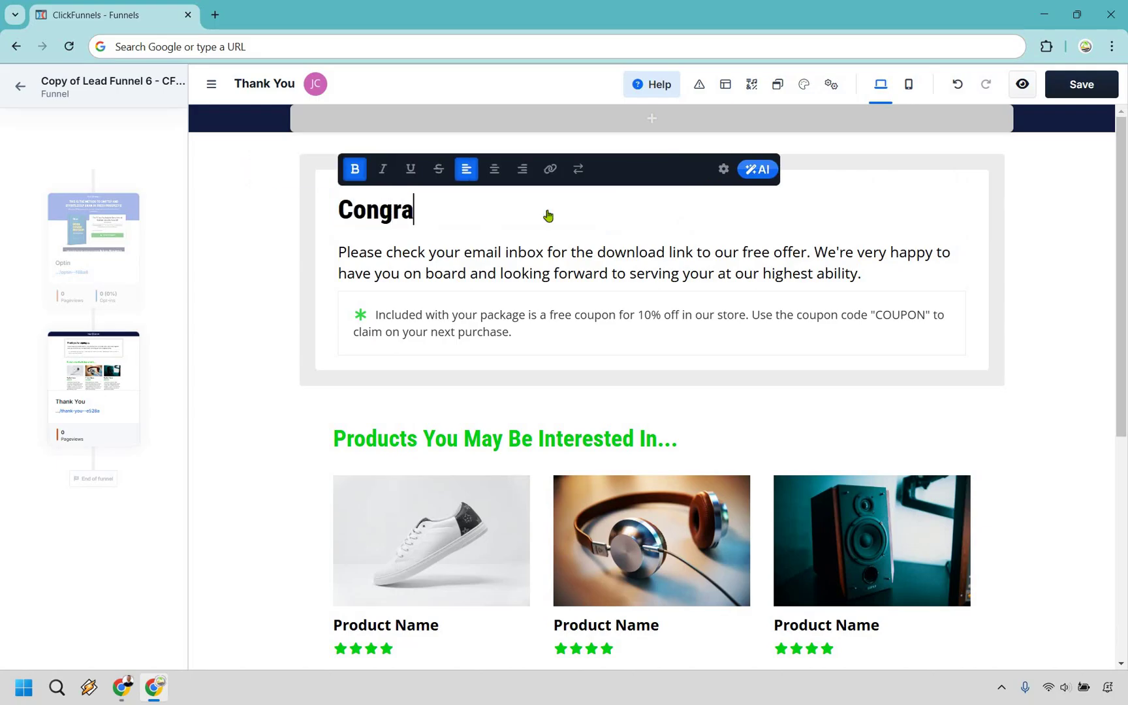
text(tulations)
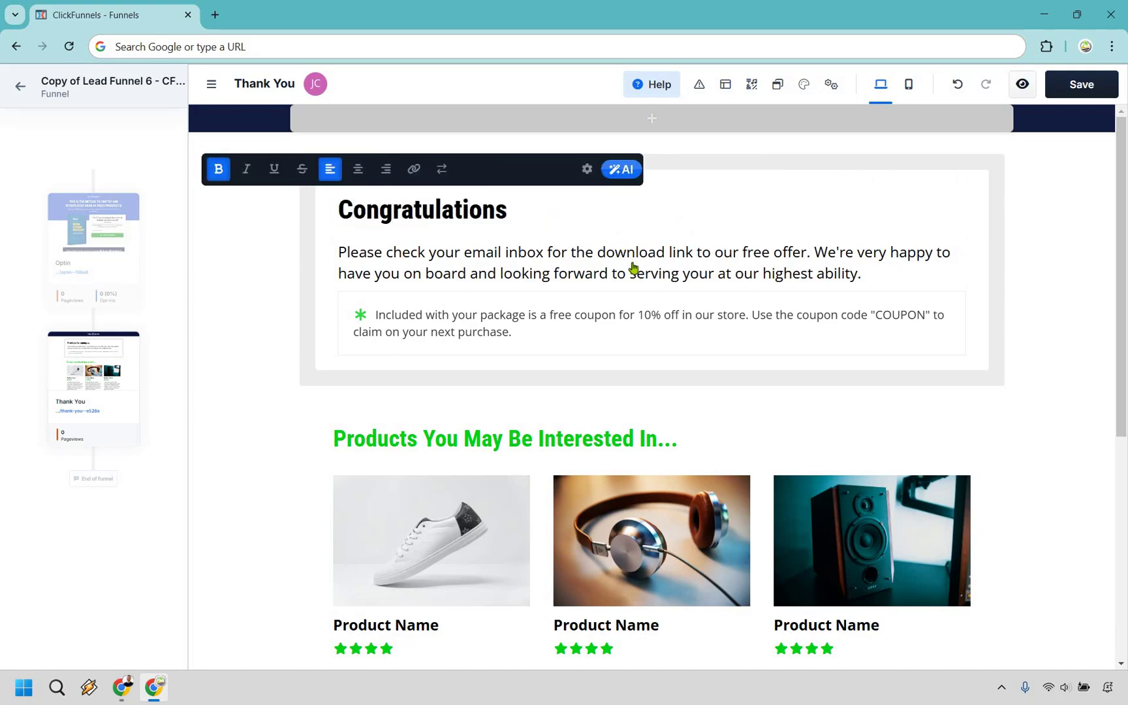
Replace the body paragraph with a free-eBook thank-you, access instructions, "Click here to download your eBook for launching your digital business." and "I hope that you enjoy!".
click(653, 269)
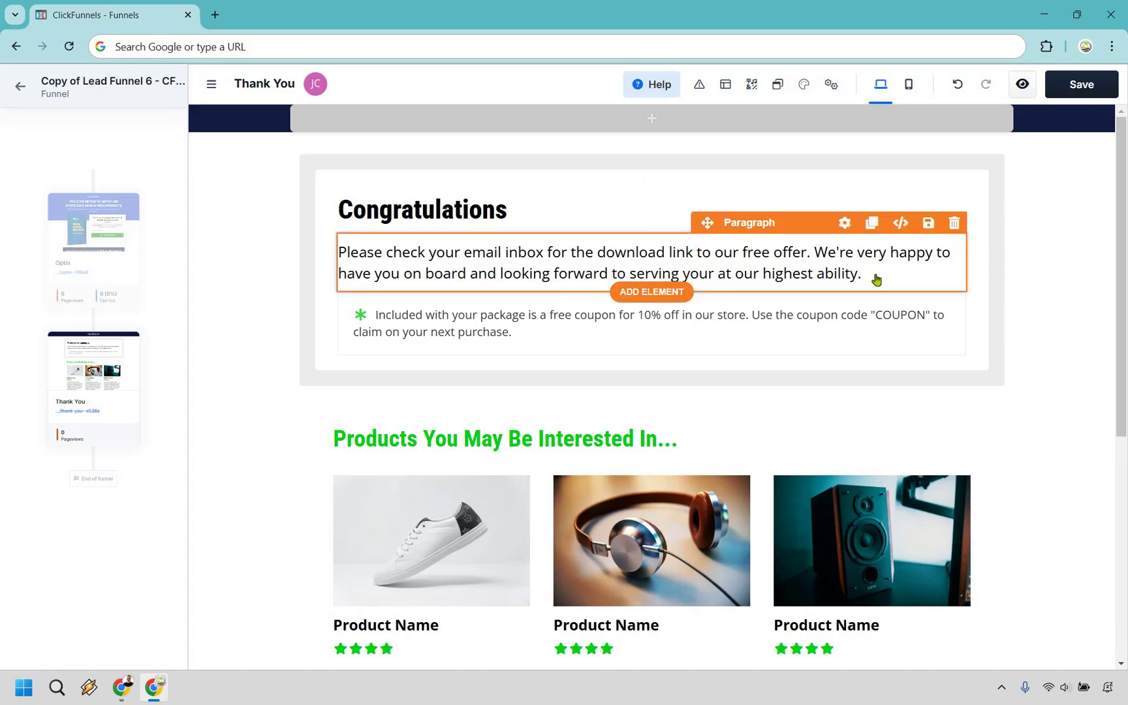
click(851, 275)
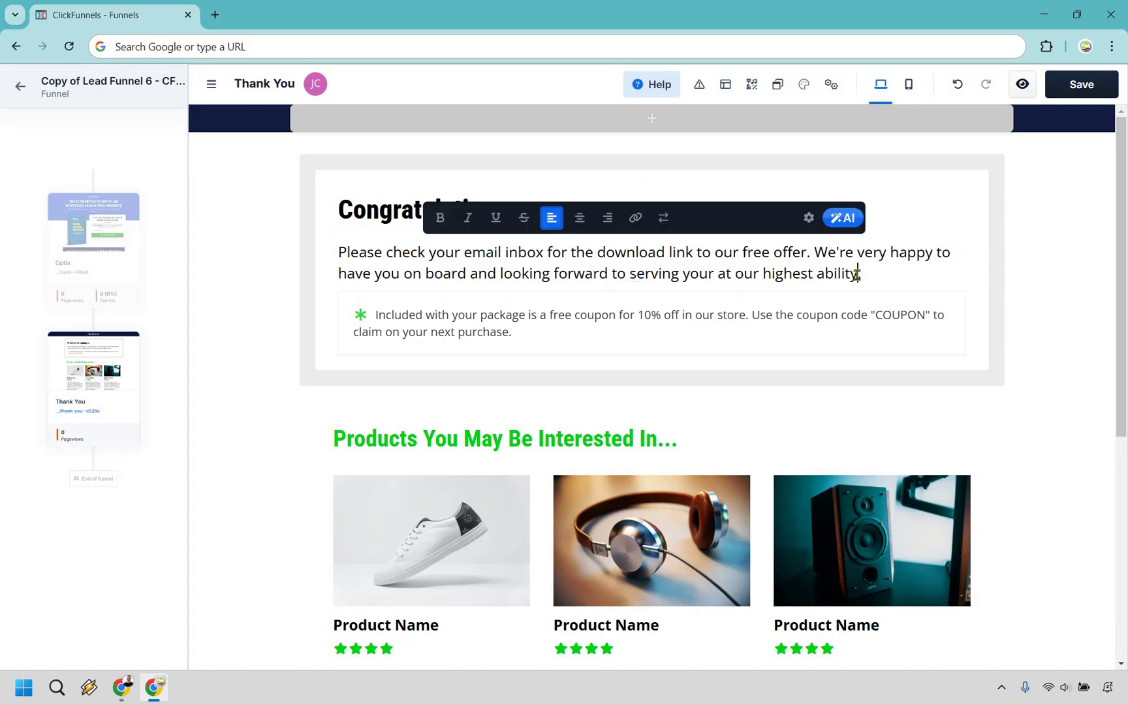
key(ctrl+a)
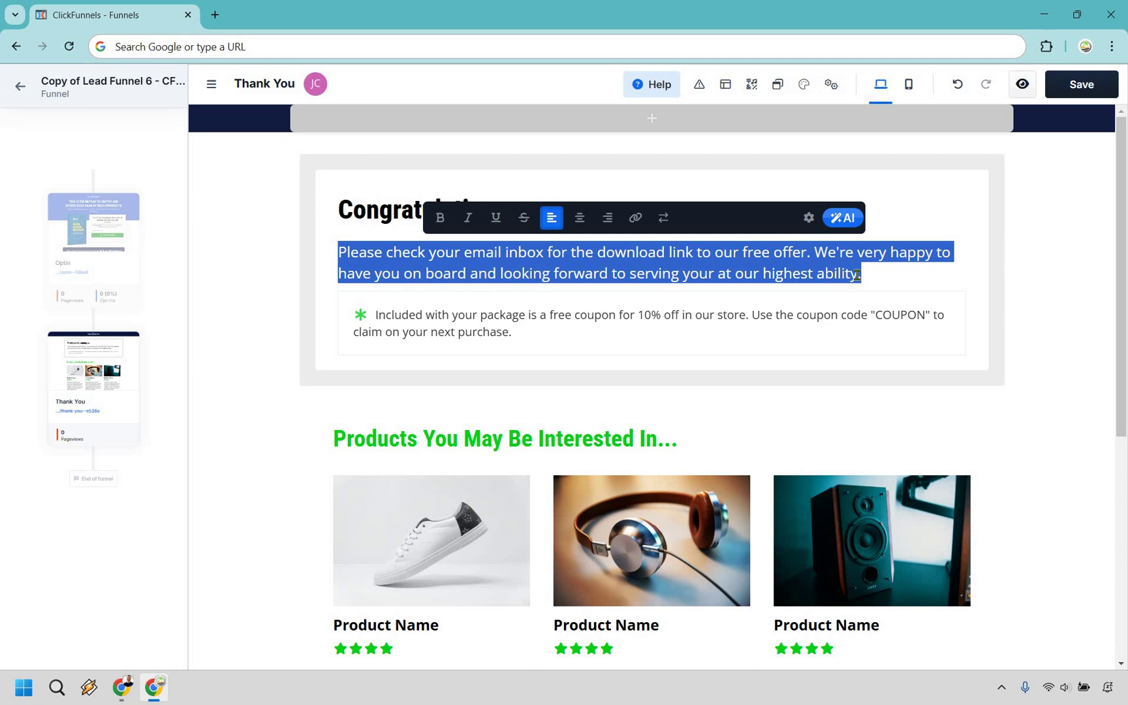
text(Thank you for opting-in and choosing to get your free eBook. You can get access right now by using the link below. Click here to download your eBook for launching your digital business. I hope that you enjoy!)
click(1063, 377)
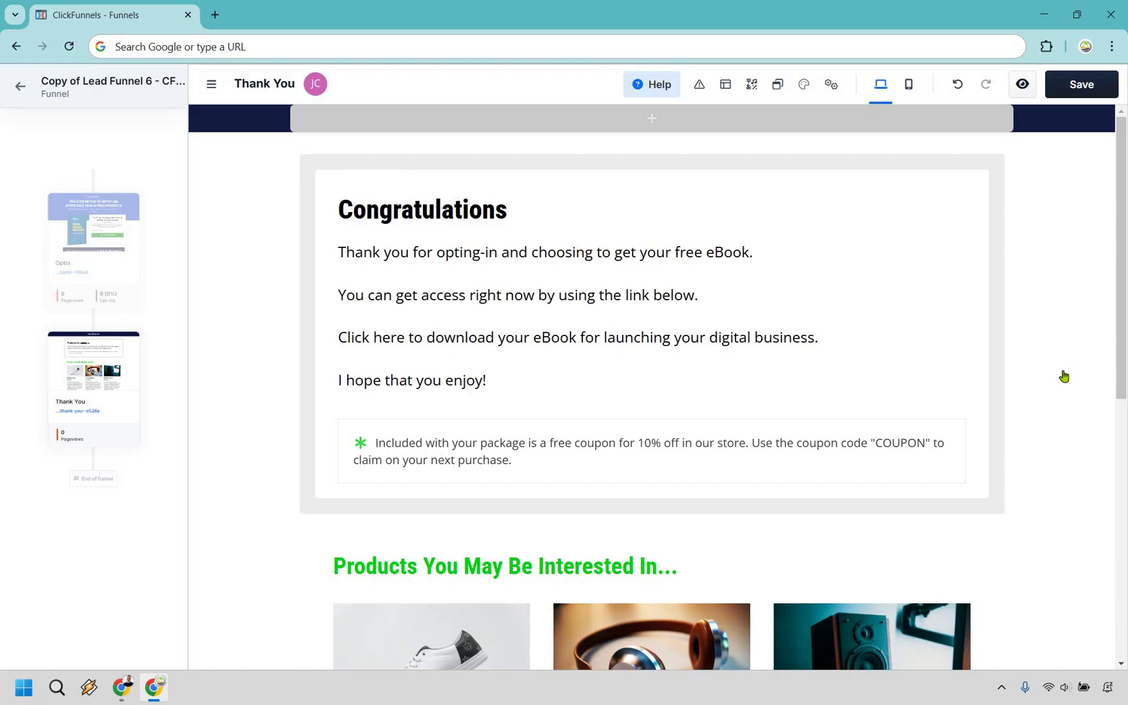
End the "using the link below" line with a colon and change the closing line to "I hope that you enjoy it!".
click(716, 297)
text(:)
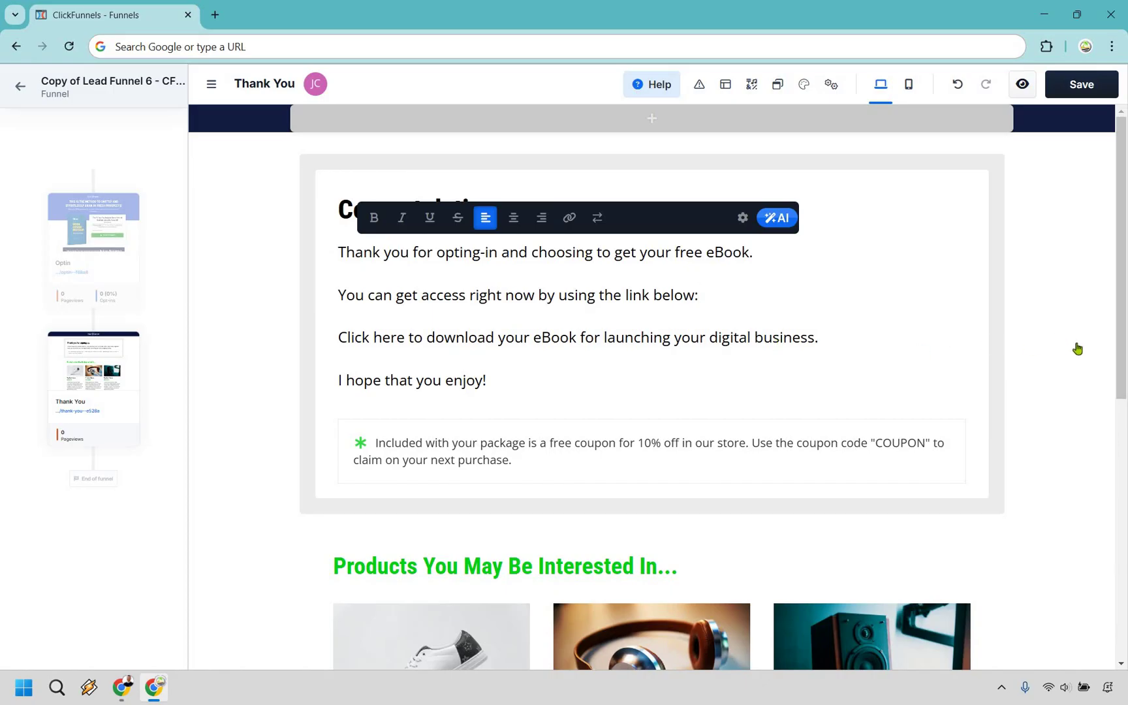
click(824, 335)
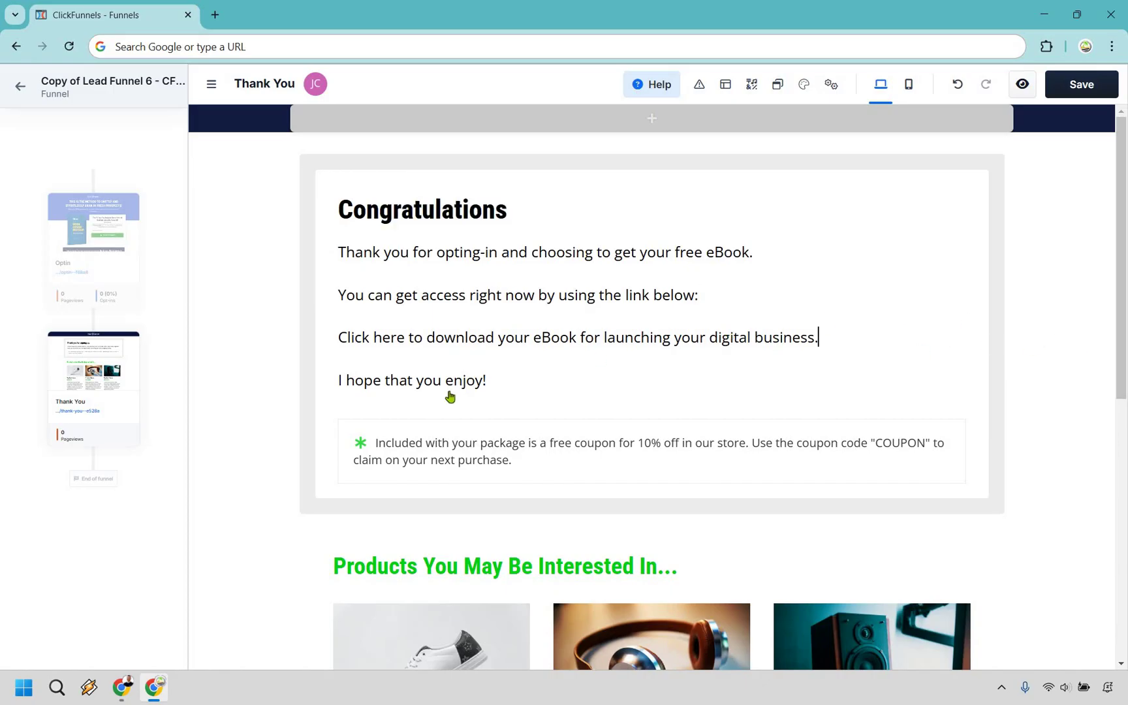
click(482, 381)
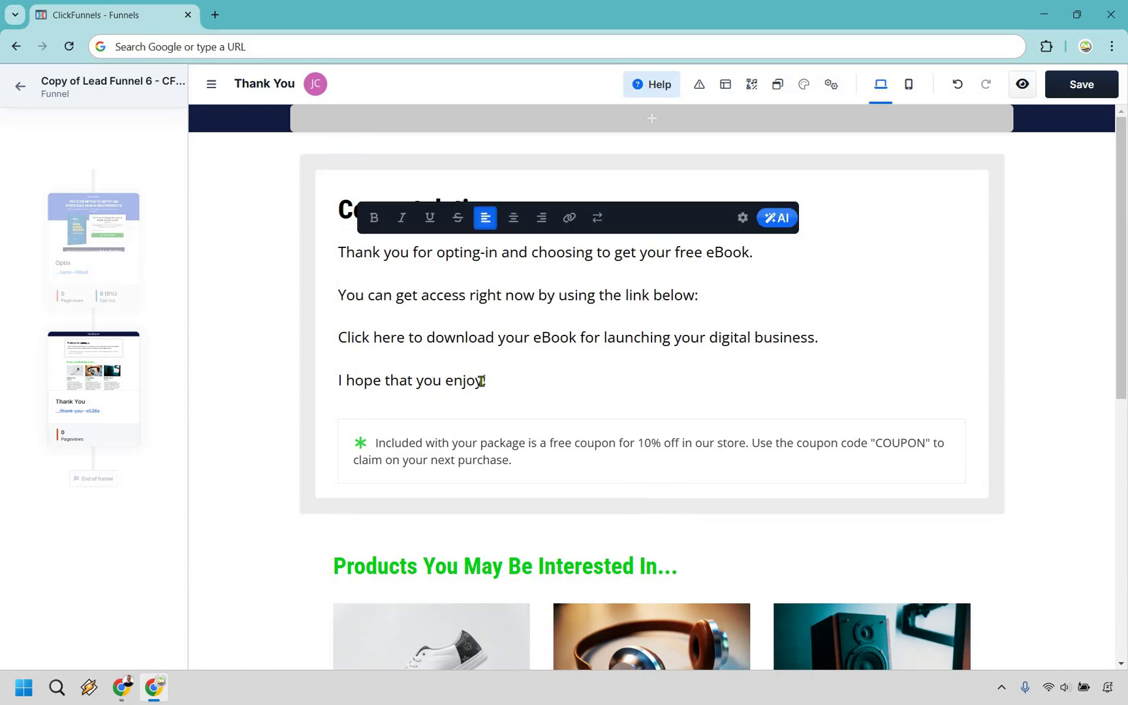
text(it!)
click(1004, 399)
Review the coupon note and the three-product recommendation section on the Thank You page.
scroll(914, 370, down, 1)
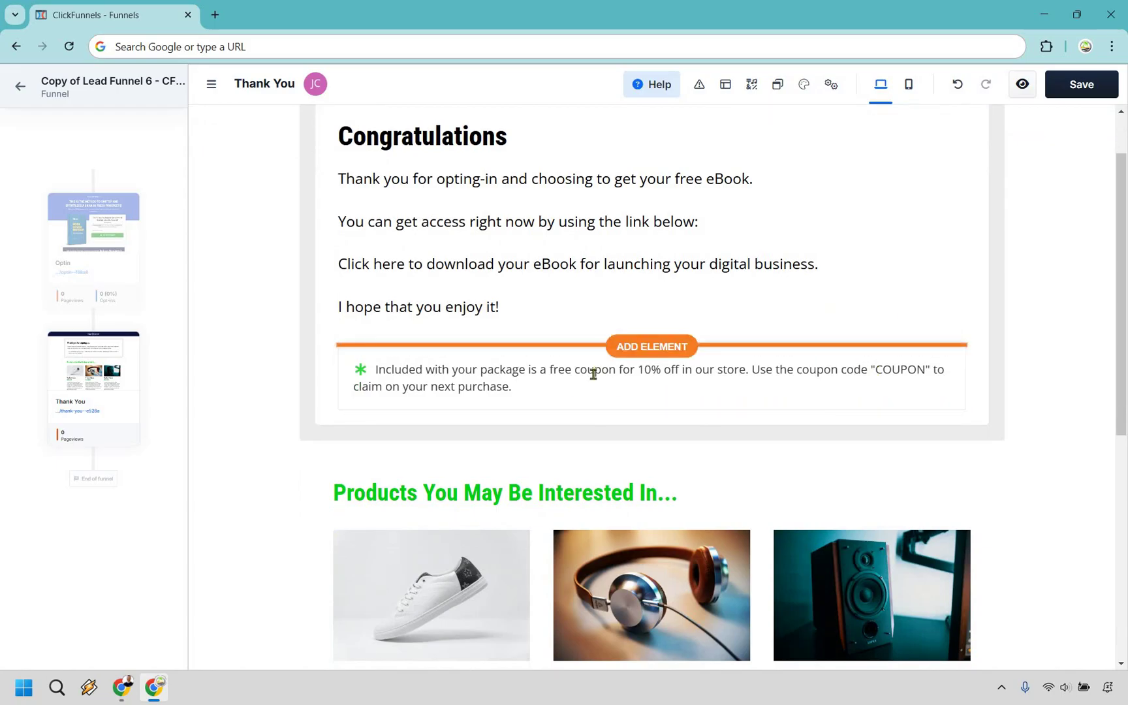
click(620, 386)
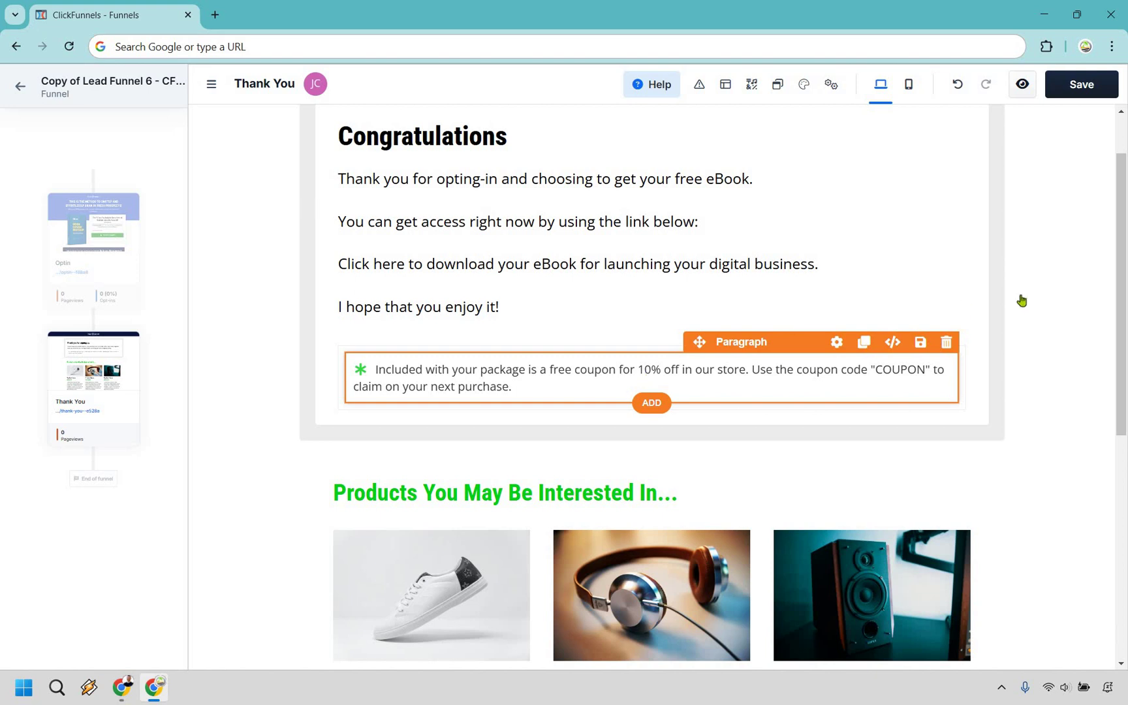
scroll(1098, 352, up, 1)
click(1090, 345)
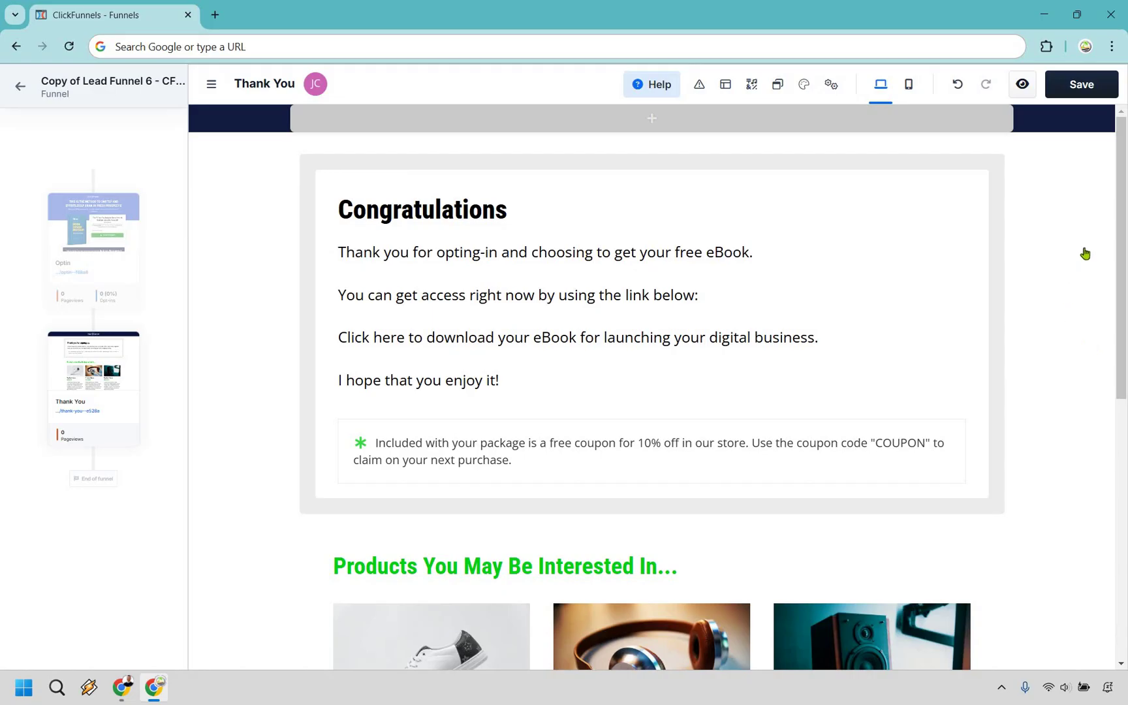
scroll(924, 320, down, 2)
click(906, 297)
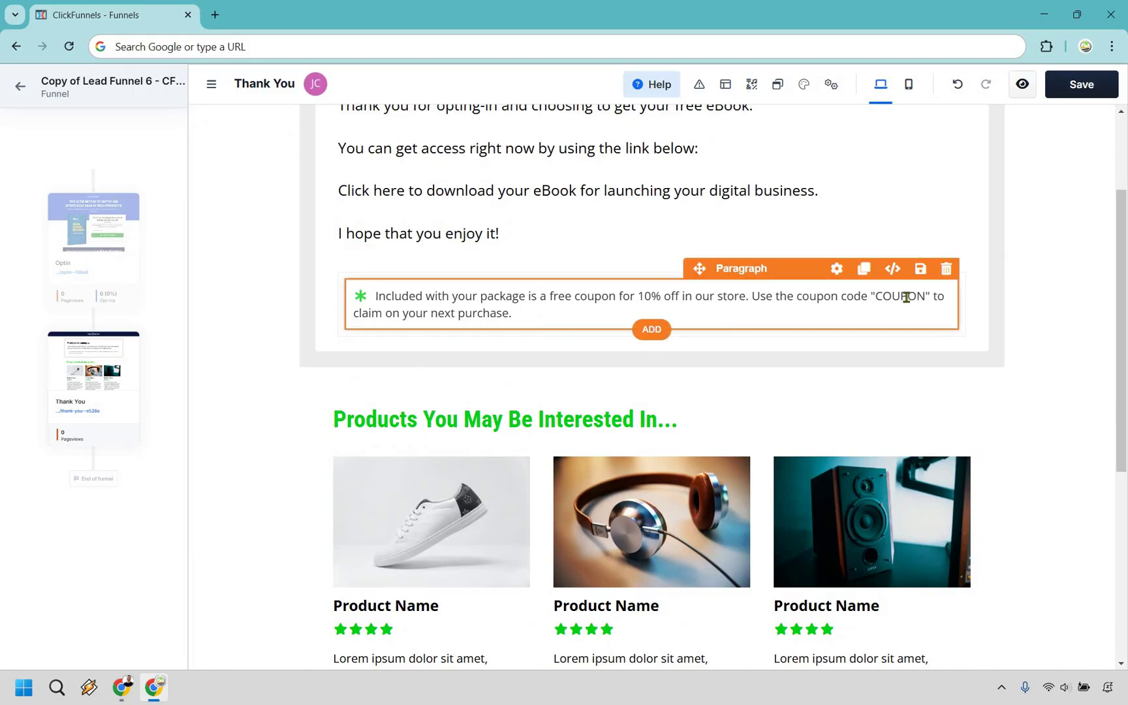
click(1089, 214)
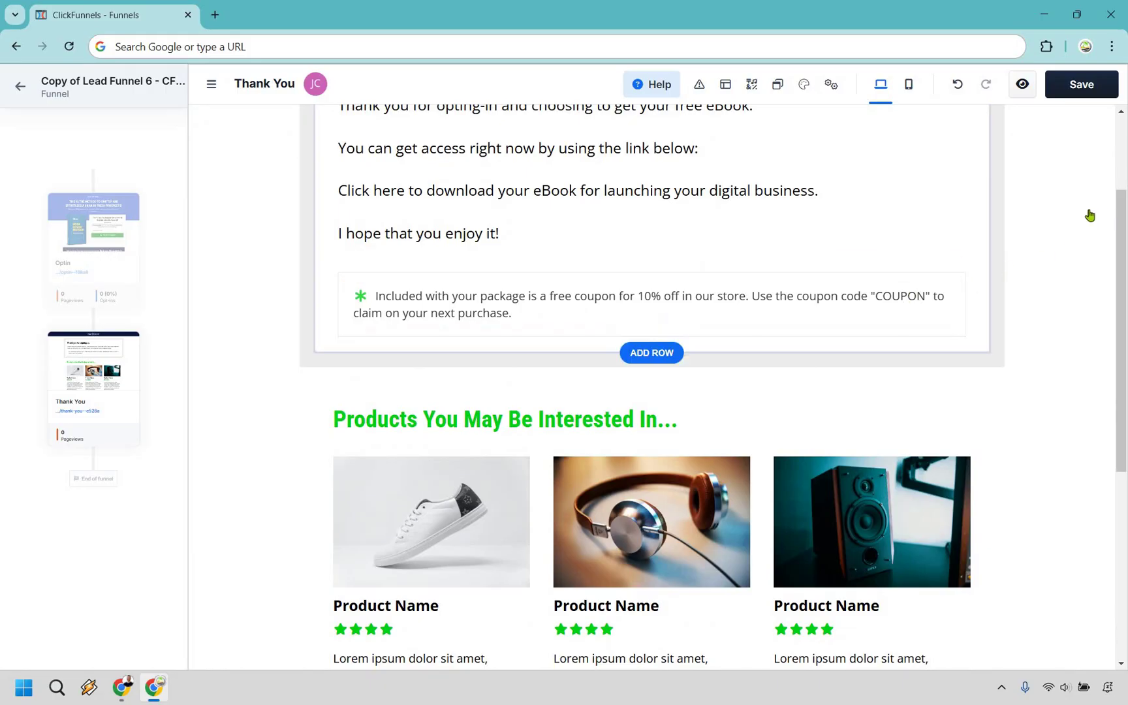
scroll(1088, 216, down, 2)
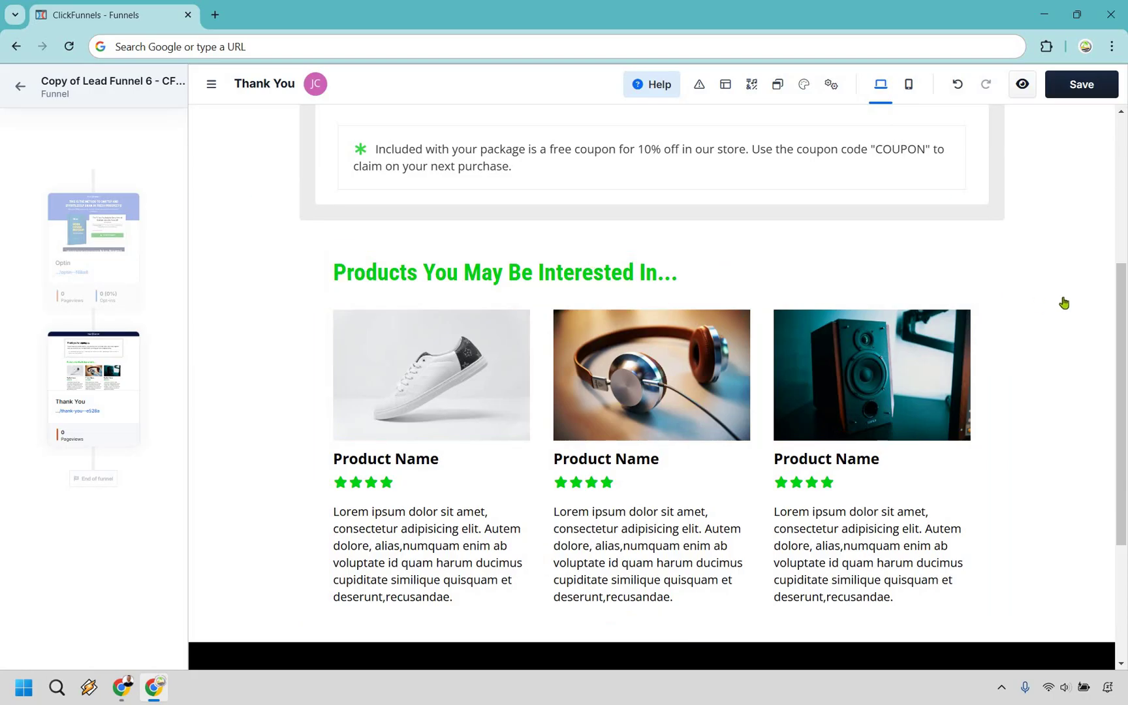
click(463, 427)
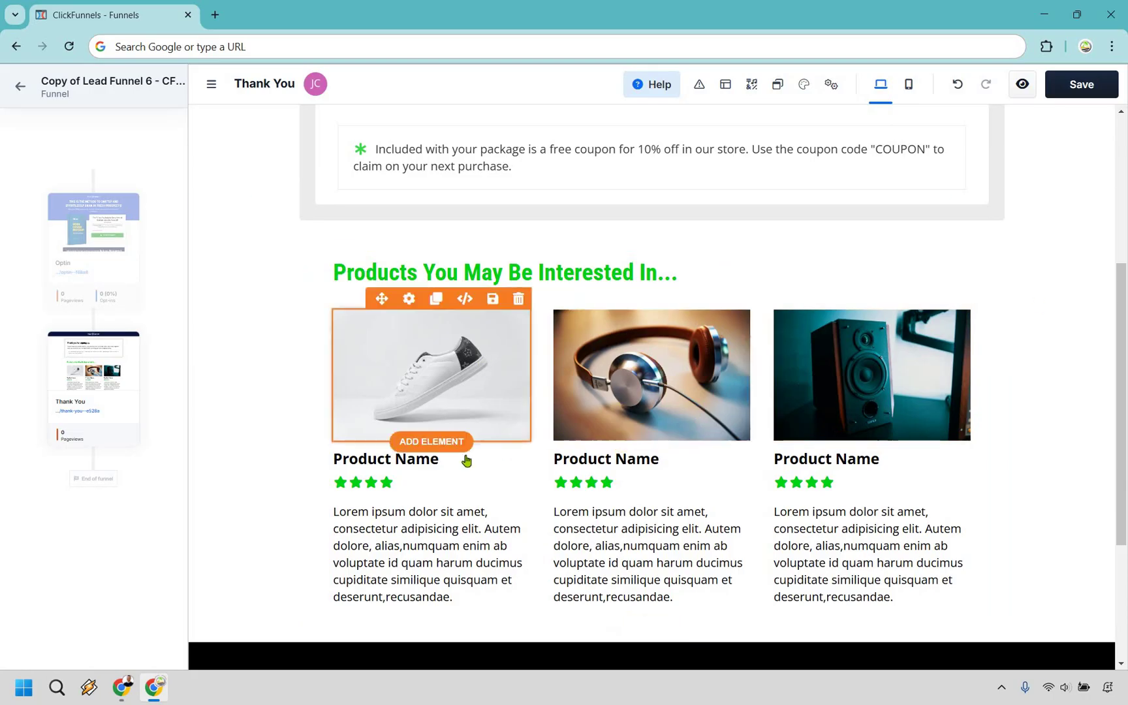
click(431, 458)
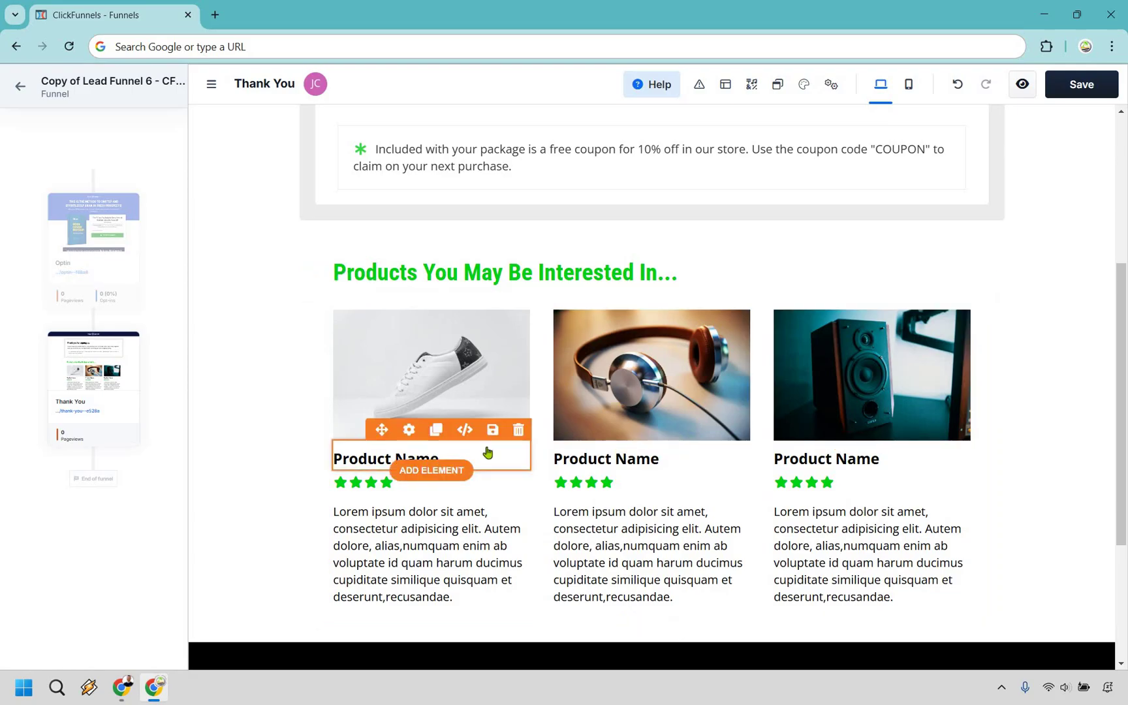
click(1079, 395)
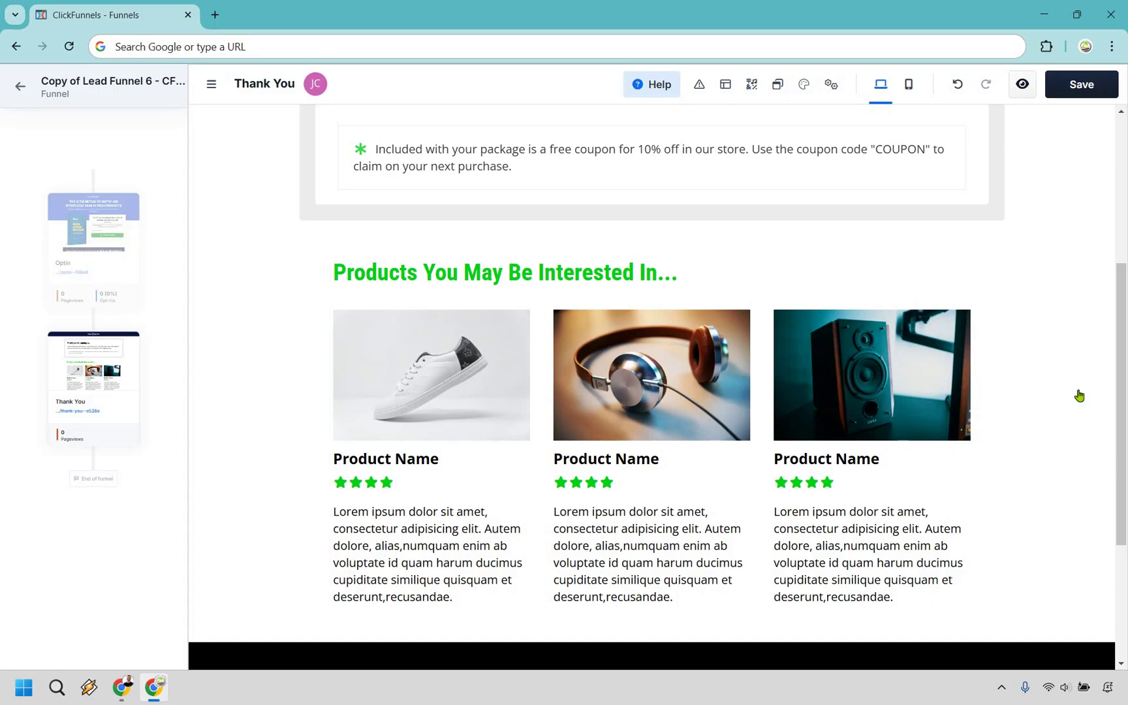
Rename the sneaker product "ClickFunnels" and the headphones product "Organic Traffic Method".
click(348, 461)
click(347, 462)
text(Cl)
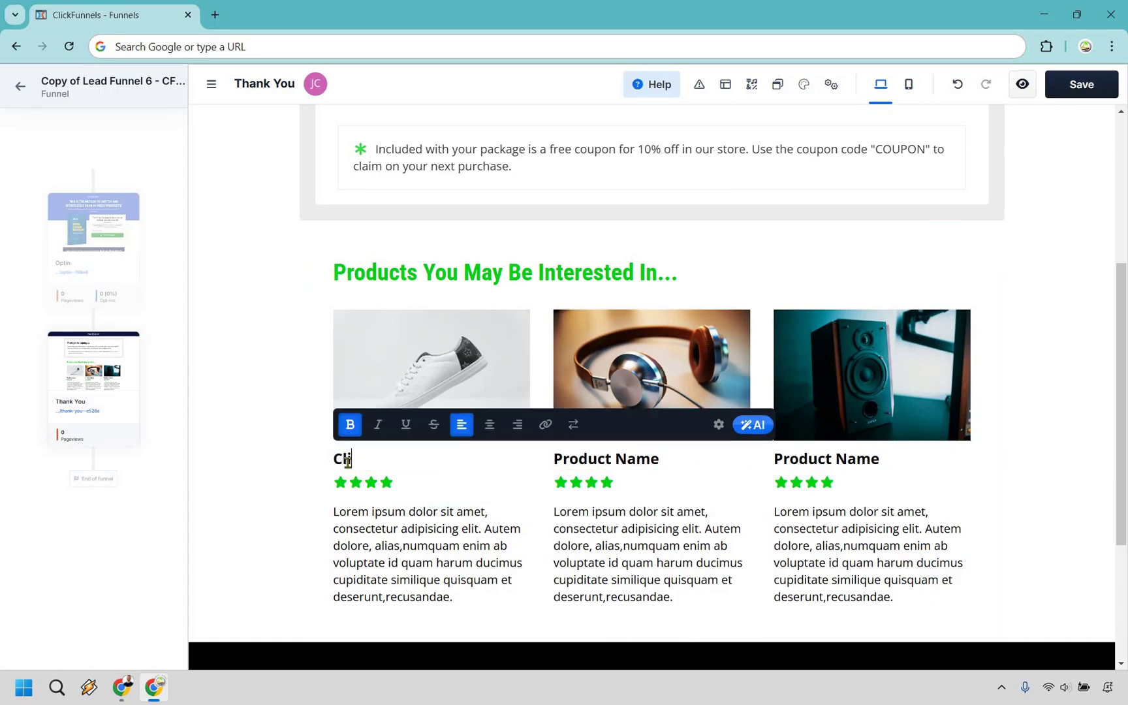
text(ickFunnels)
triple_click(619, 461)
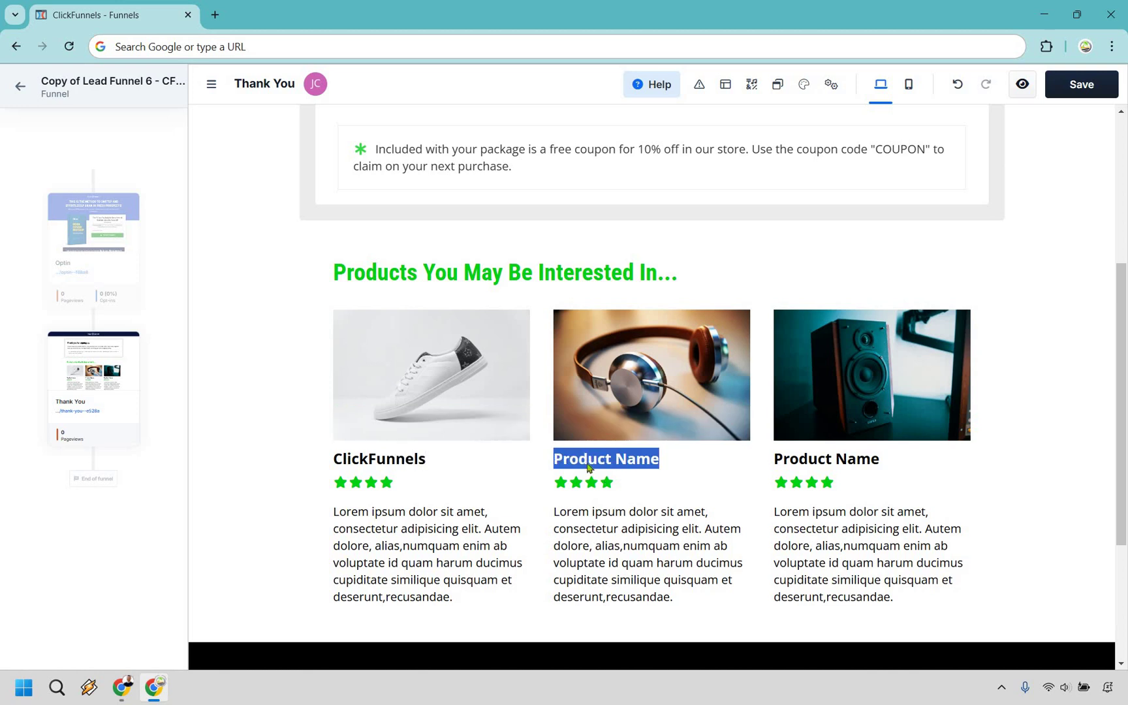
text(Organic Traffic Method)
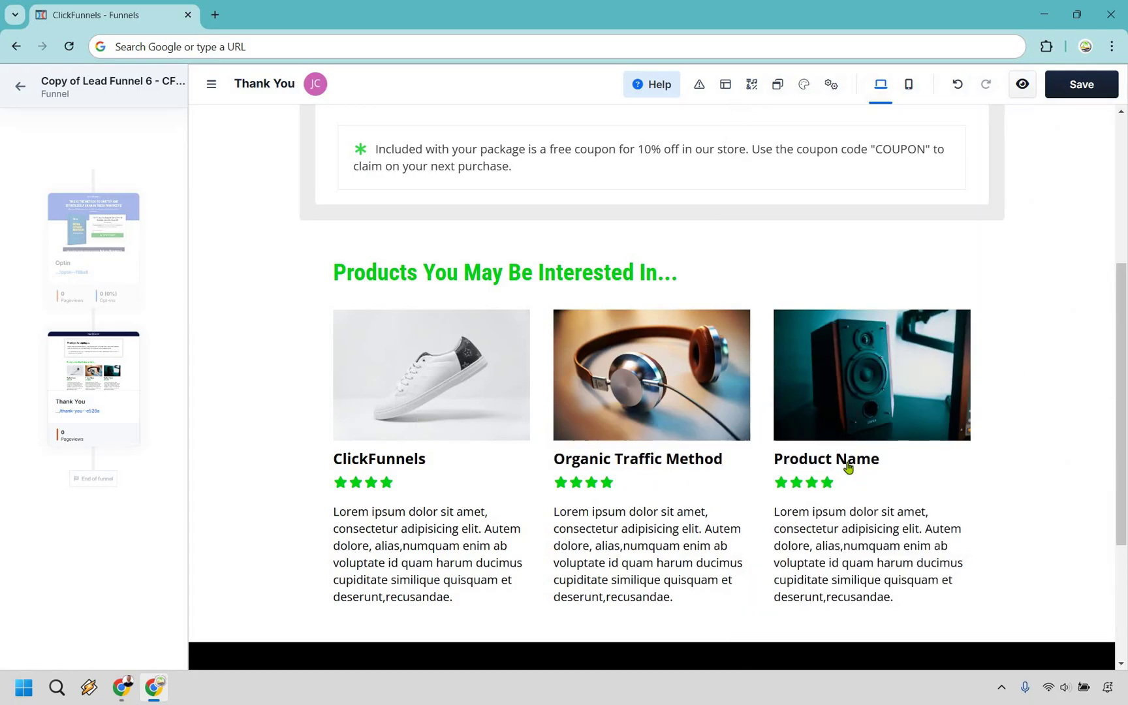
Rename the third product, under the speaker picture, "Webinar".
triple_click(849, 462)
click(801, 466)
triple_click(784, 464)
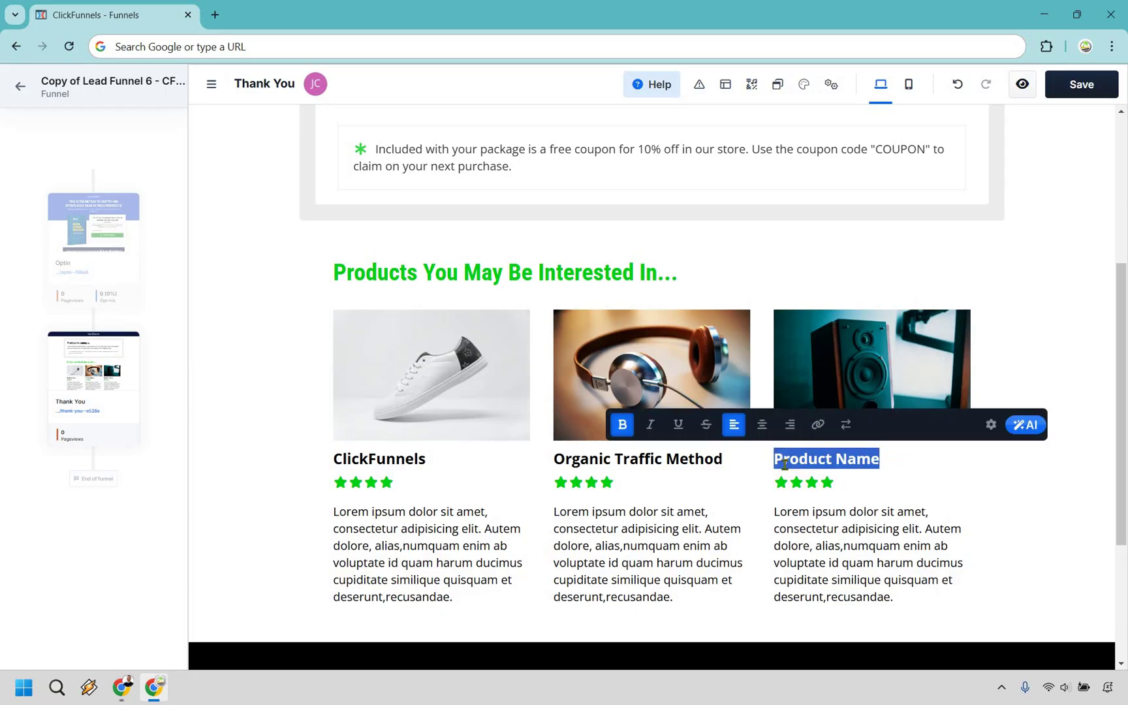
text(Webiba)
key(BackSpace)
key(BackSpace)
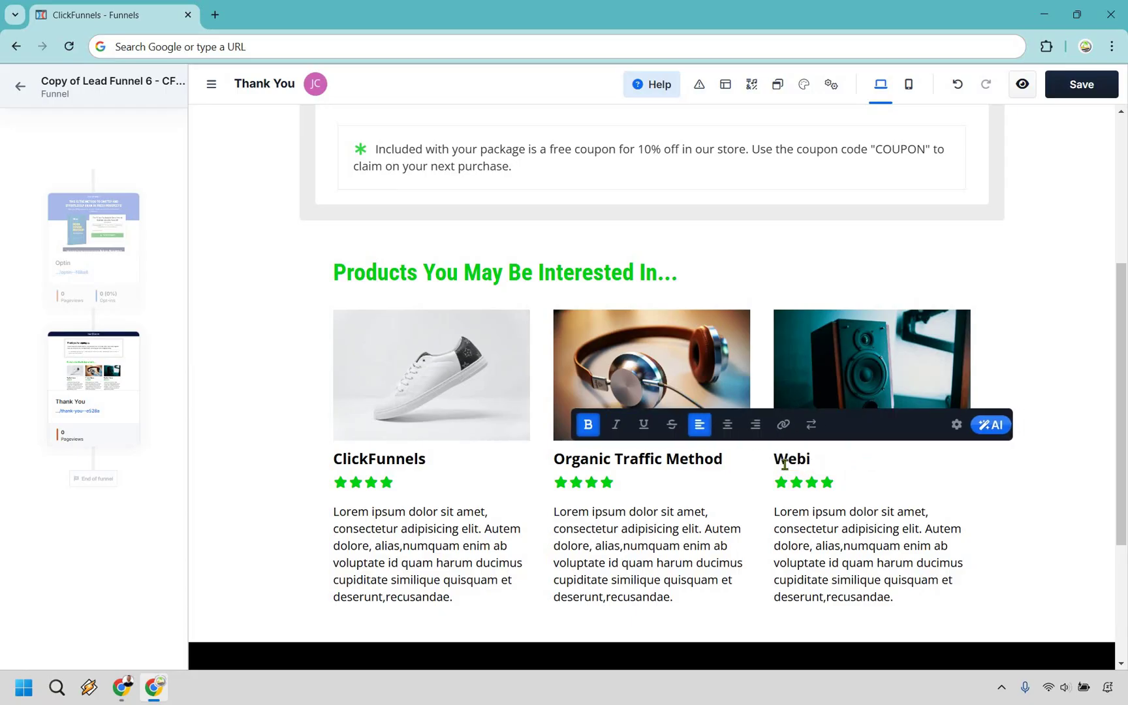
text(nar)
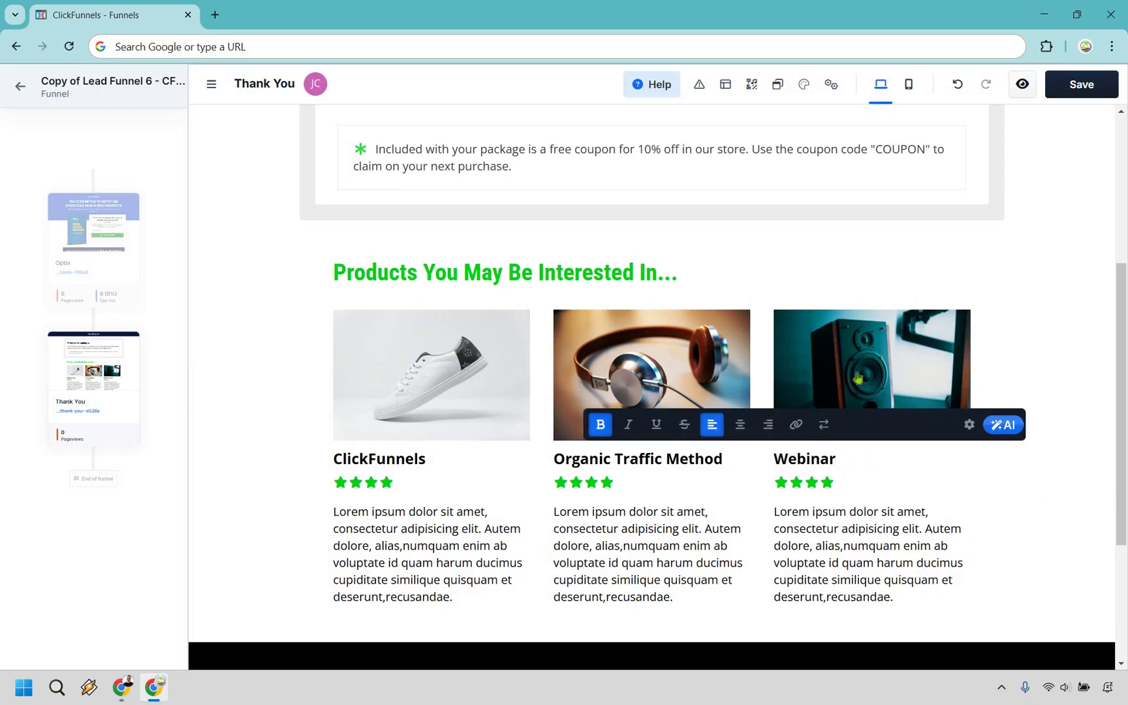
click(833, 359)
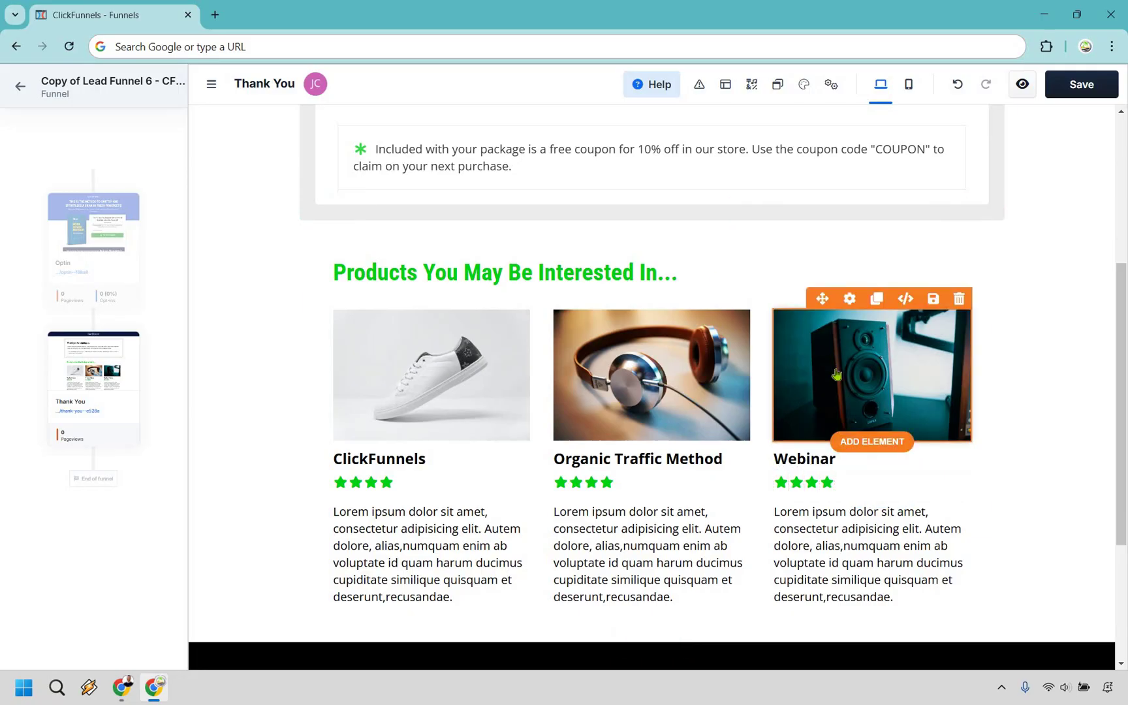
click(831, 528)
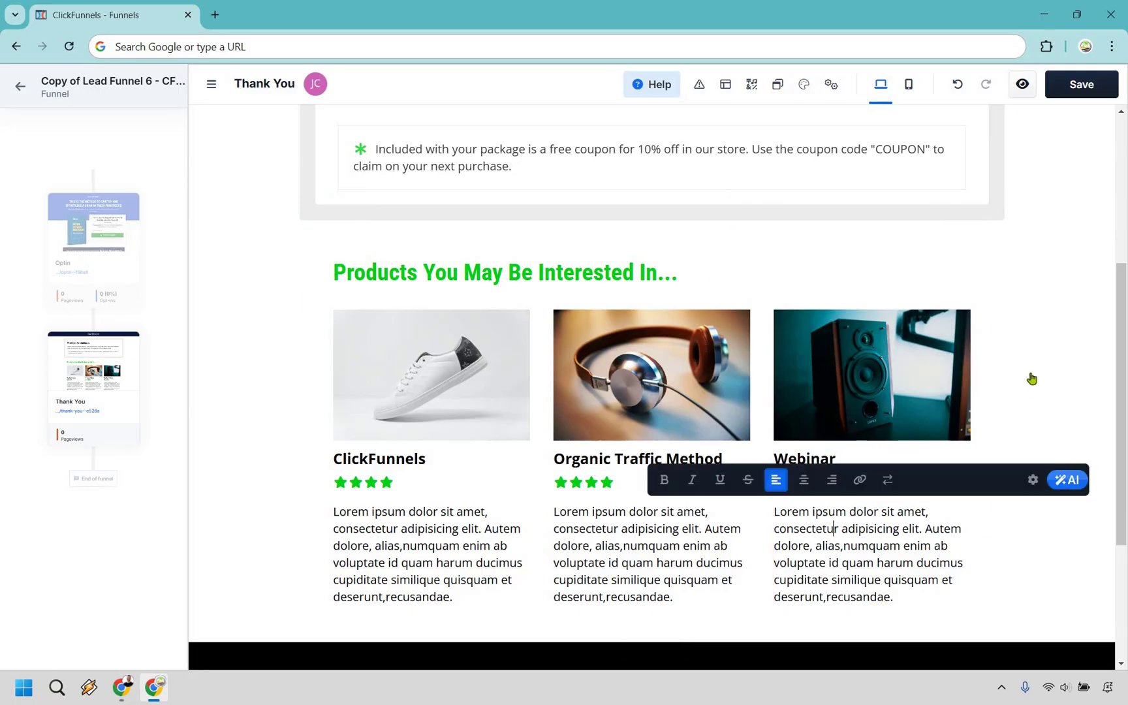
click(1087, 384)
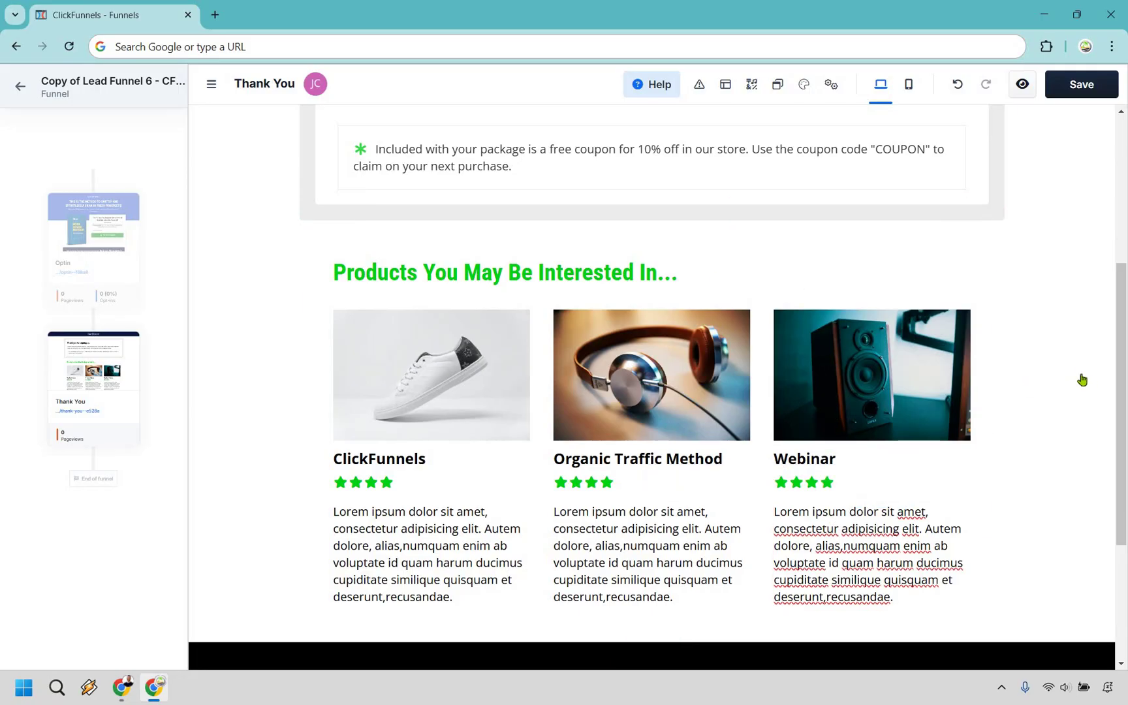
scroll(1083, 382, down, 2)
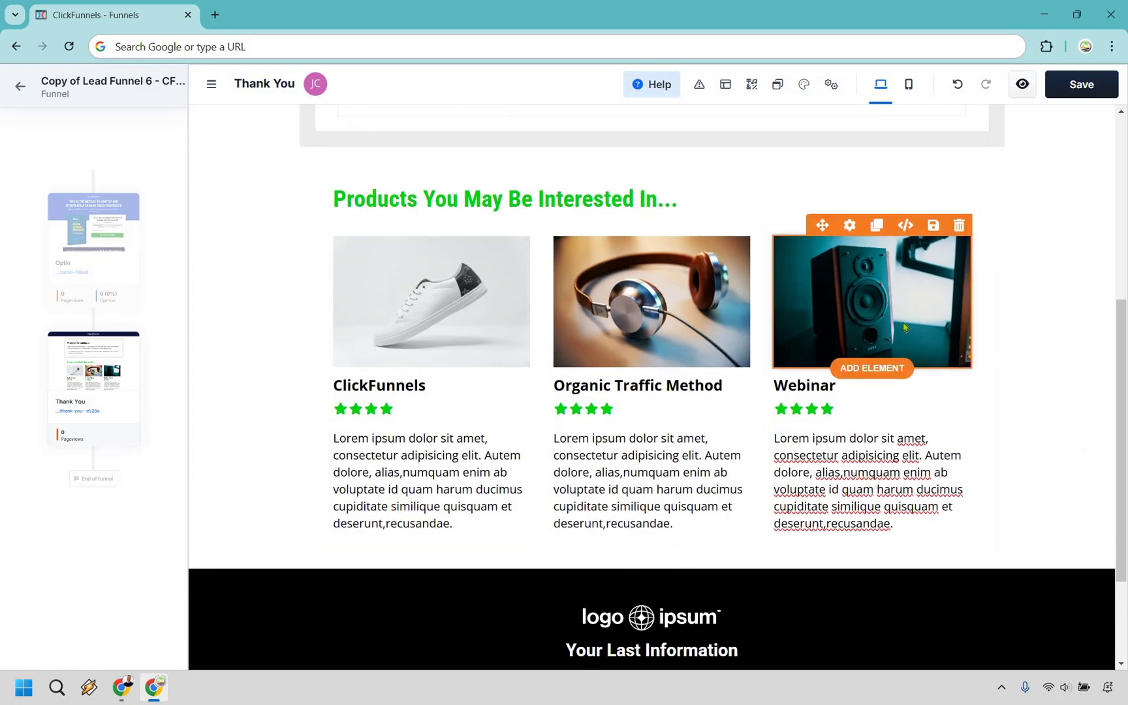
click(892, 299)
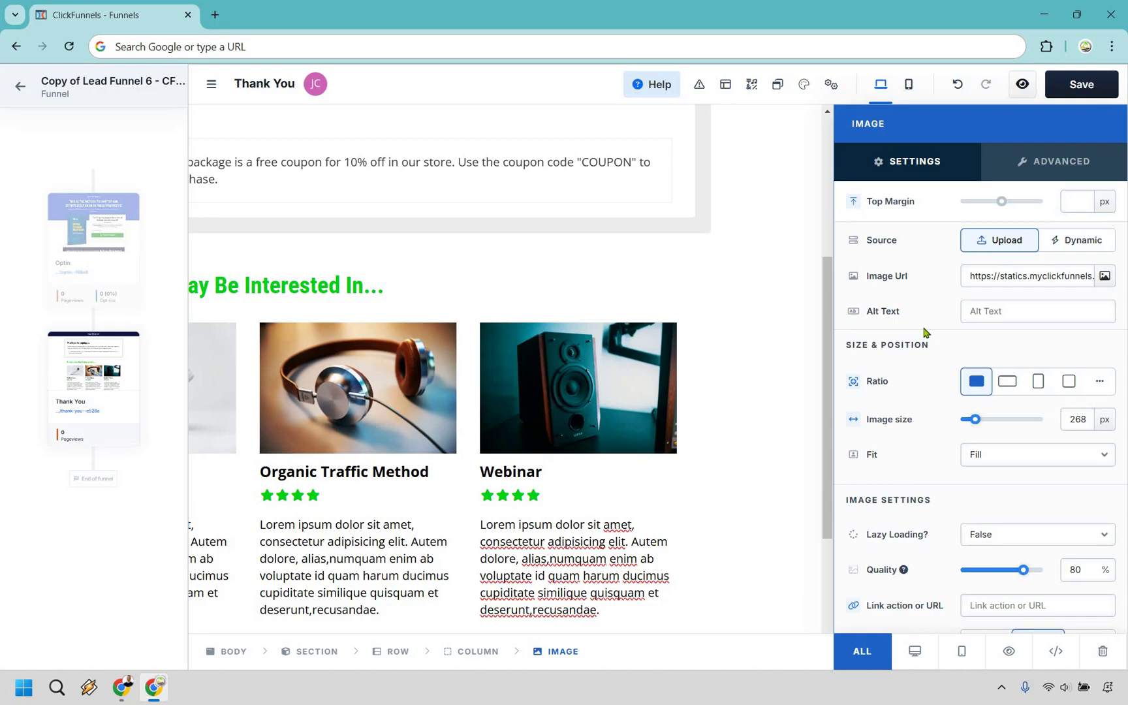
scroll(924, 333, down, 3)
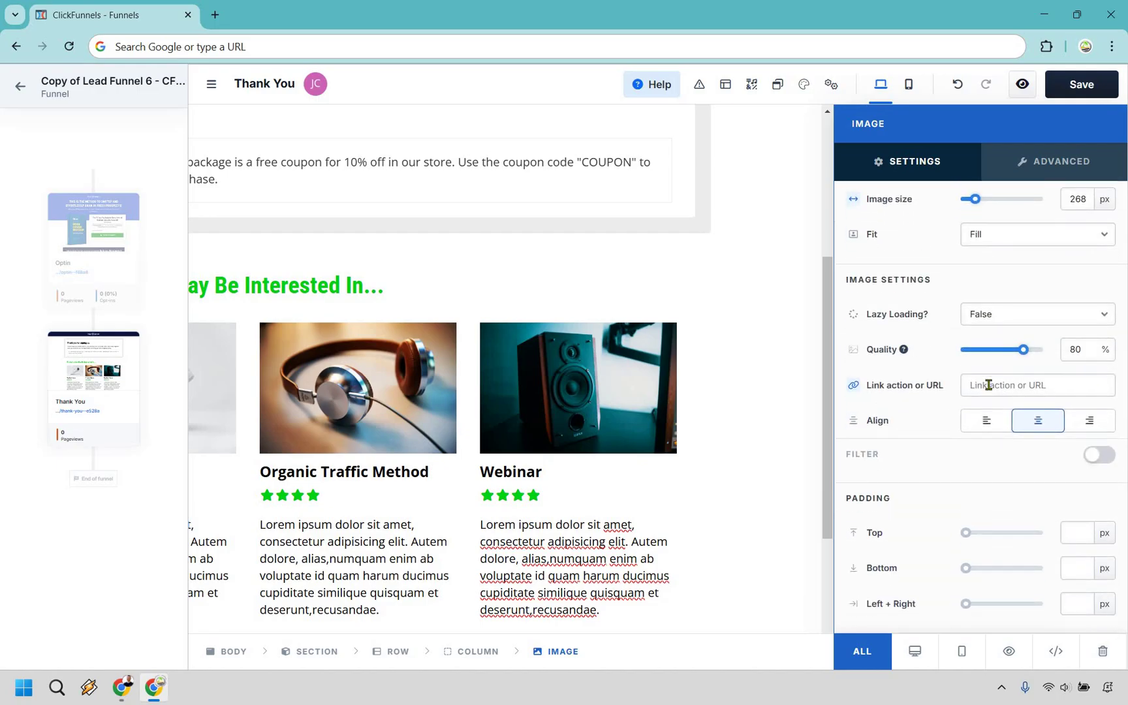
click(989, 384)
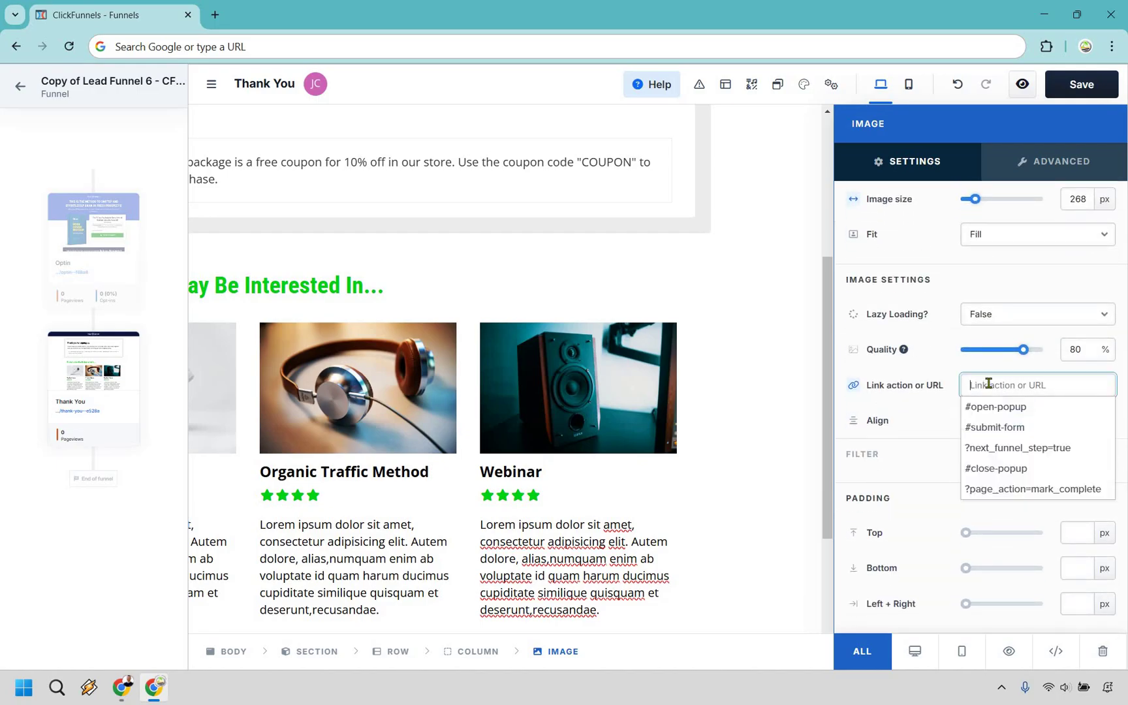
text(h)
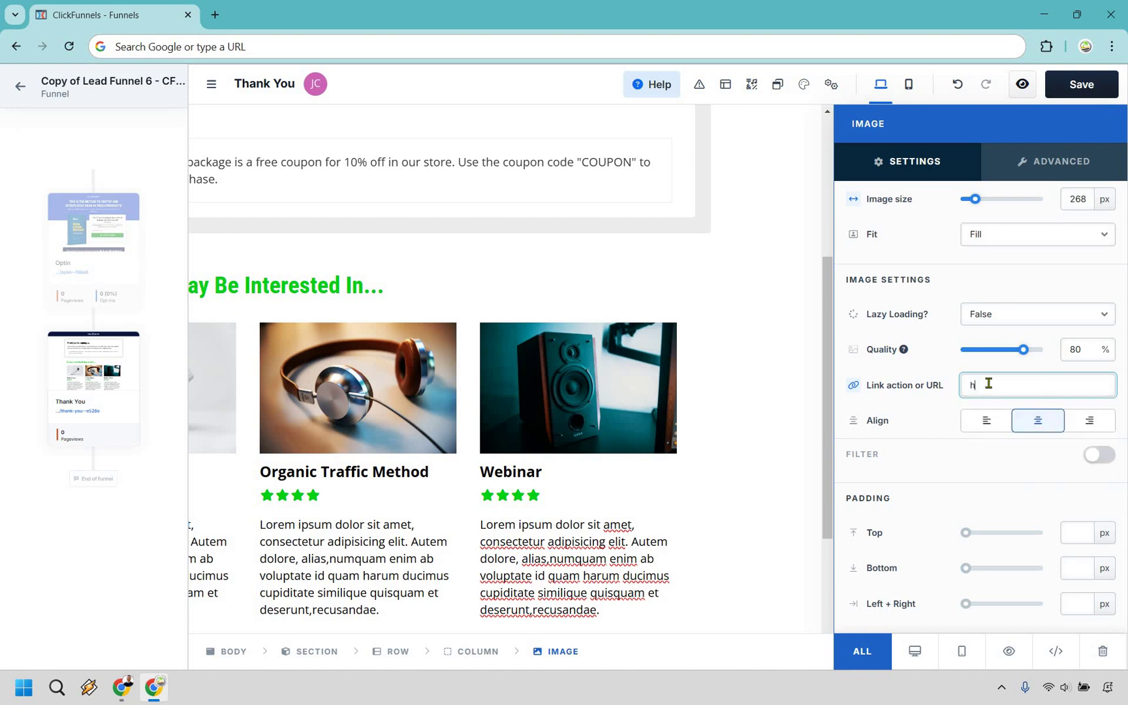
text(ttps://)
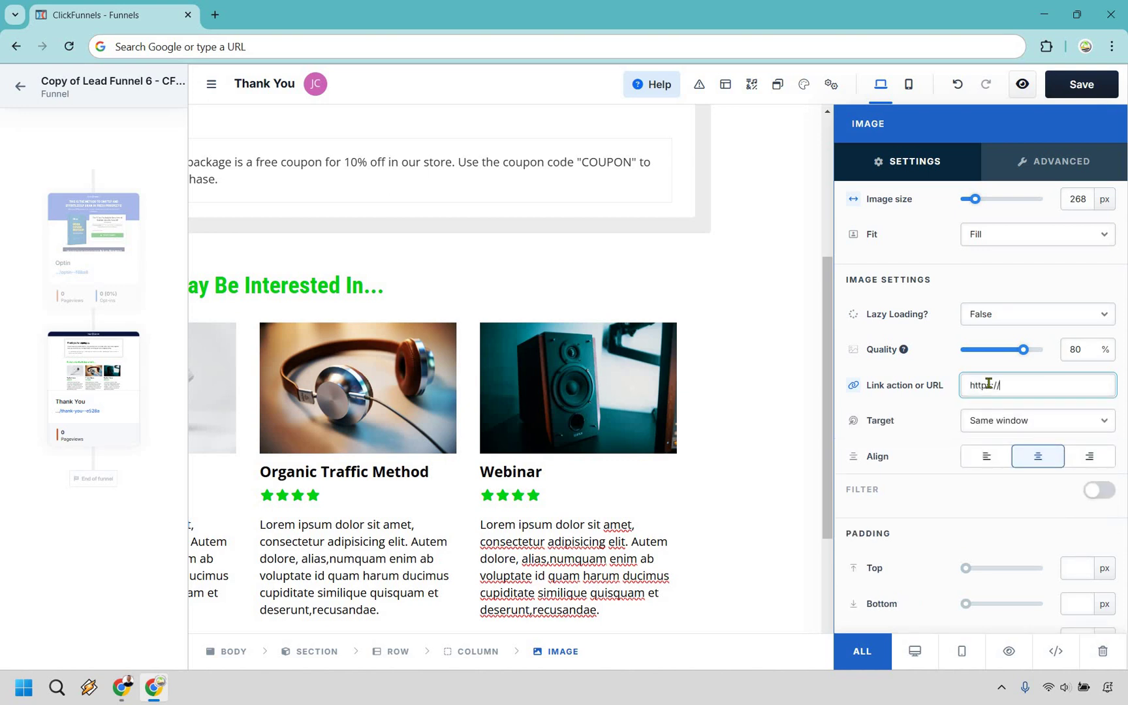
text(www.aol.com)
click(1010, 424)
key(Down)
key(Return)
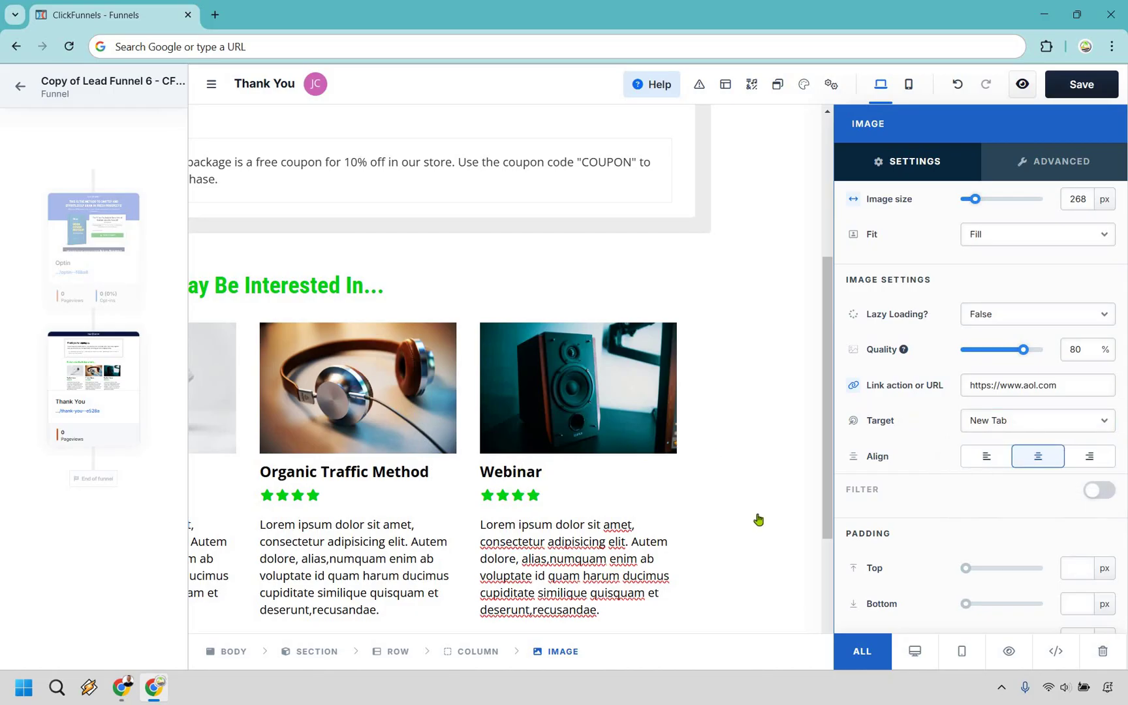
click(830, 360)
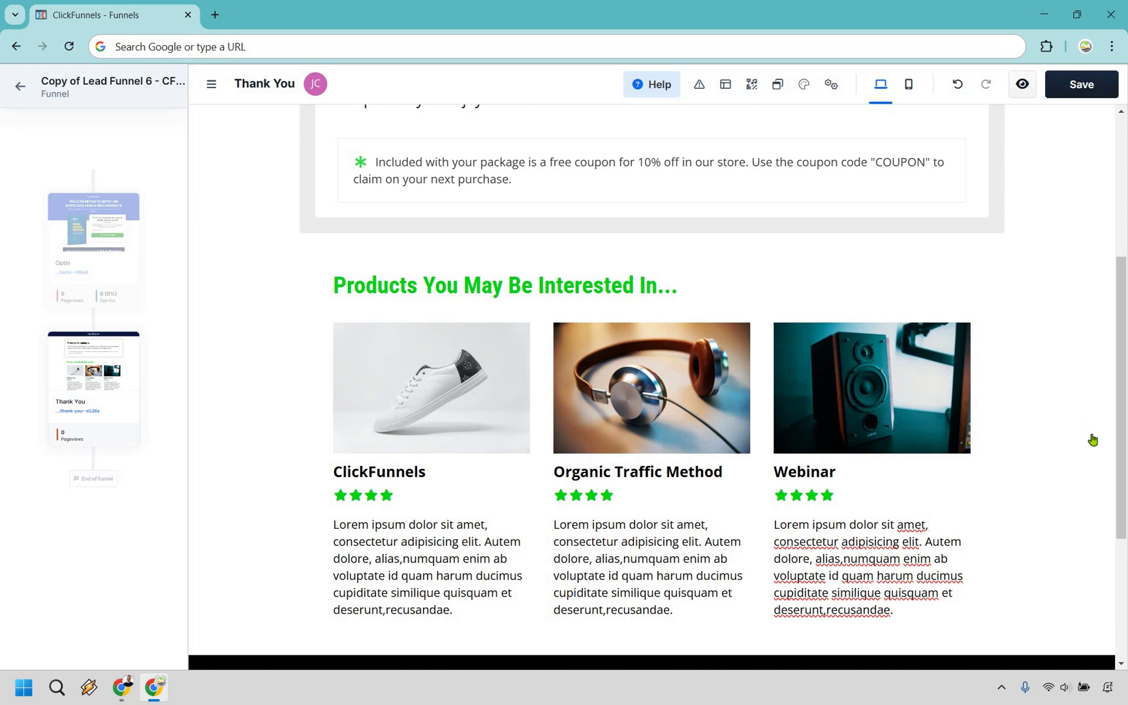
Delete the coupon note paragraph together with its empty flex container, and save the Thank You page.
scroll(940, 294, up, 2)
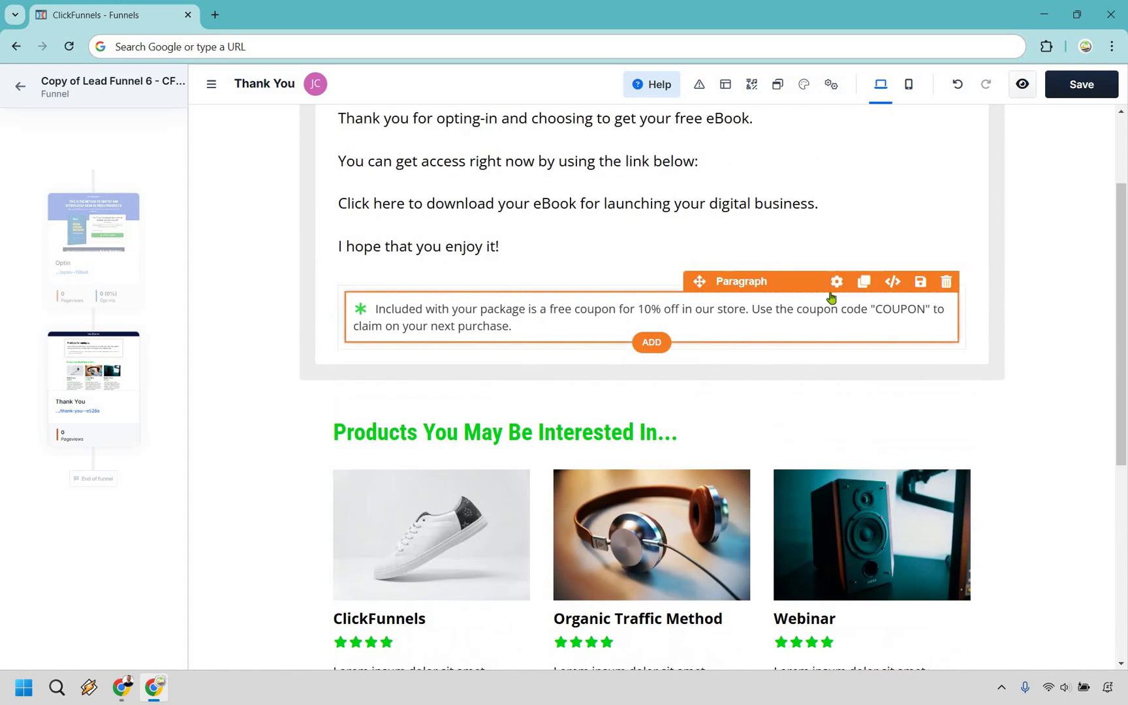
click(946, 281)
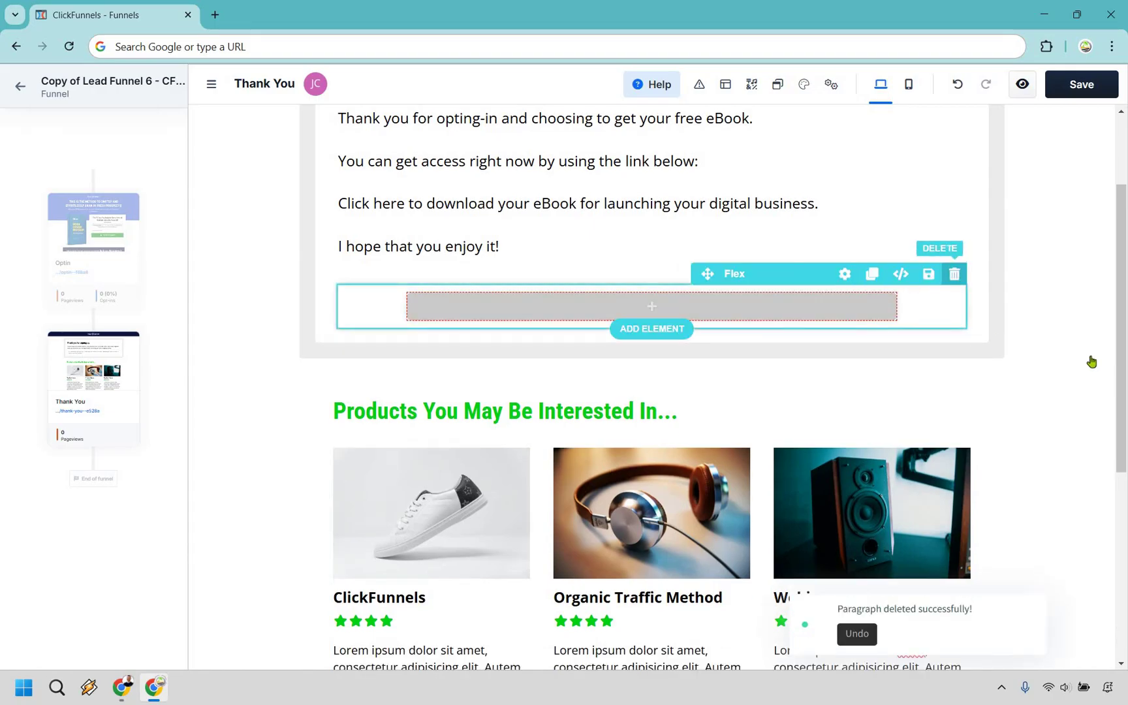
key(Delete)
scroll(1091, 350, up, 2)
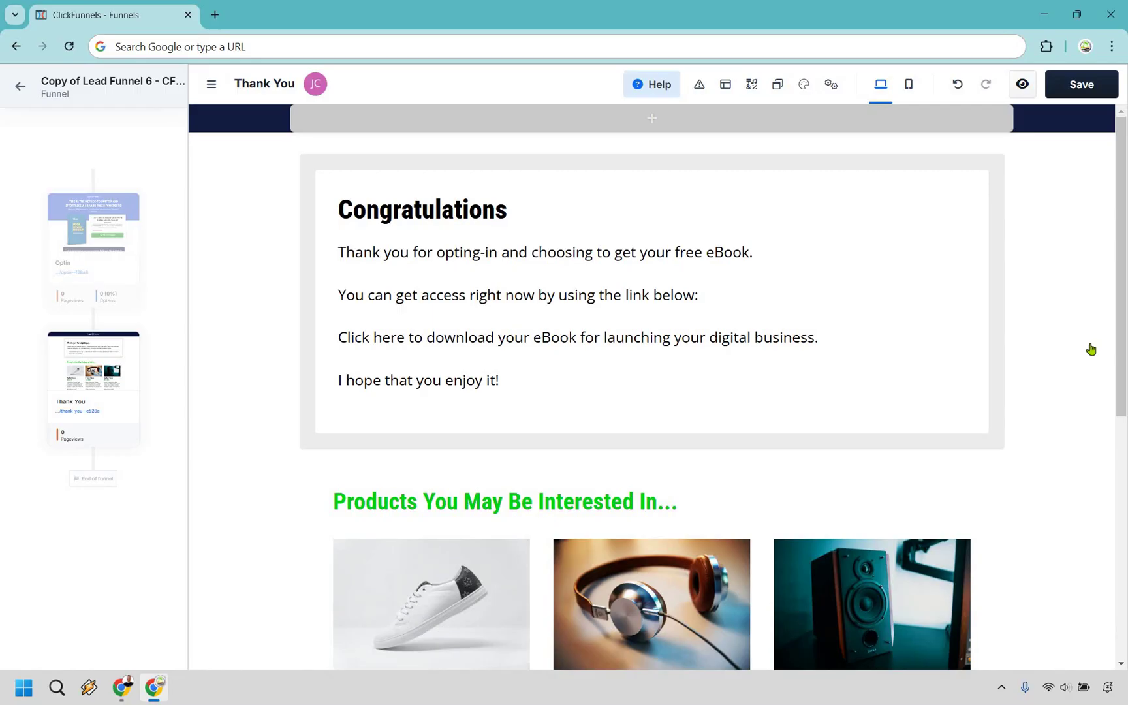
click(1091, 88)
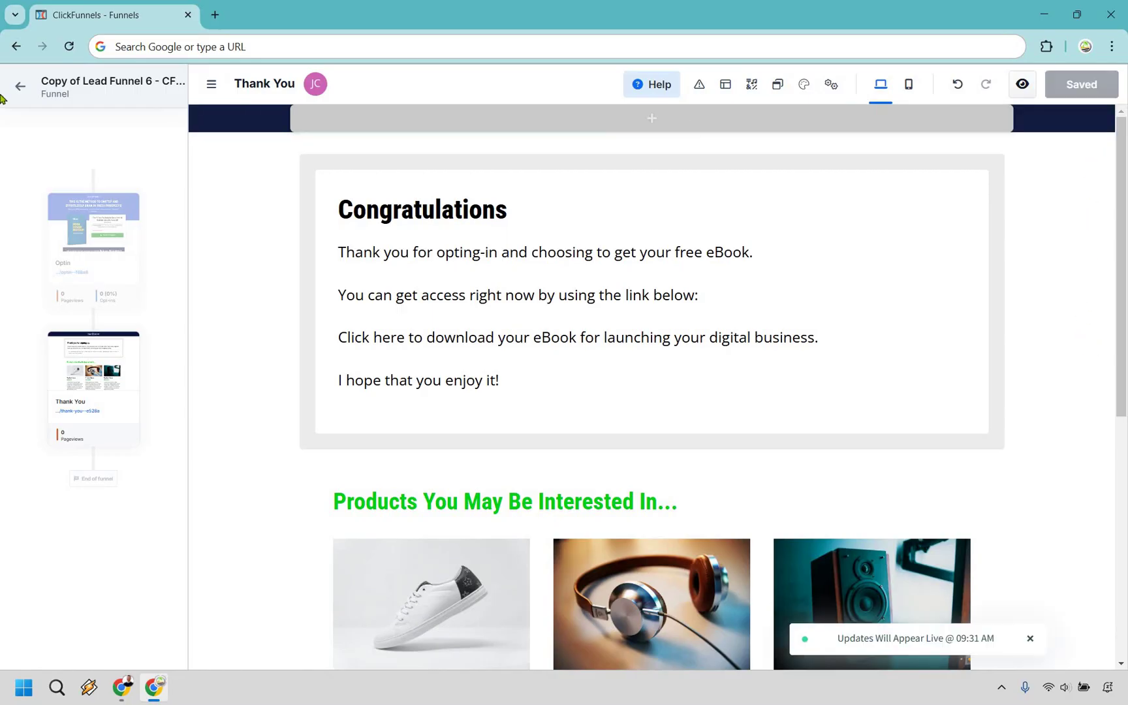
Leave the funnel and open the downloads among the assets in the workspace settings.
click(23, 88)
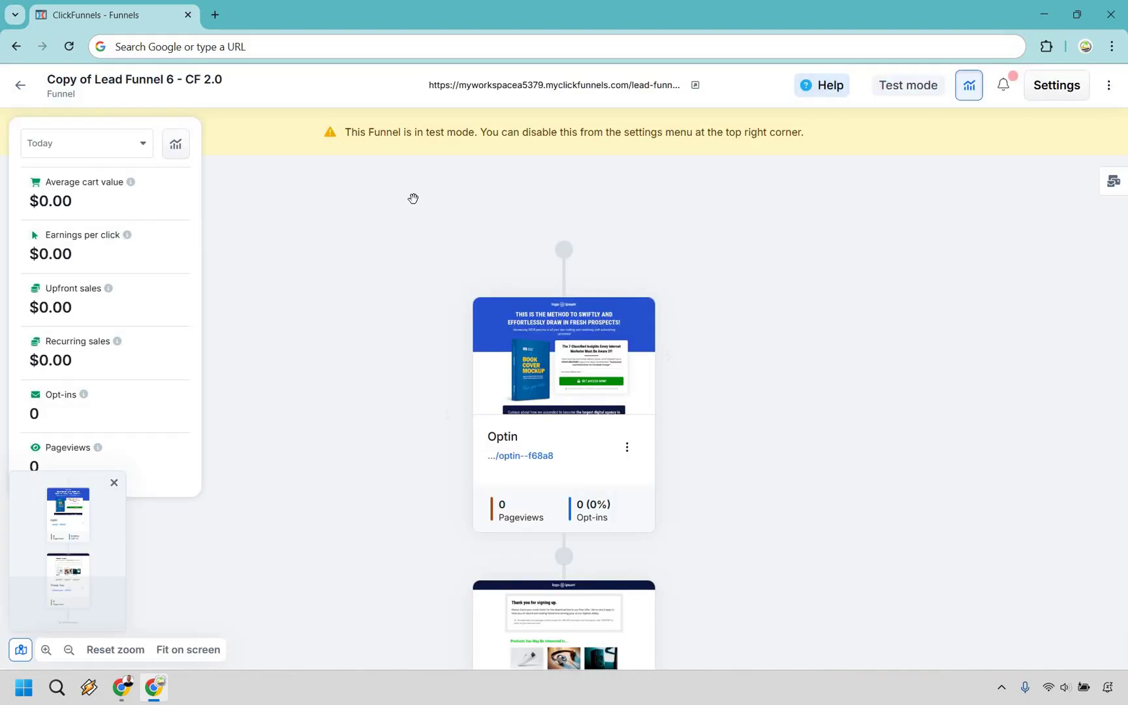
click(23, 88)
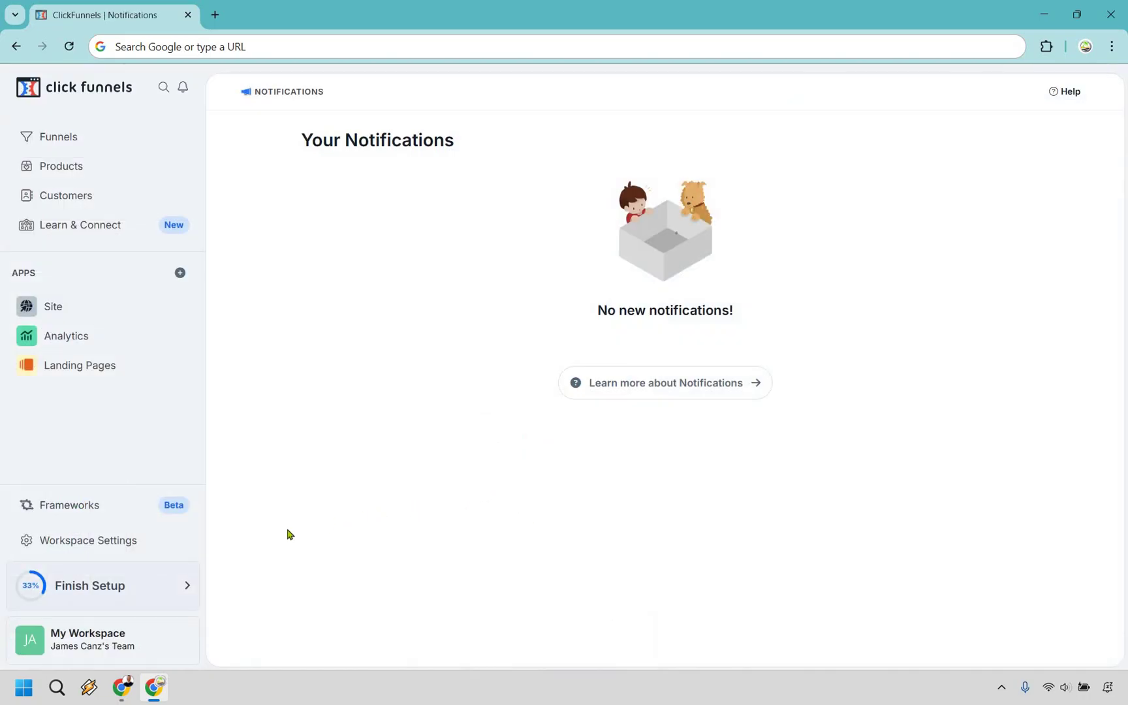
click(112, 546)
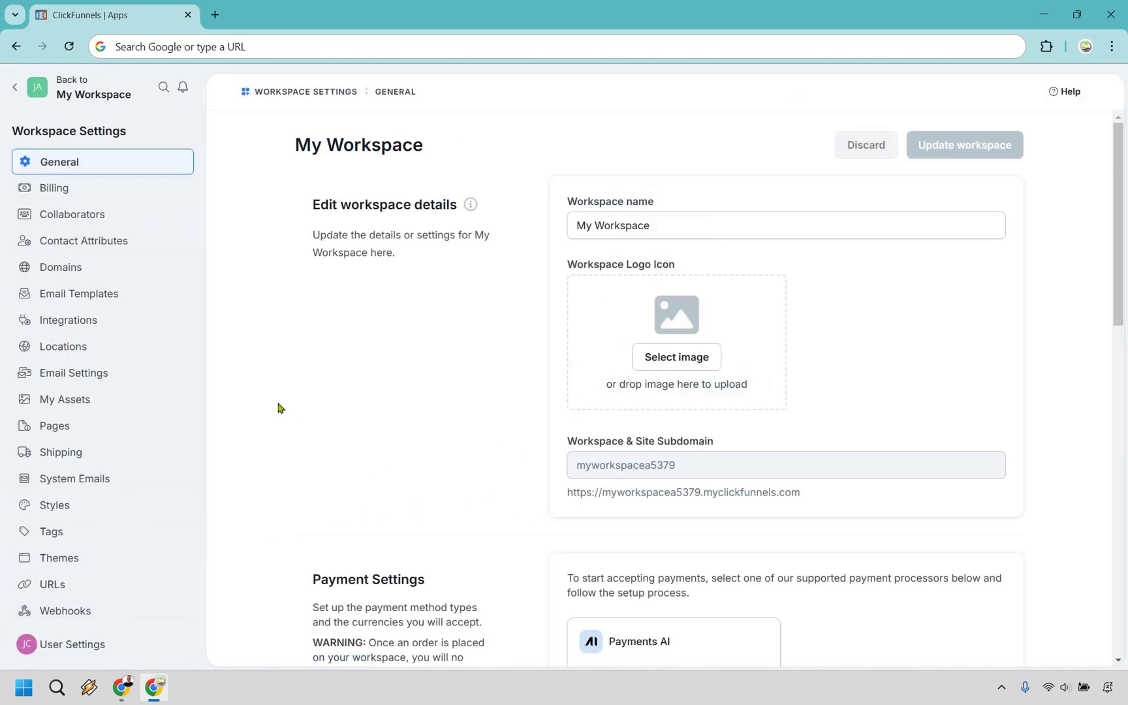
click(103, 401)
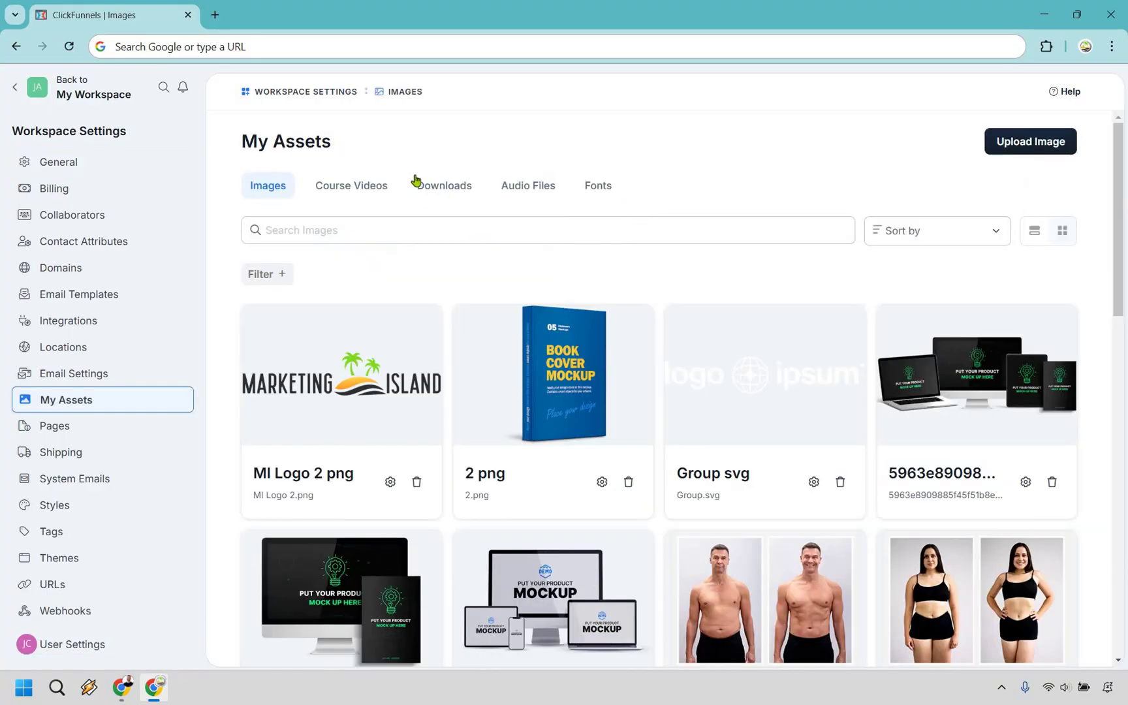
click(445, 186)
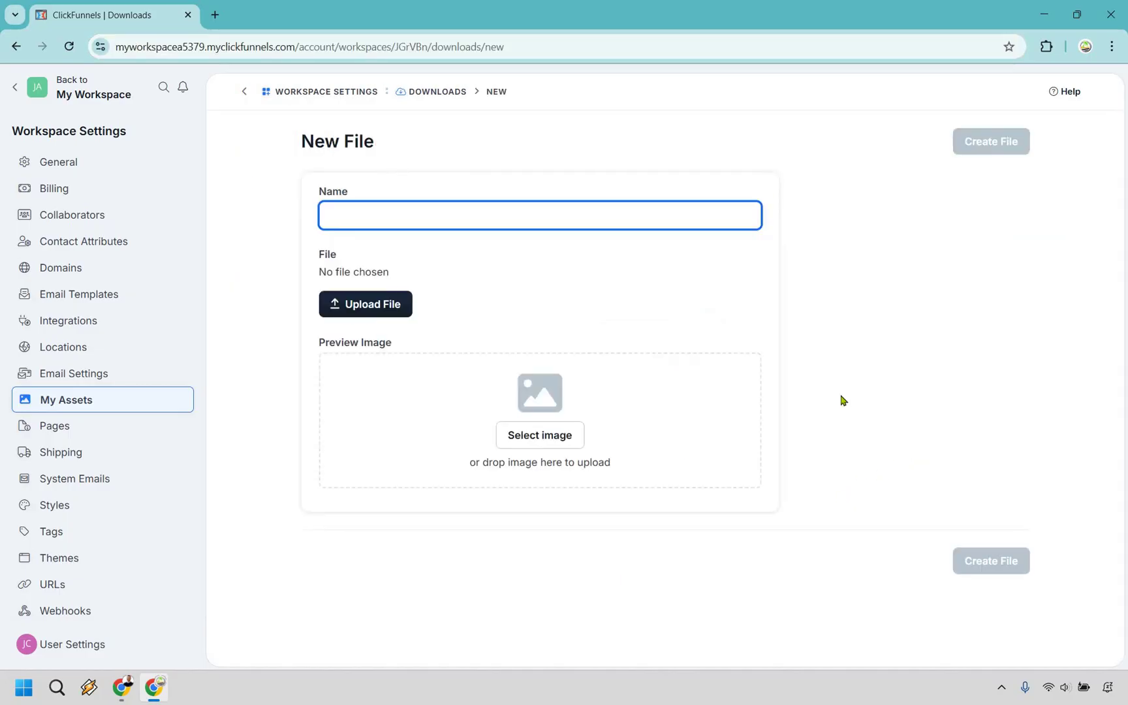
Create a download named "The Digital Business Launch" with the file The Digital Marketing Cheatsheet.pdf.
text(The Digit)
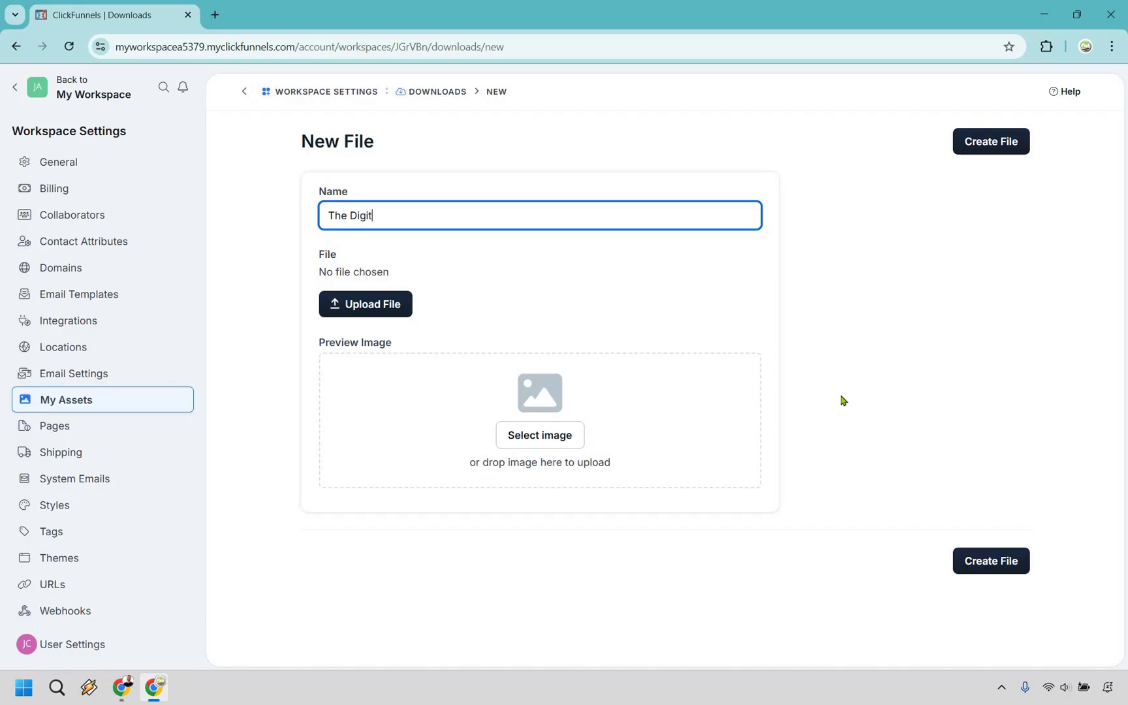
text(al Business Launch)
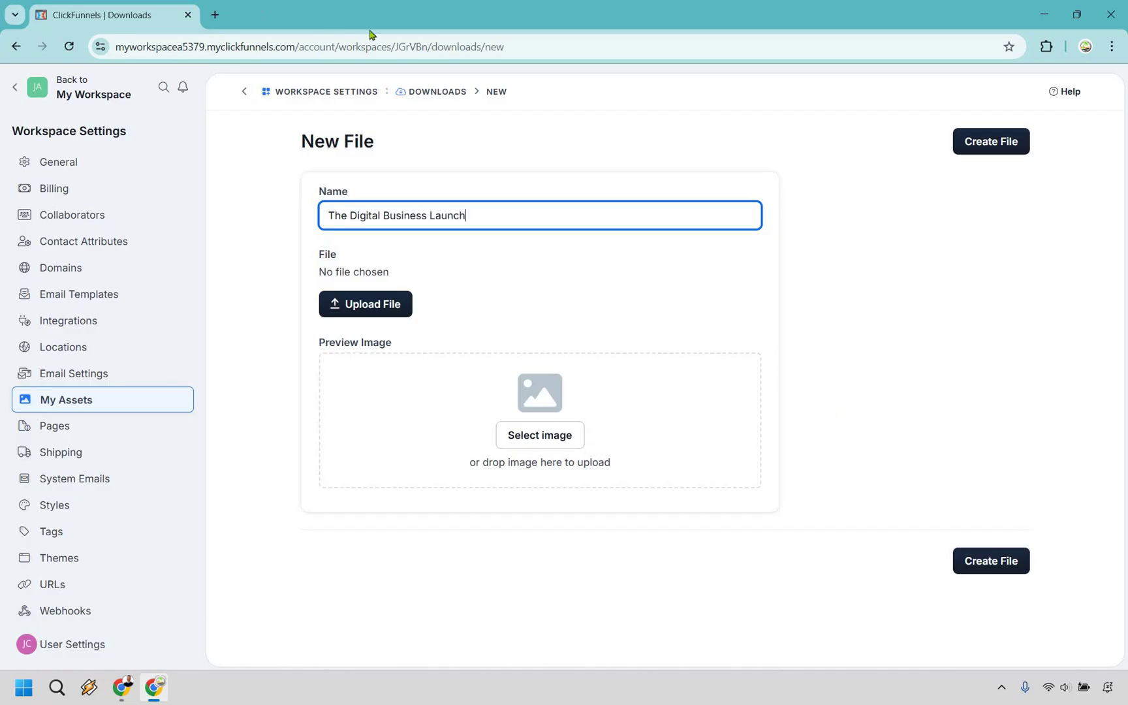
click(432, 42)
key(BackSpace)
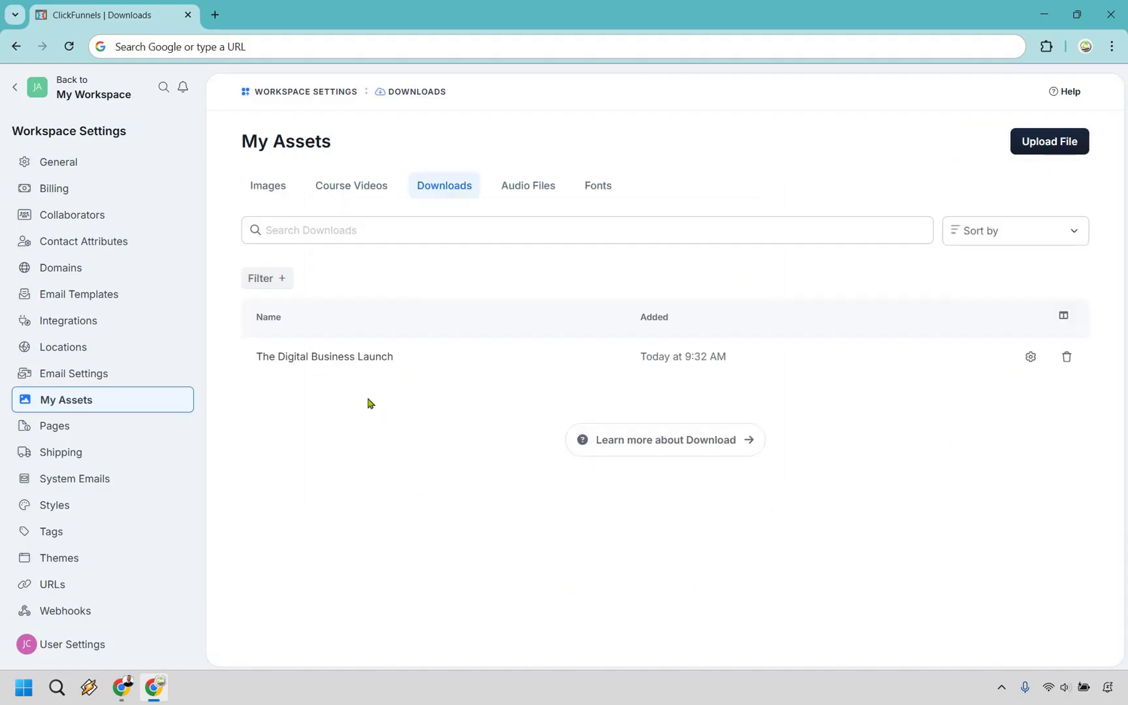
Open the "The Digital Business Launch" download and copy the link address of its PDF file.
click(359, 364)
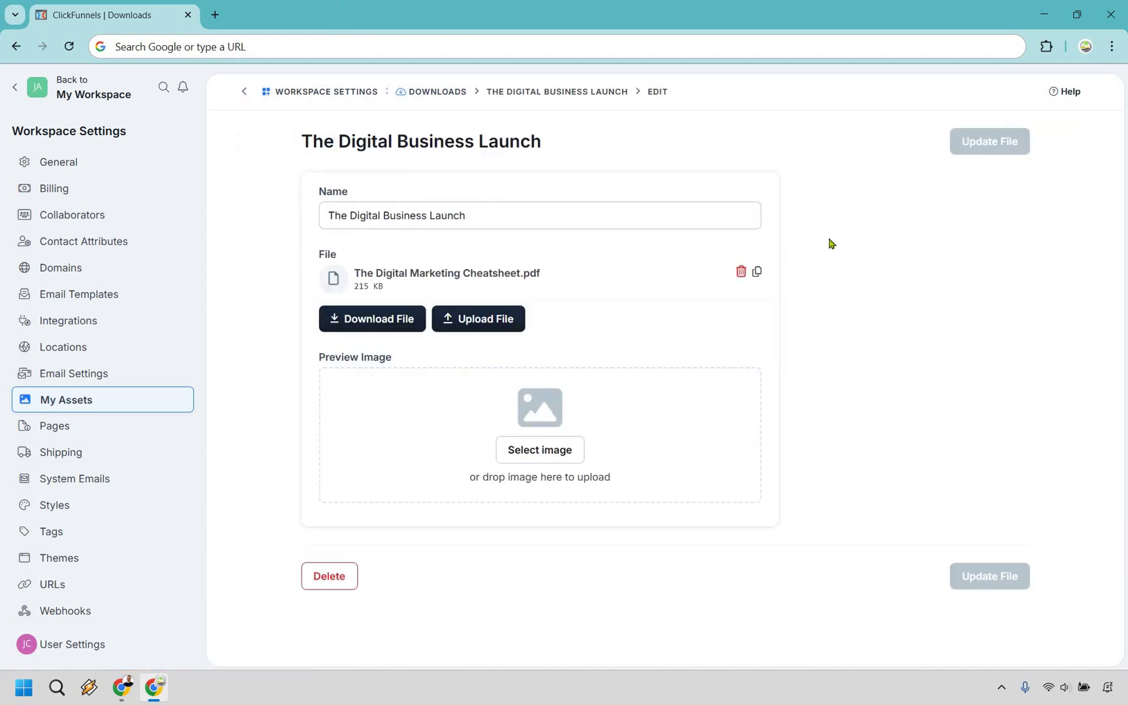
click(349, 319)
right_click(350, 318)
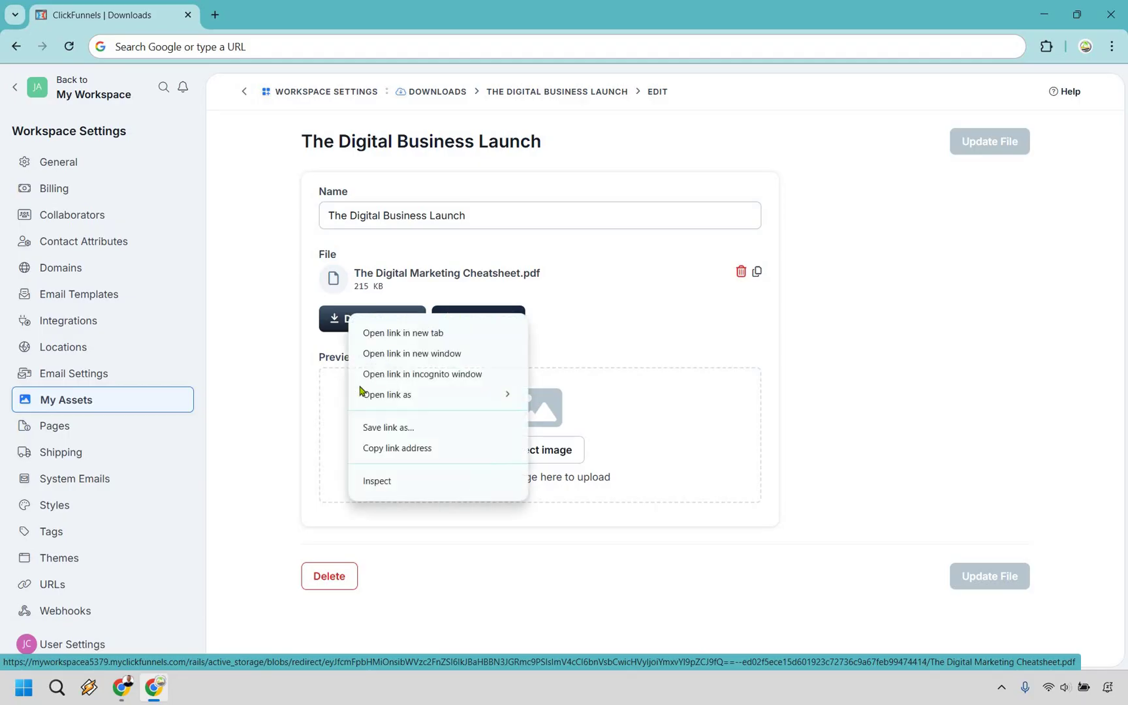
click(380, 449)
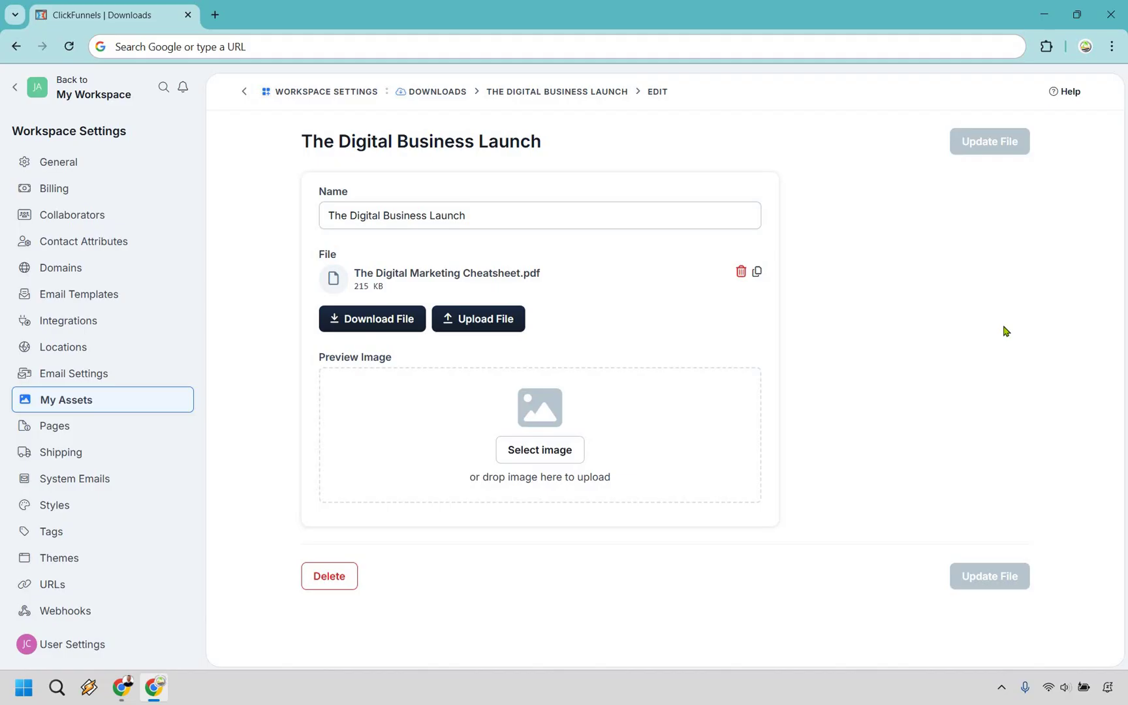
Reopen the funnel's Thank You page and link the "Click here to download your eBook" line to the copied file address, opening in a new tab.
click(13, 90)
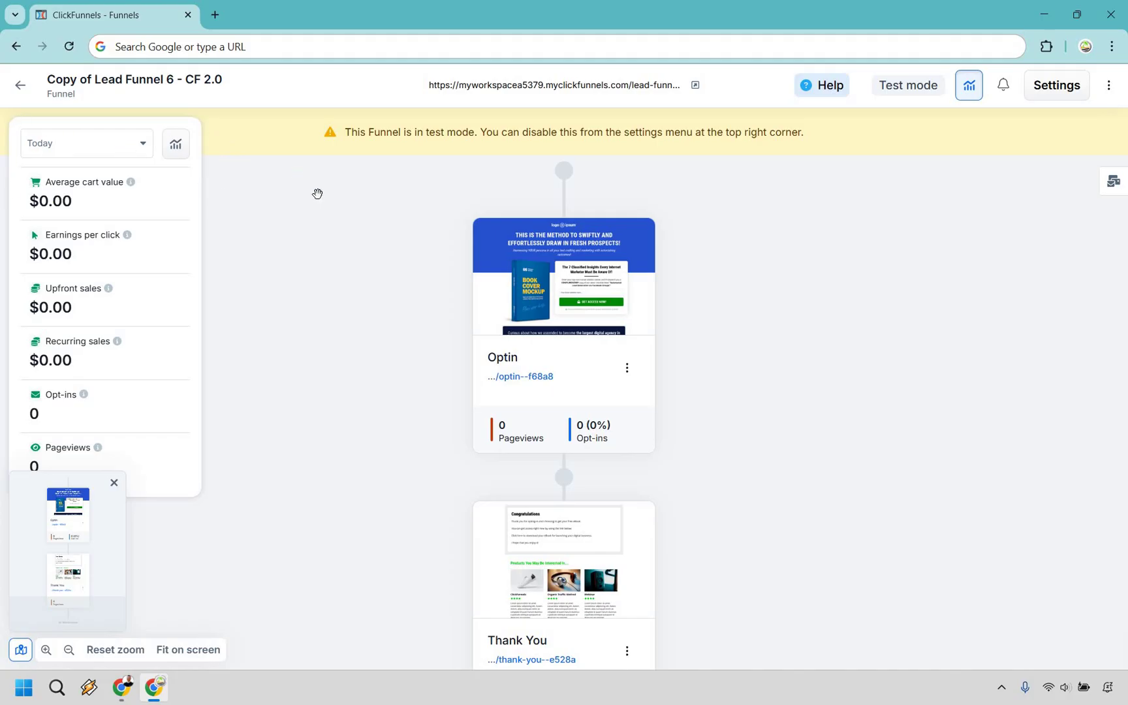
click(551, 542)
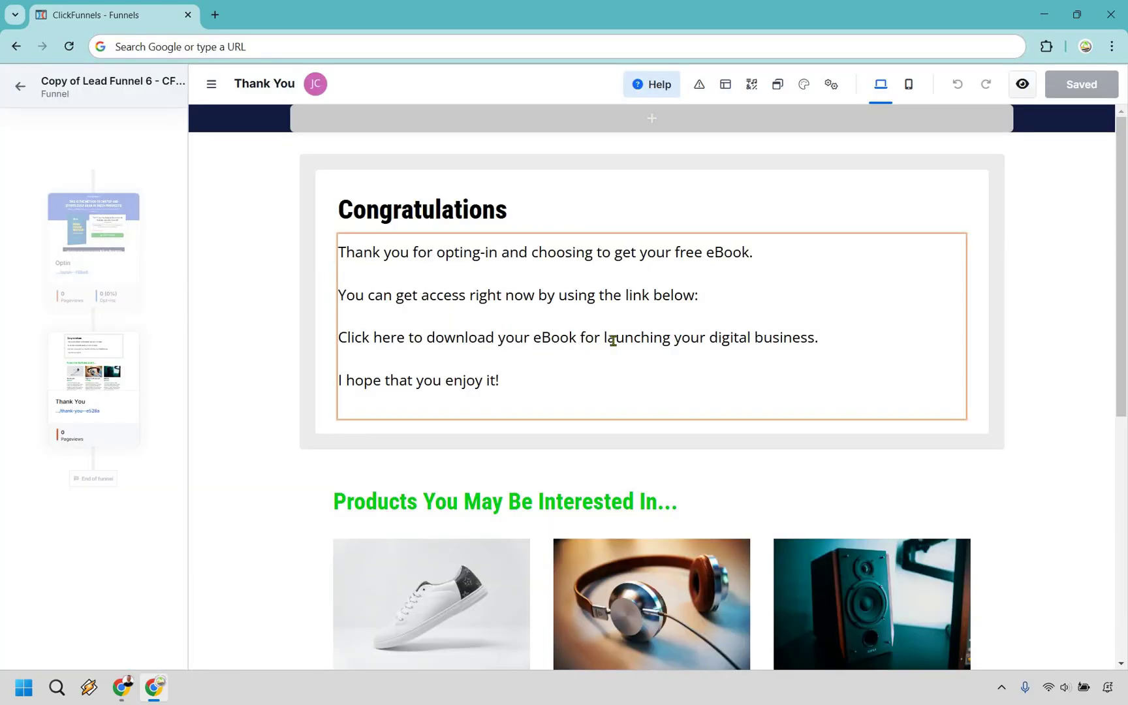
click(614, 340)
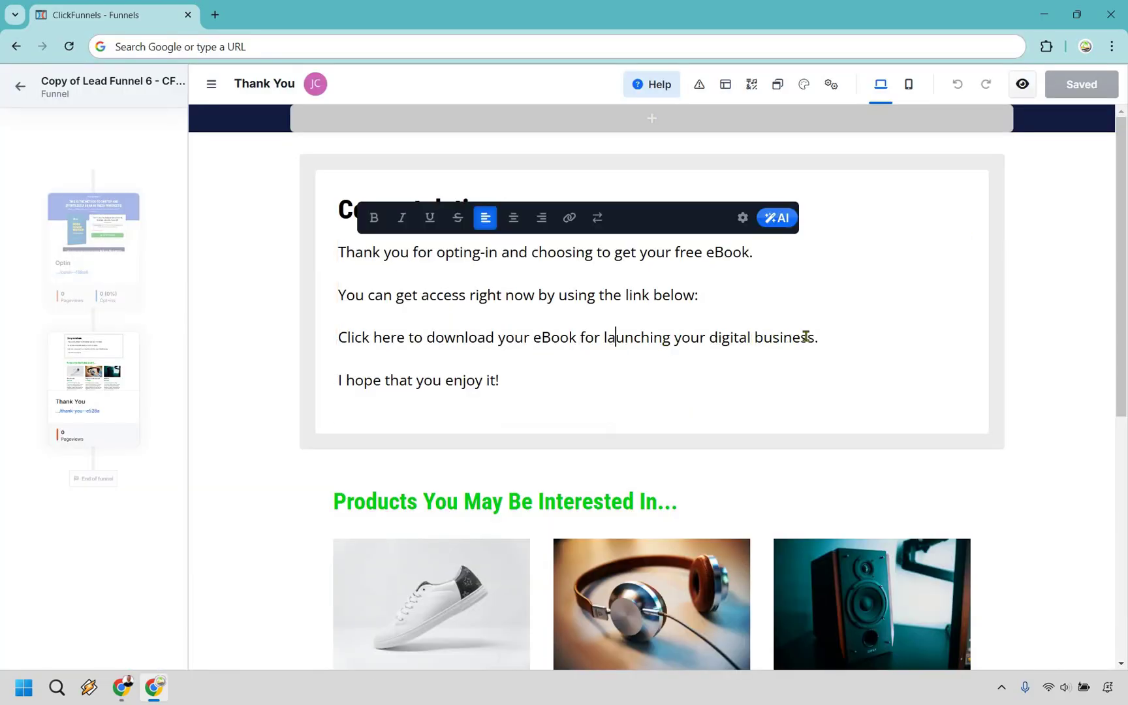
drag(816, 337, 792, 338)
drag(461, 331, 341, 335)
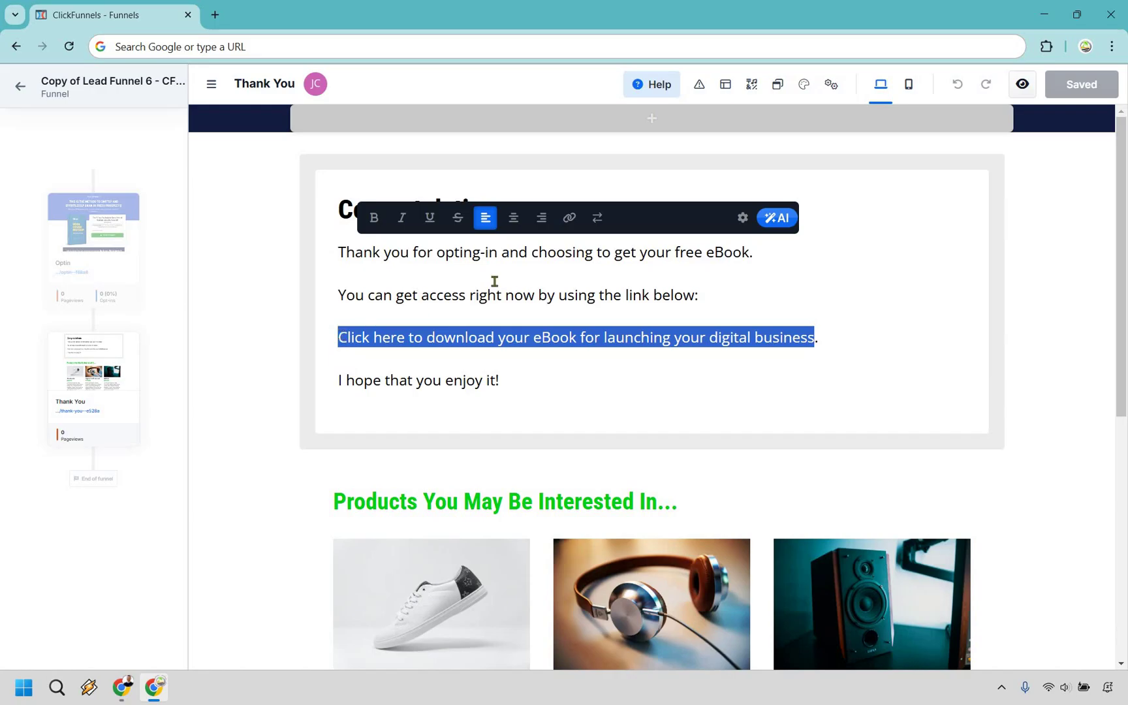
click(568, 219)
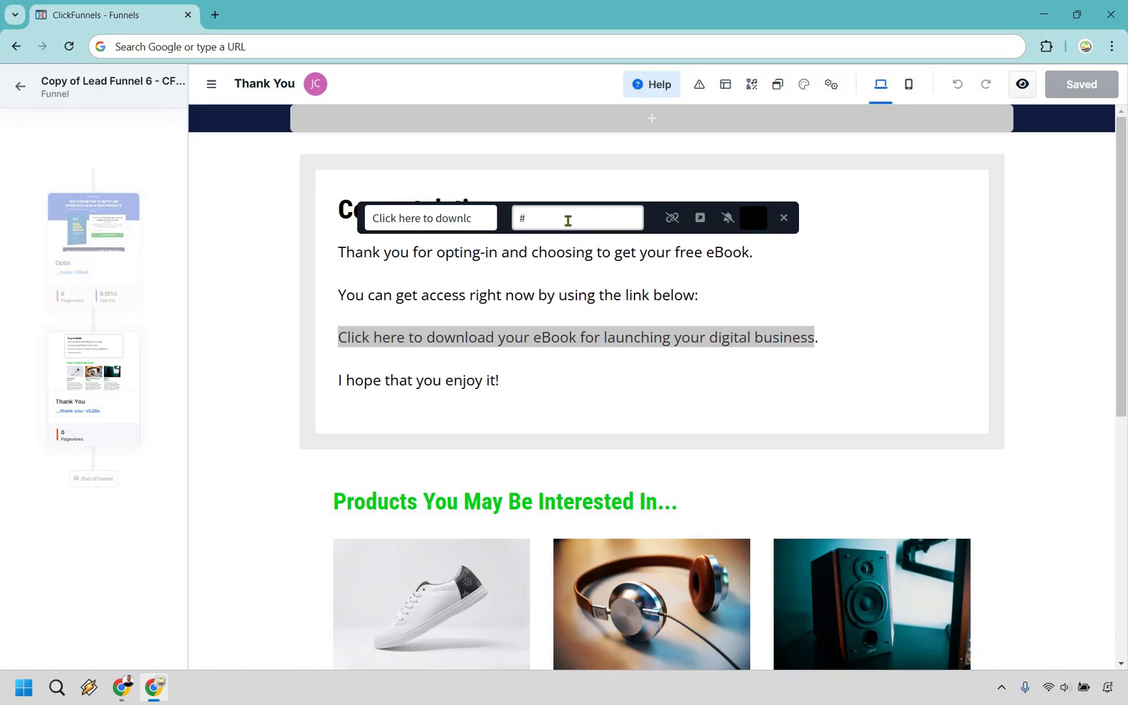
key(BackSpace)
key(ctrl+v)
click(701, 220)
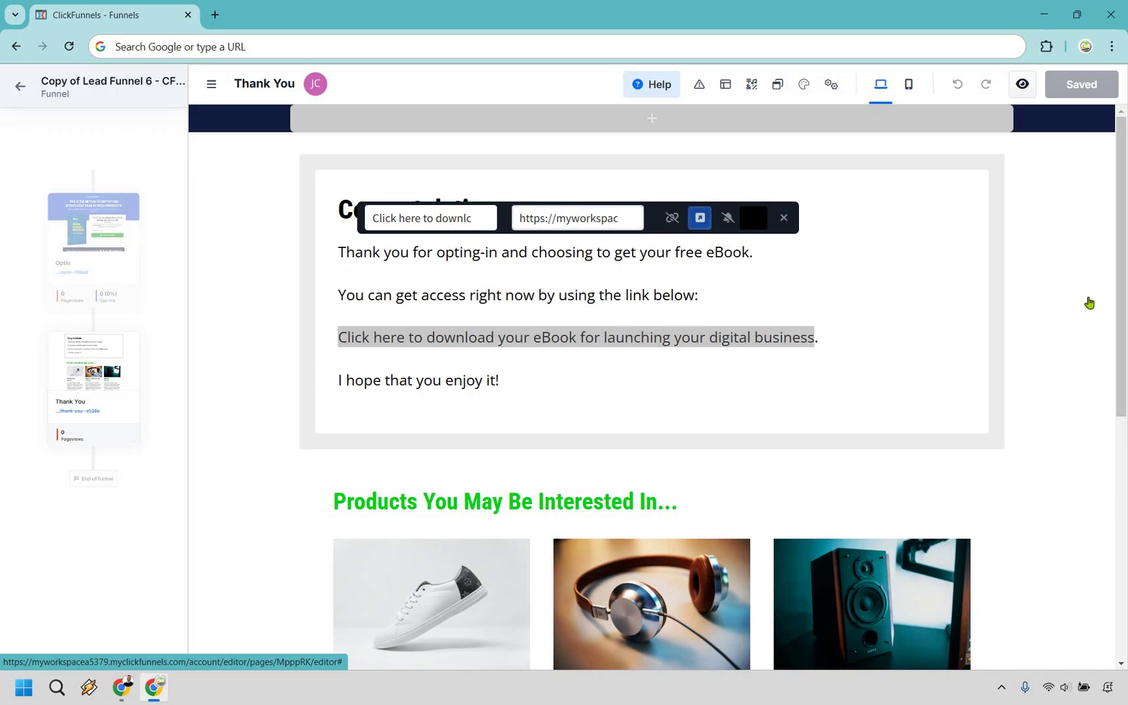
click(1084, 304)
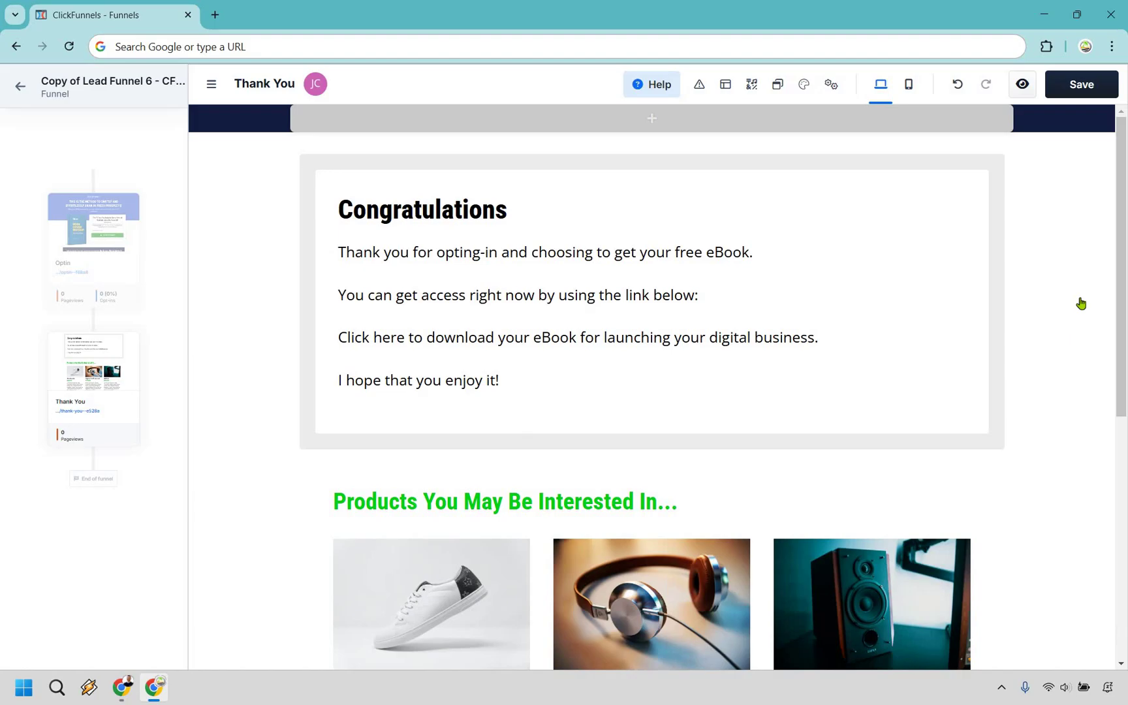
click(479, 358)
click(1112, 284)
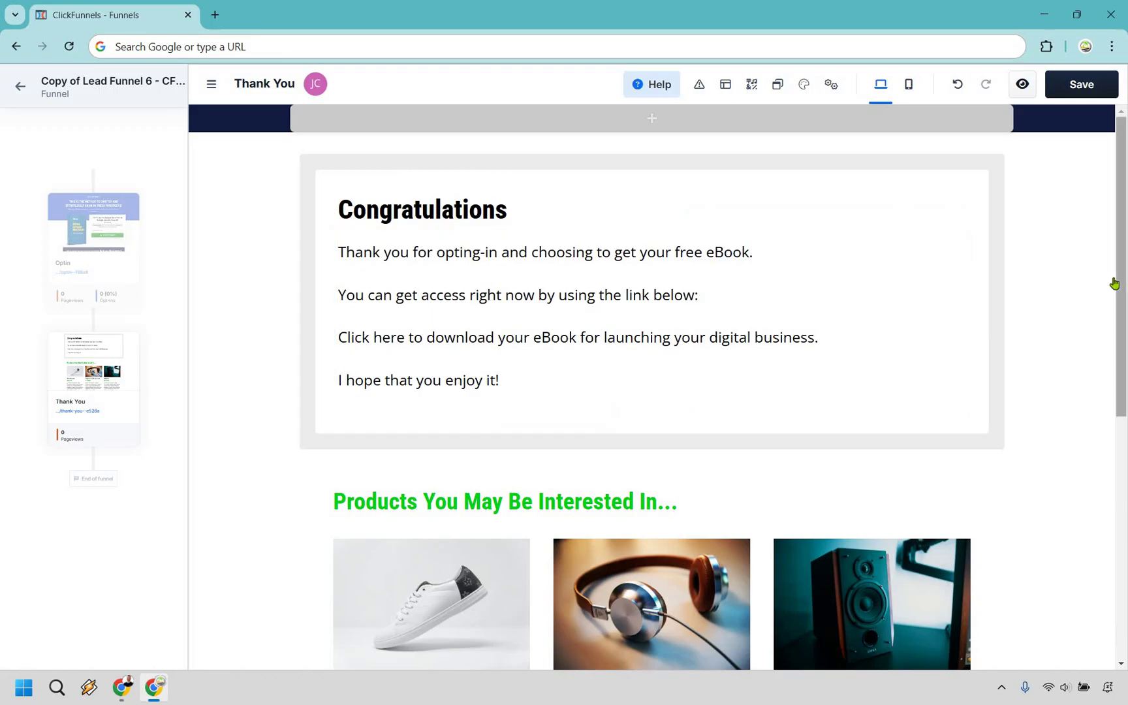
click(886, 282)
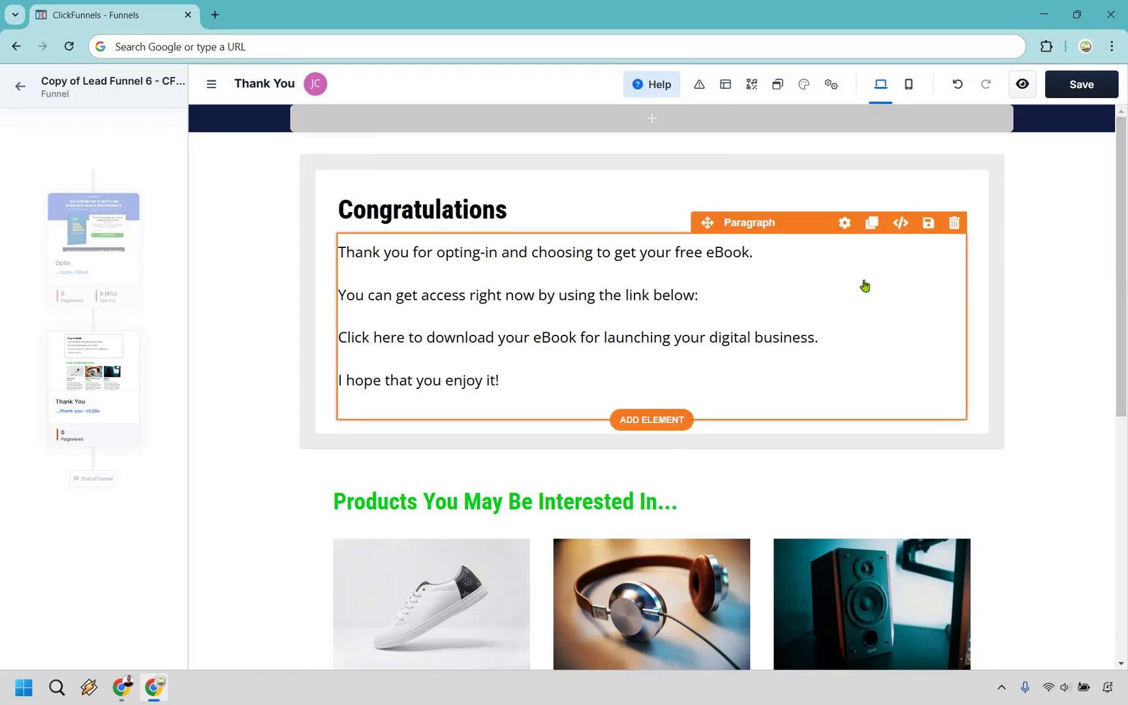
Set the link color of the Thank You page's paragraph to the blue 0145ff.
click(844, 224)
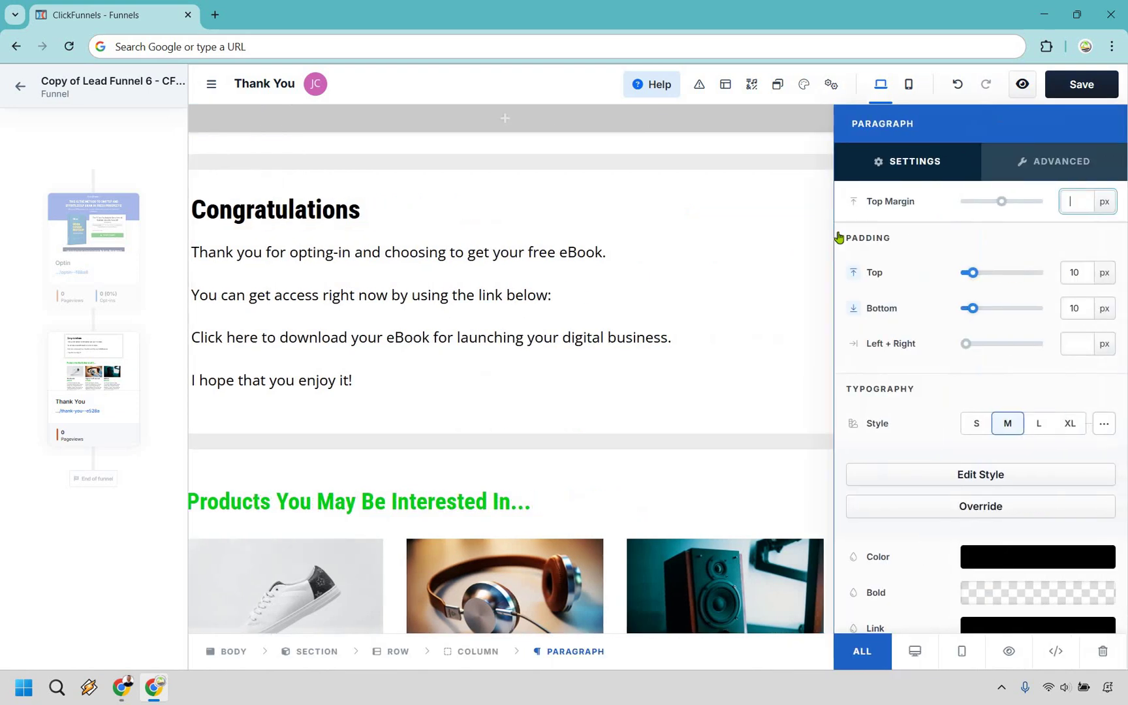
scroll(912, 261, down, 2)
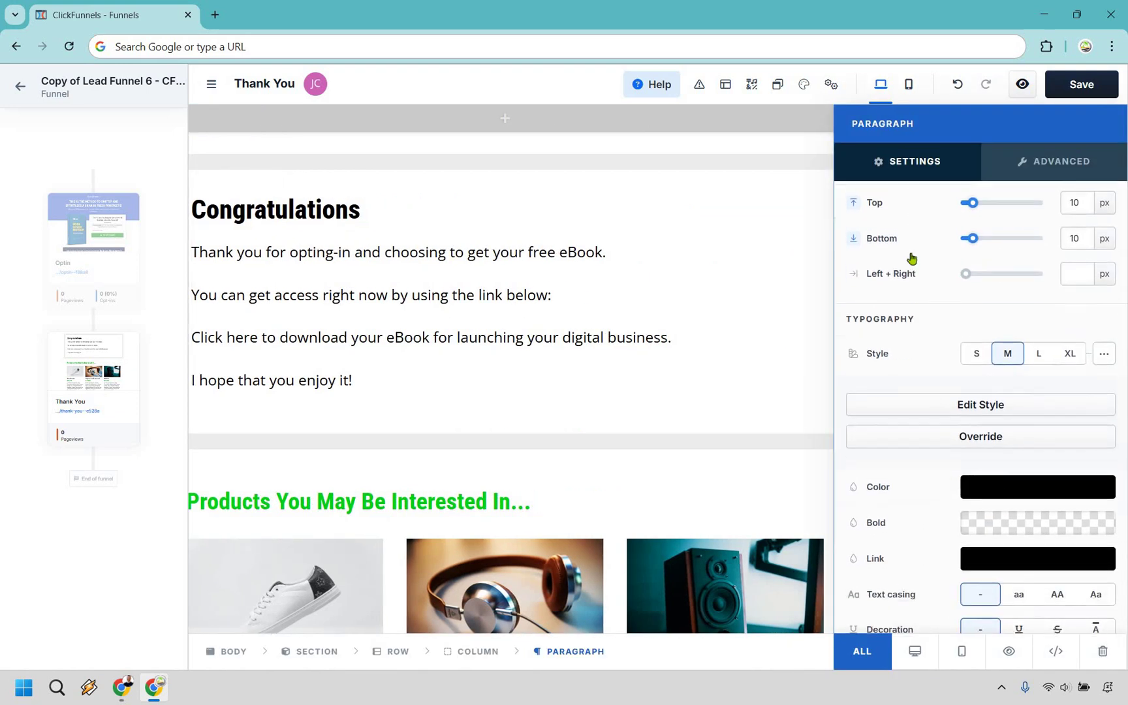
scroll(908, 268, down, 2)
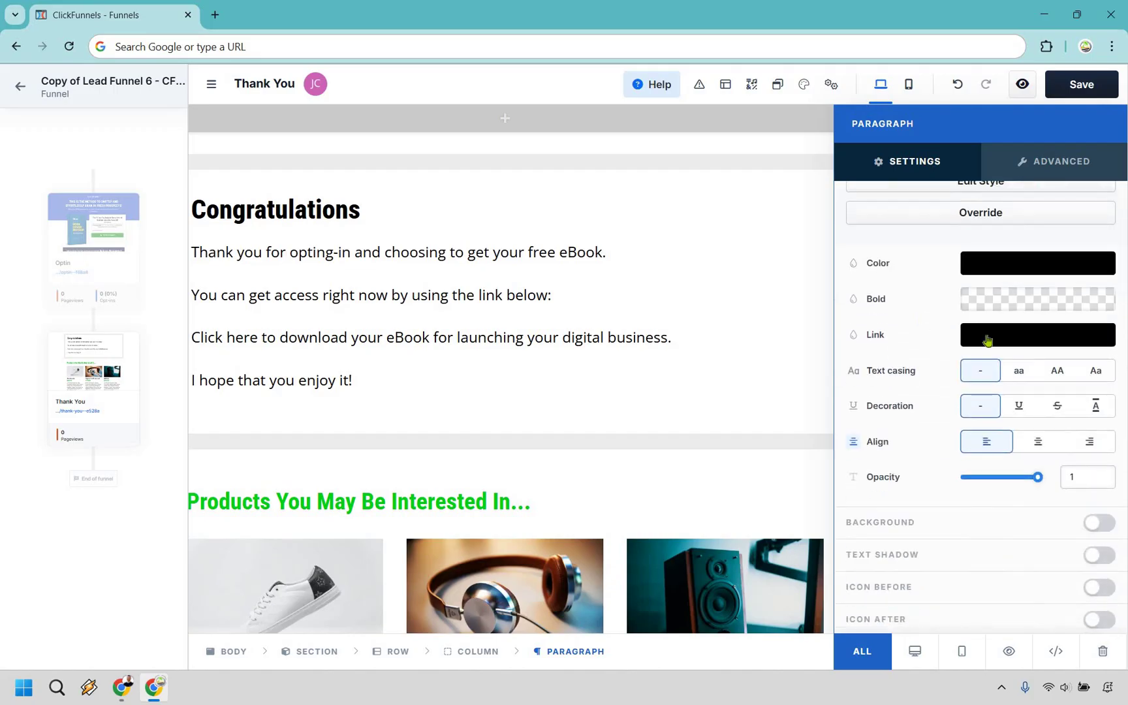
click(1024, 337)
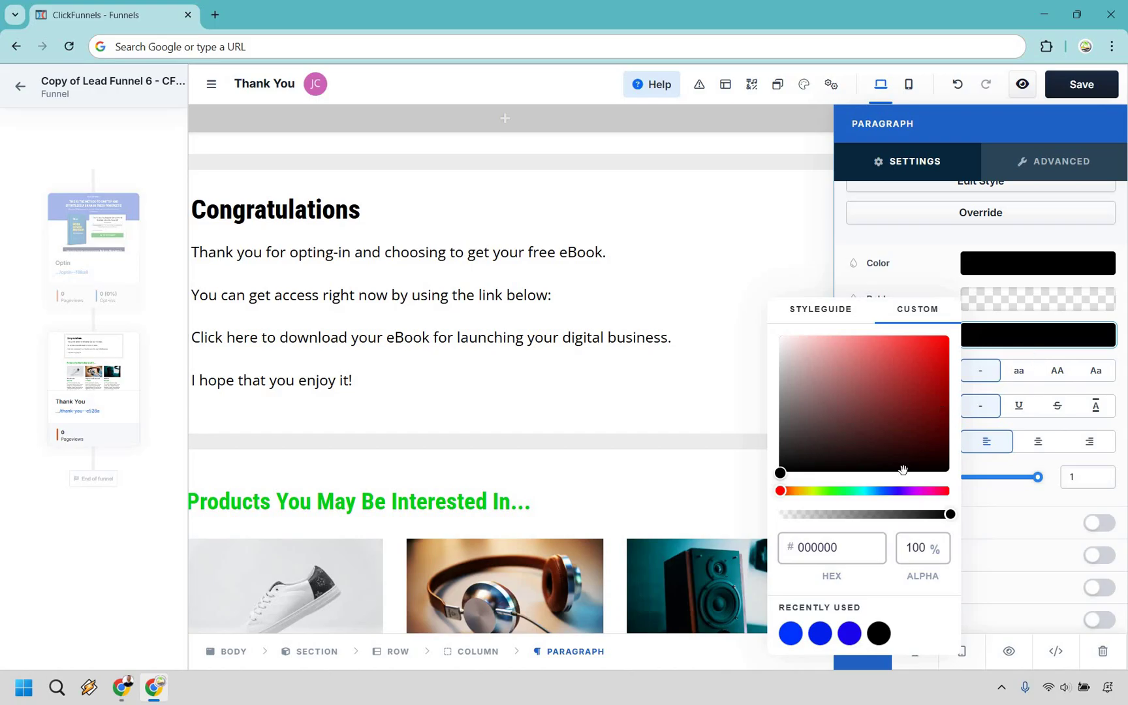
click(885, 491)
click(948, 335)
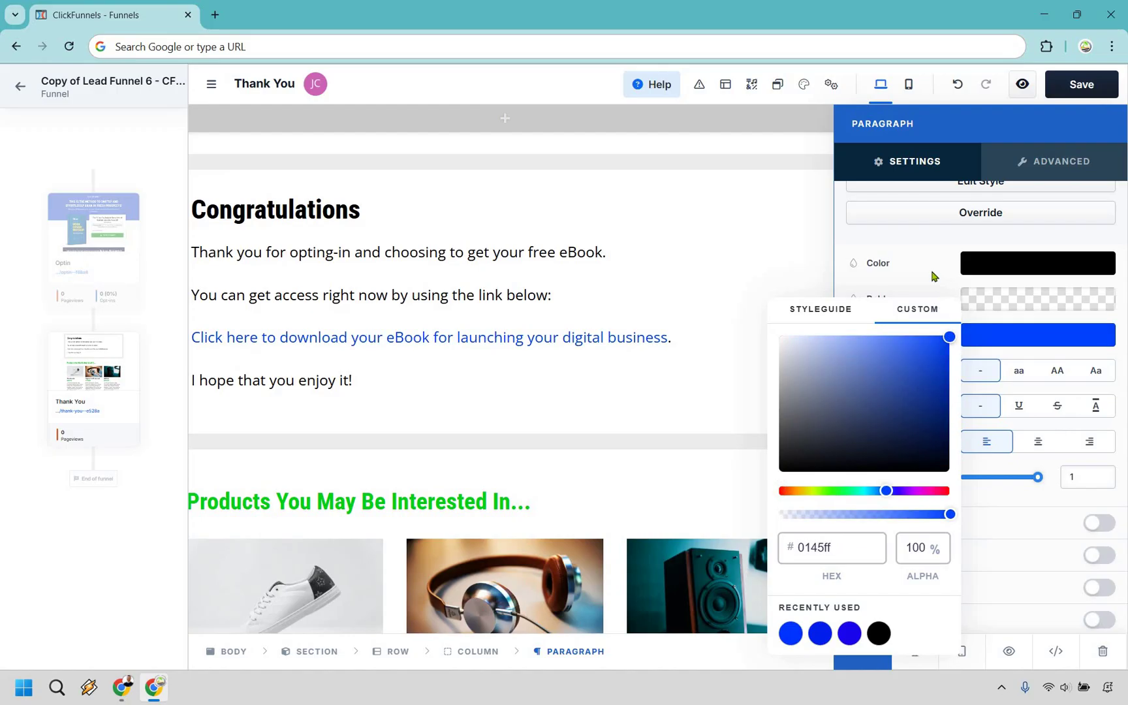
click(930, 247)
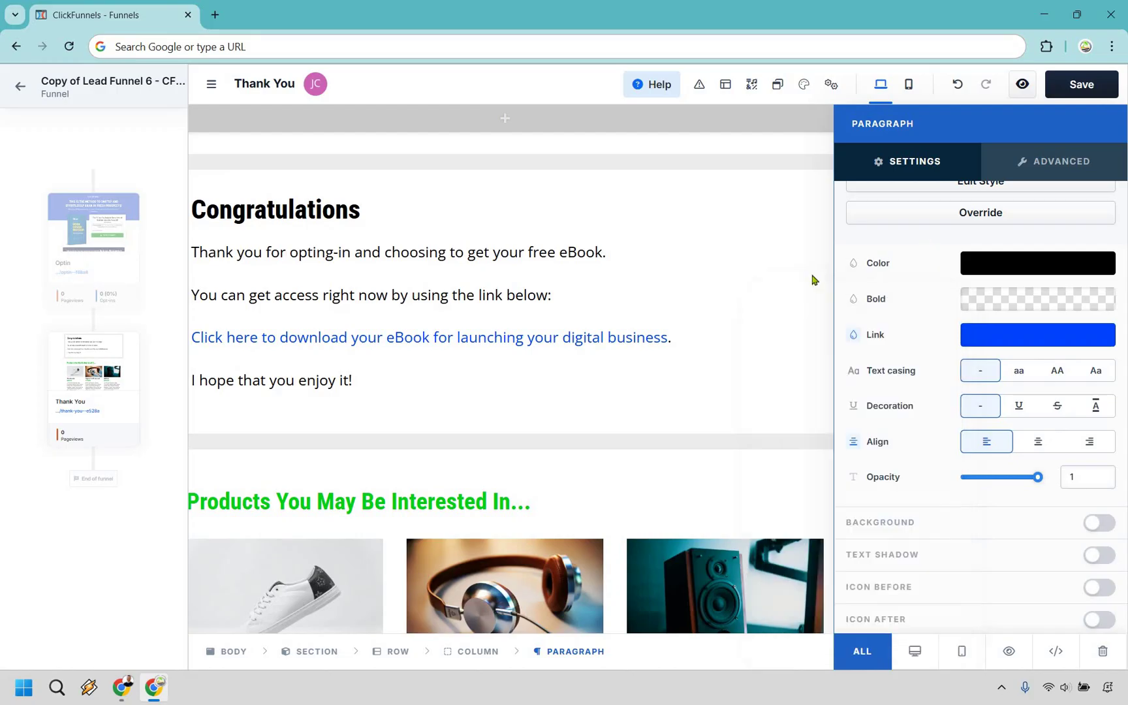
Make the "Click here to download your eBook" link underlined and bold, and save the Thank You page.
drag(818, 339, 346, 338)
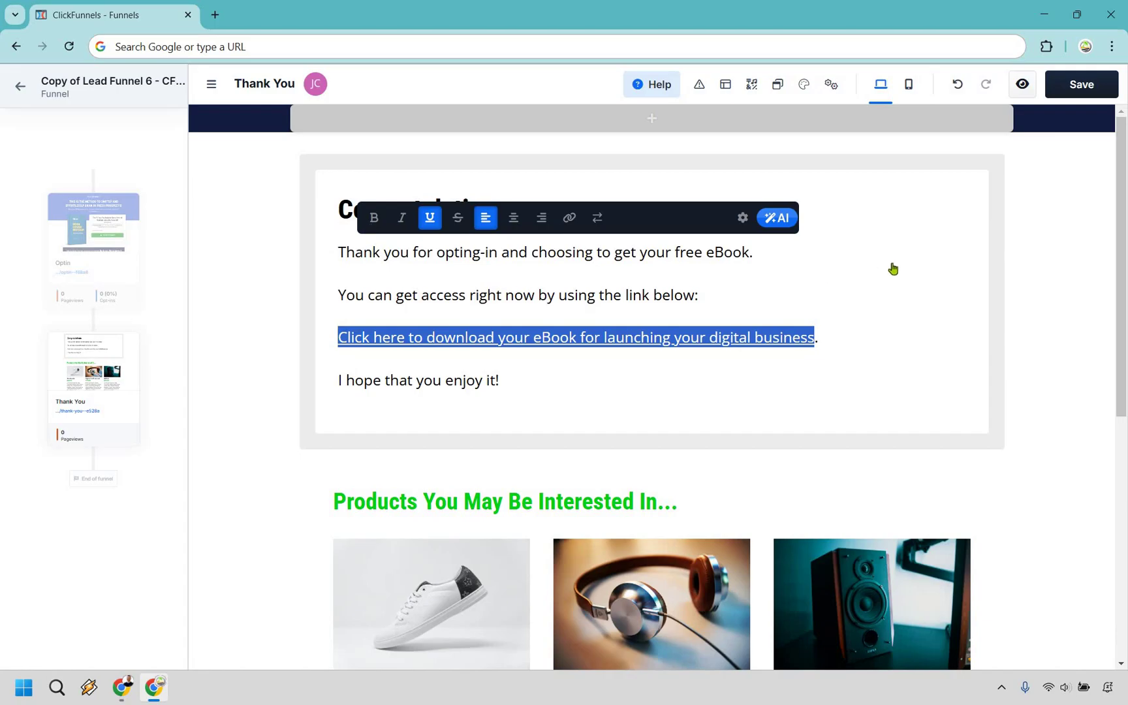
key(ctrl+b)
click(1090, 297)
click(1091, 297)
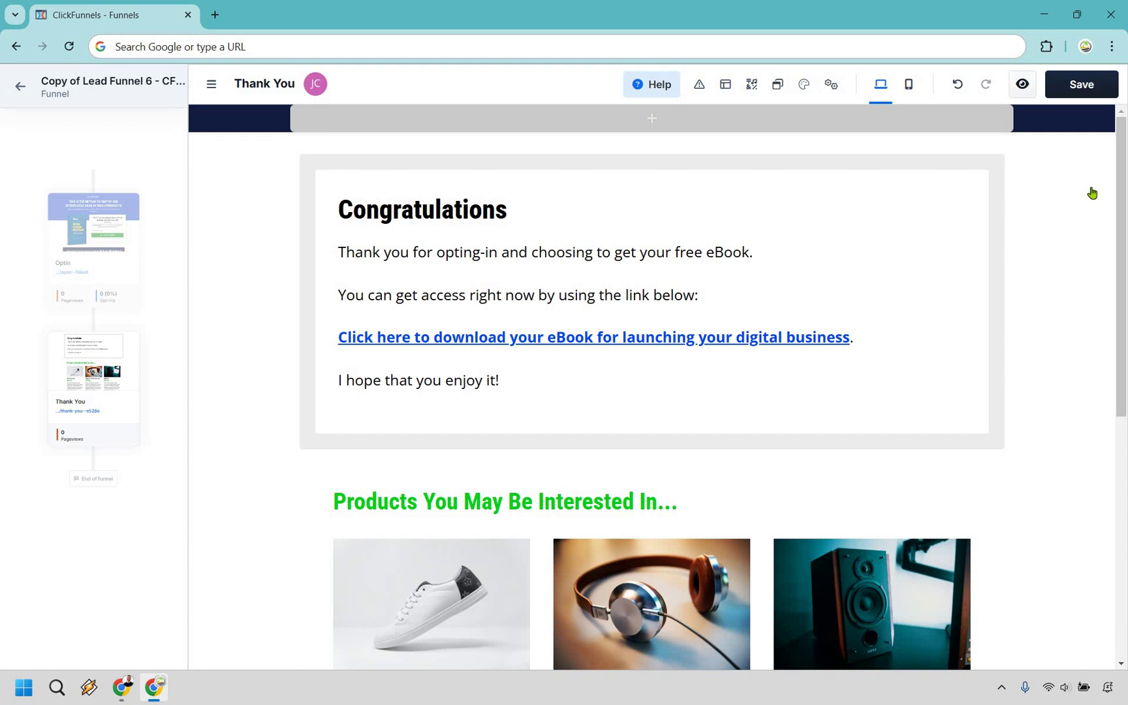
scroll(361, 300, down, 3)
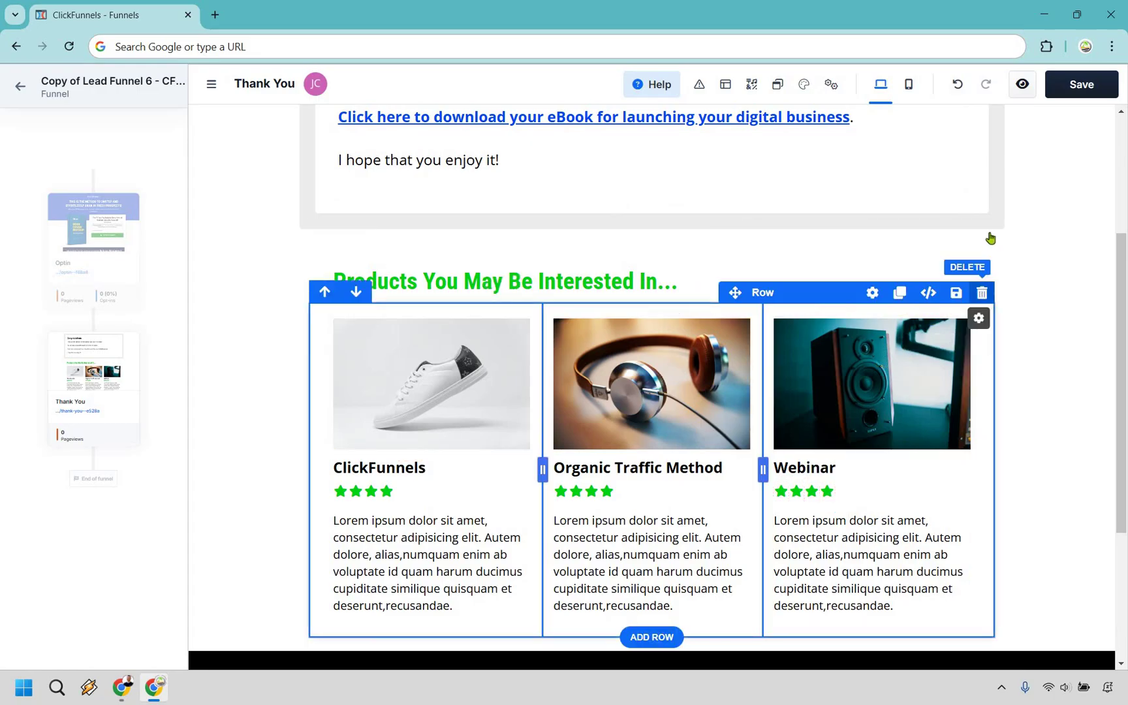
click(1082, 87)
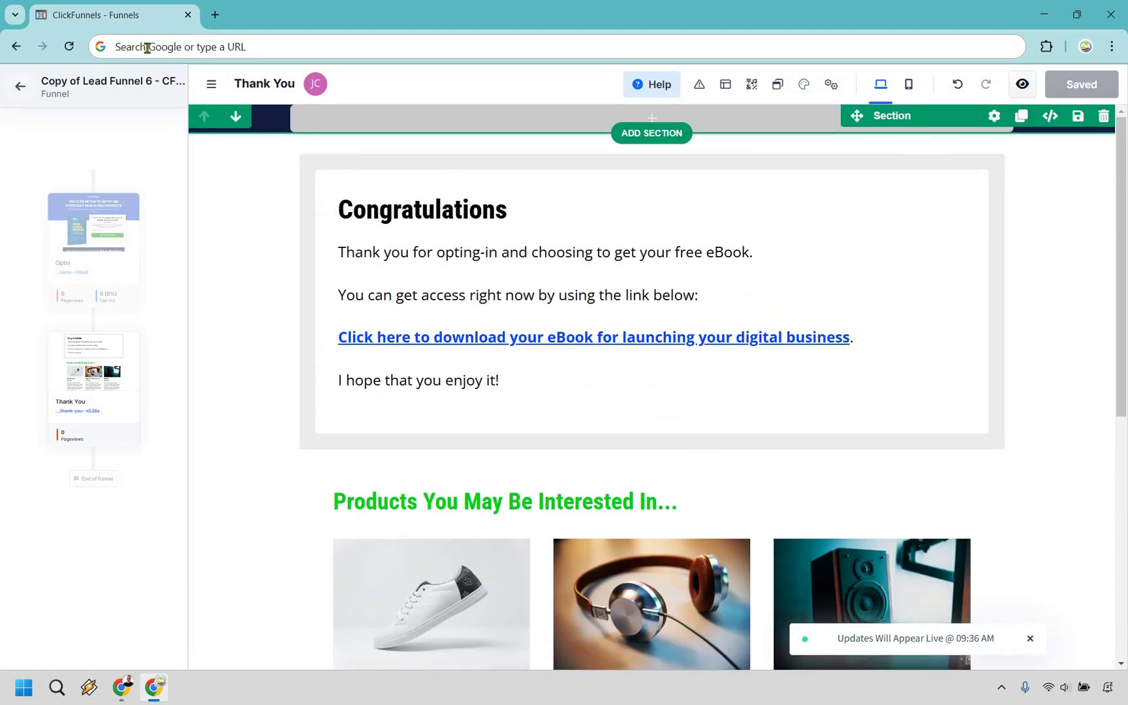
Update the funnel's settings with the name Lead Funnel, path free-gift, Test Mode set to No and the 'Powered by ClickFunnels' badge hidden.
key(alt+Left)
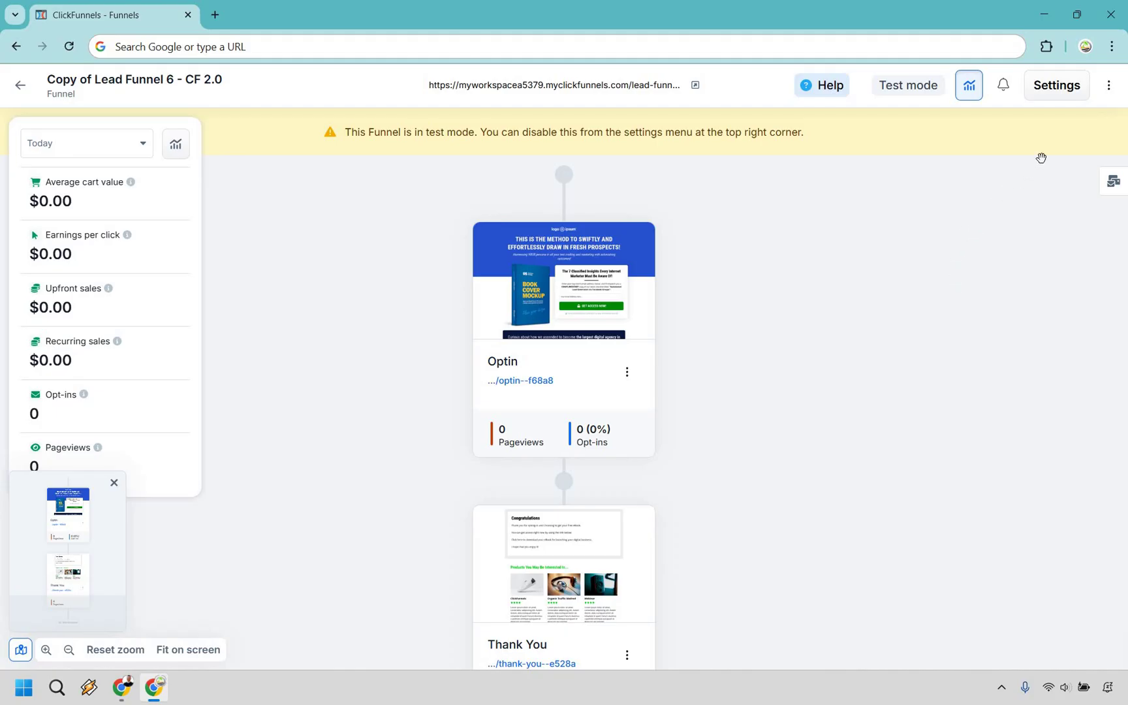
click(1056, 85)
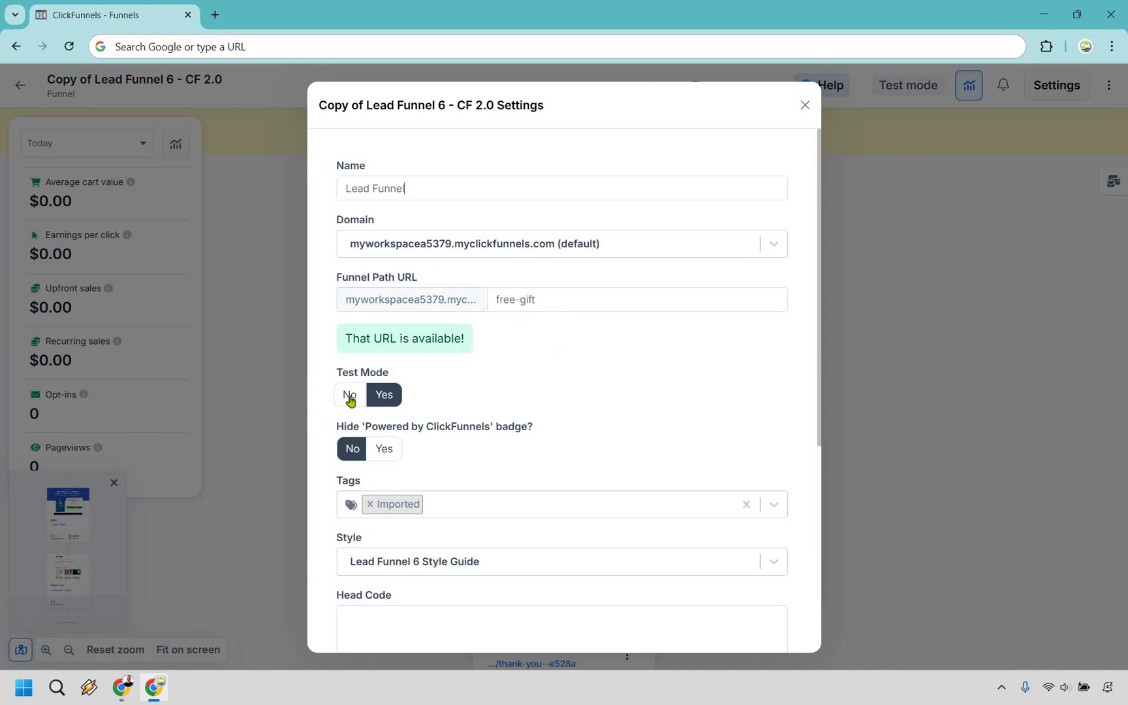
click(350, 399)
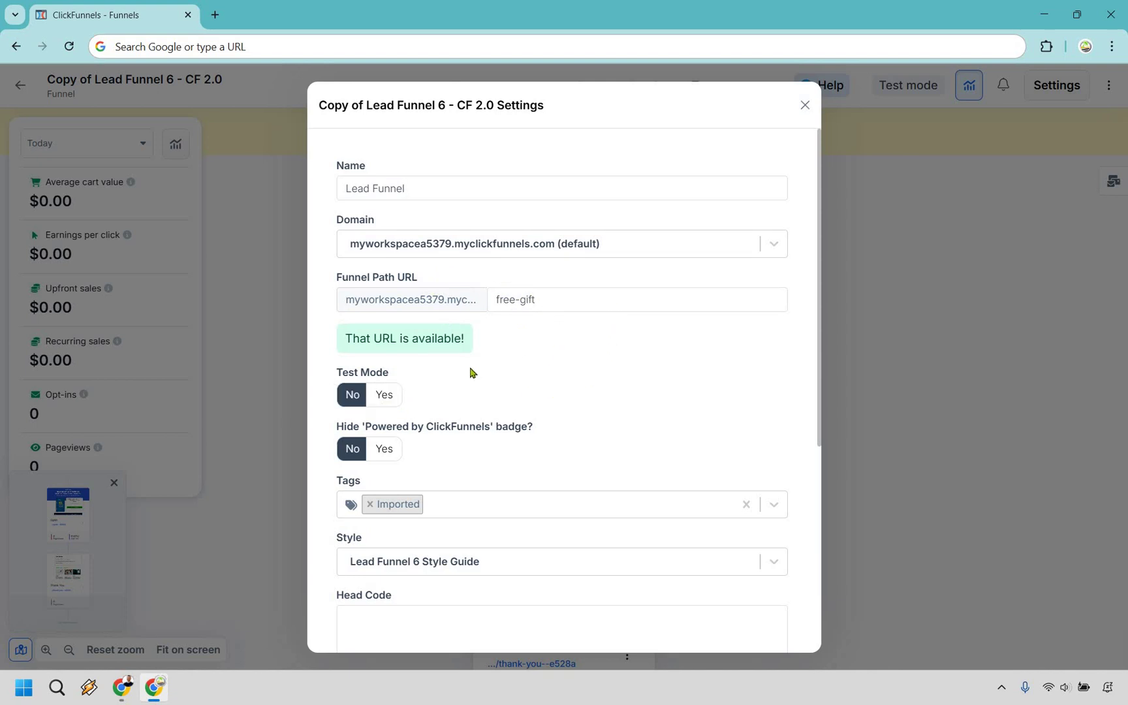
scroll(470, 374, down, 1)
click(389, 377)
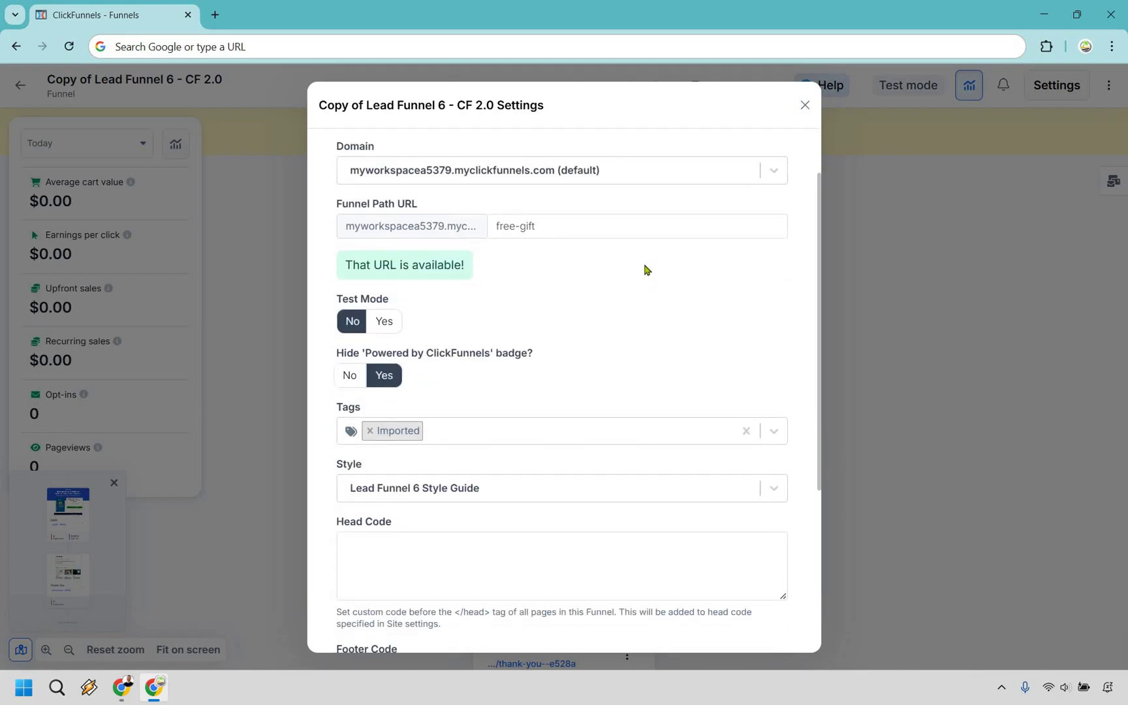
scroll(653, 287, down, 4)
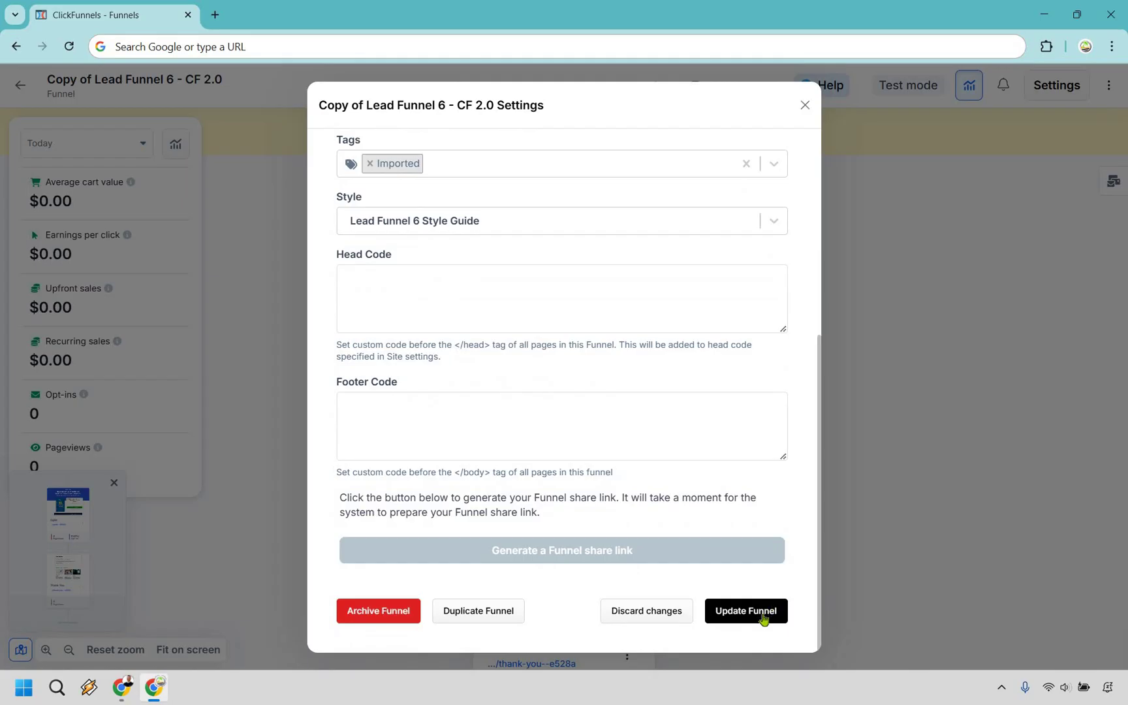
scroll(736, 333, up, 4)
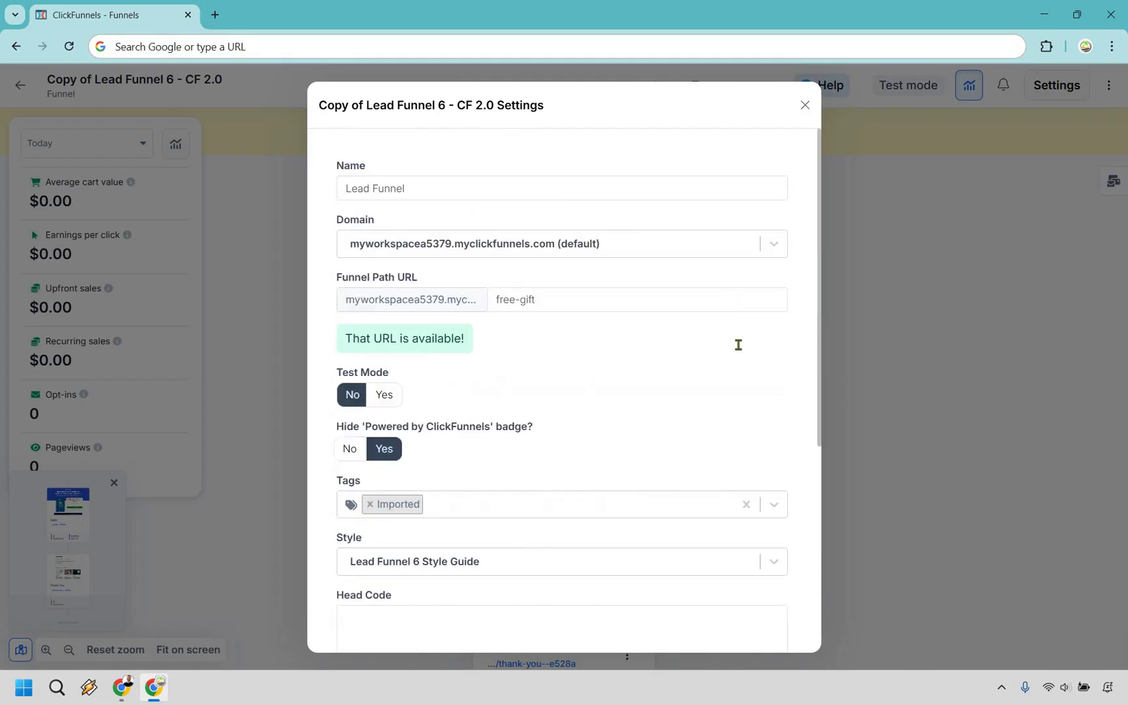
scroll(781, 642, down, 4)
click(772, 610)
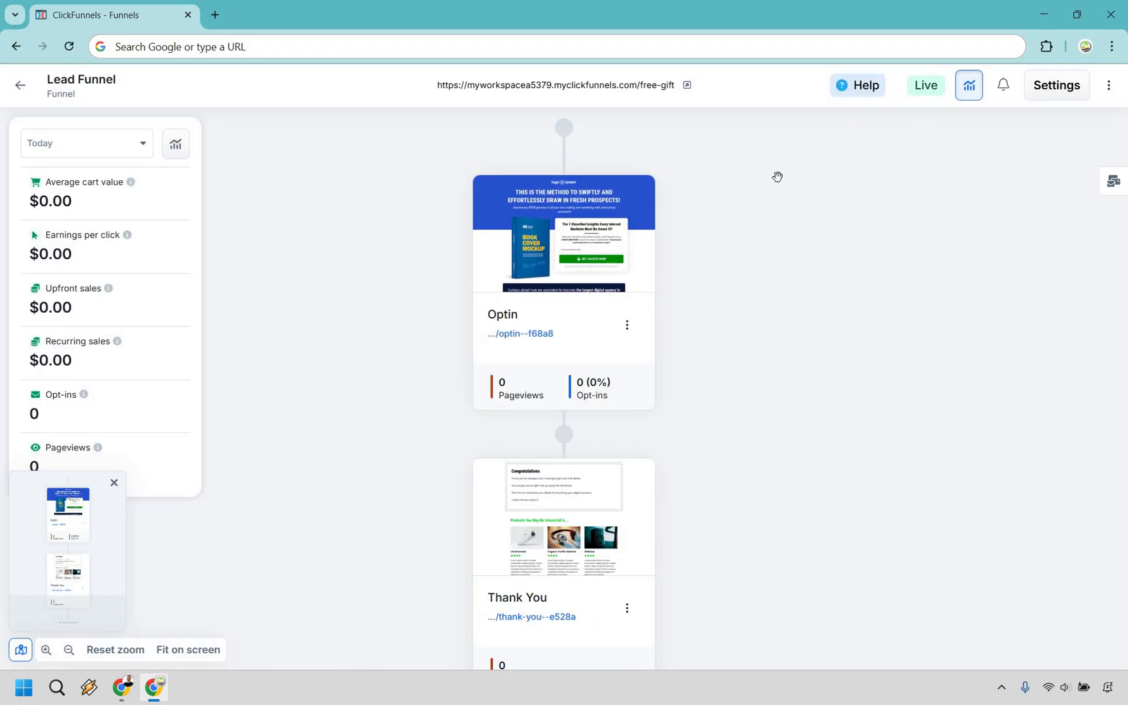
Test the live funnel by submitting the opt-in form with an email address and opening the eBook download link on the Thank You page.
click(687, 85)
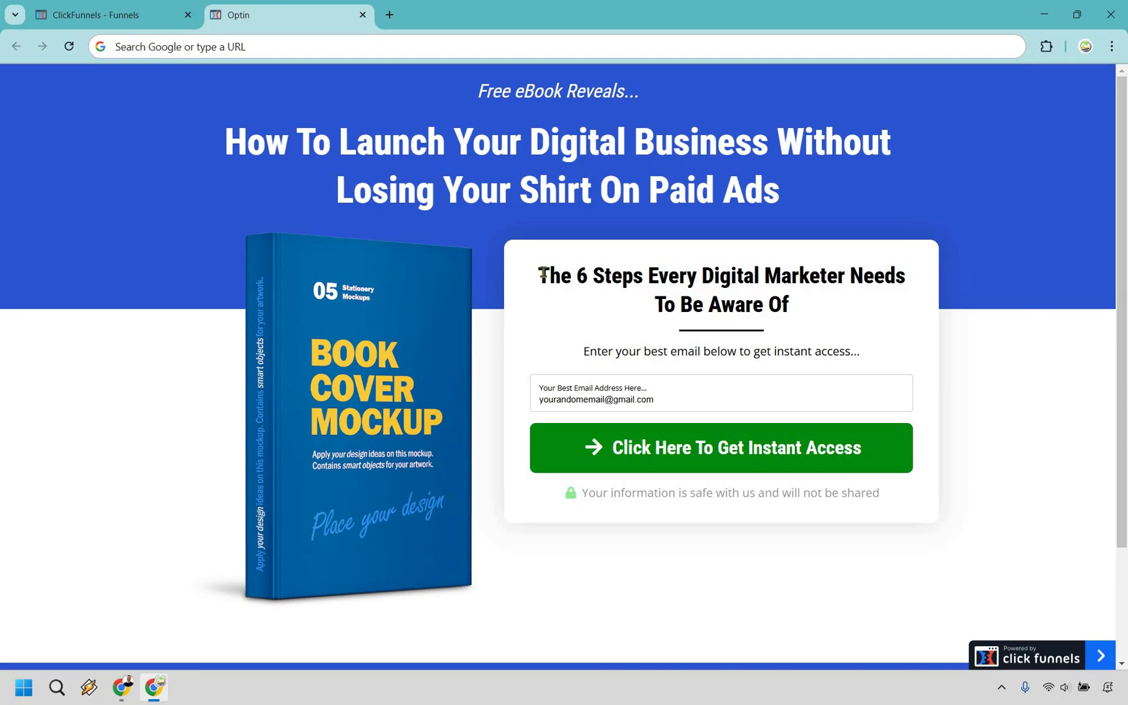
drag(543, 273, 1025, 370)
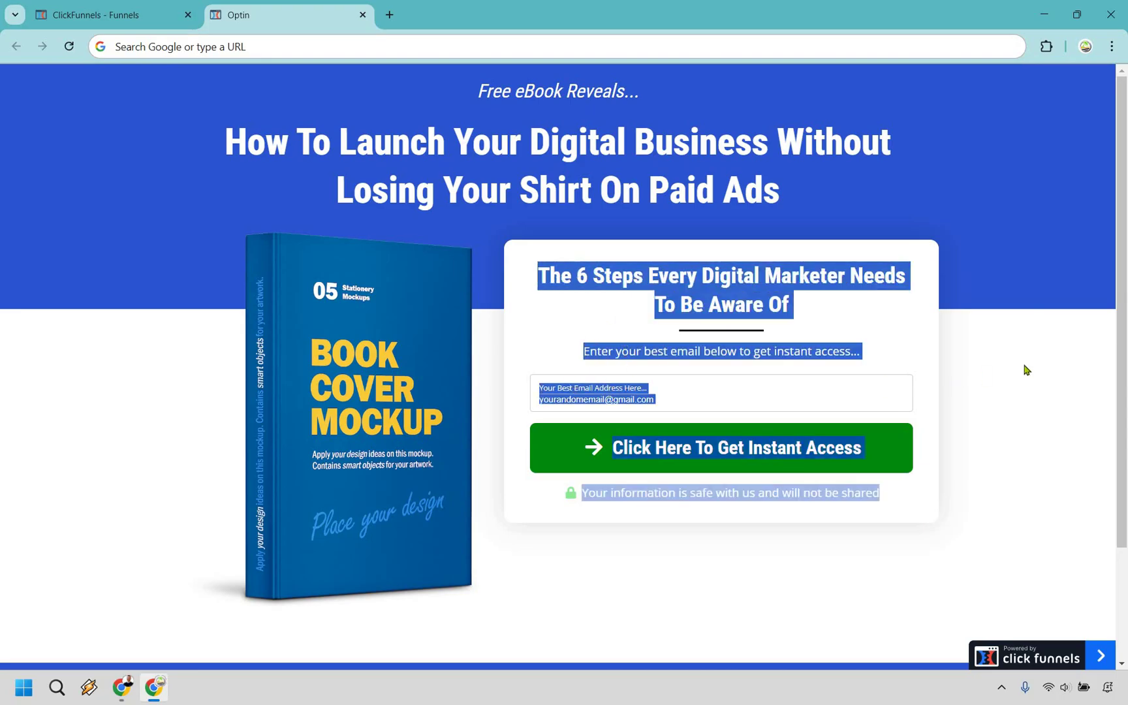
click(1037, 406)
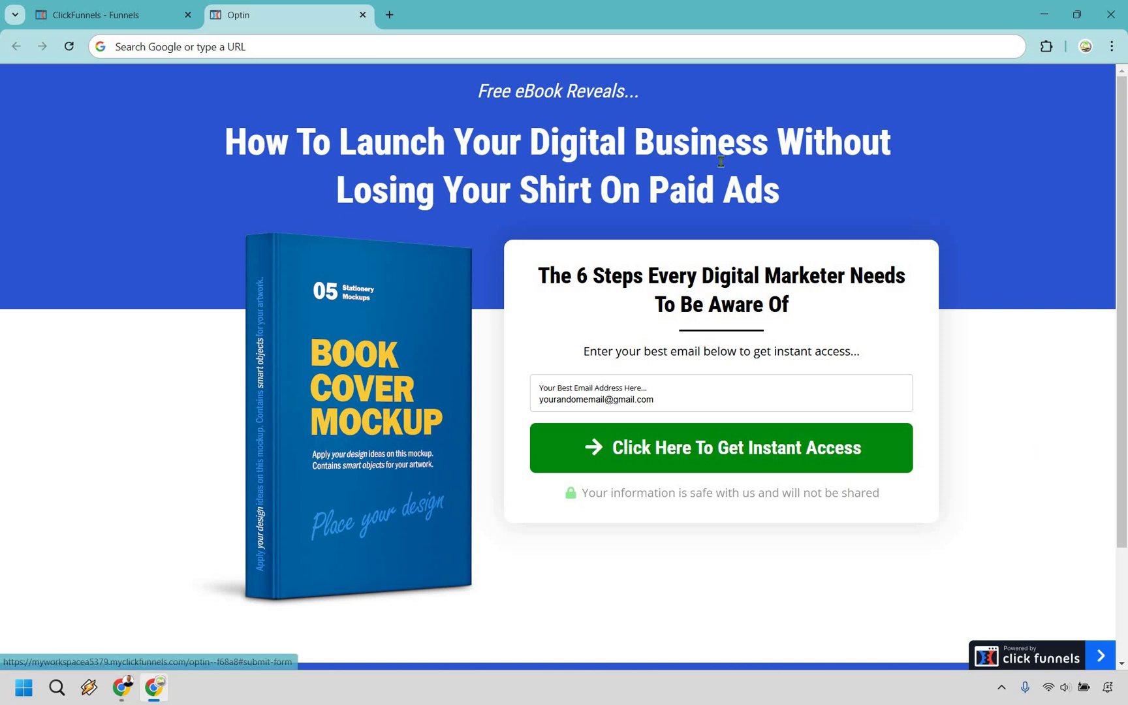
click(836, 455)
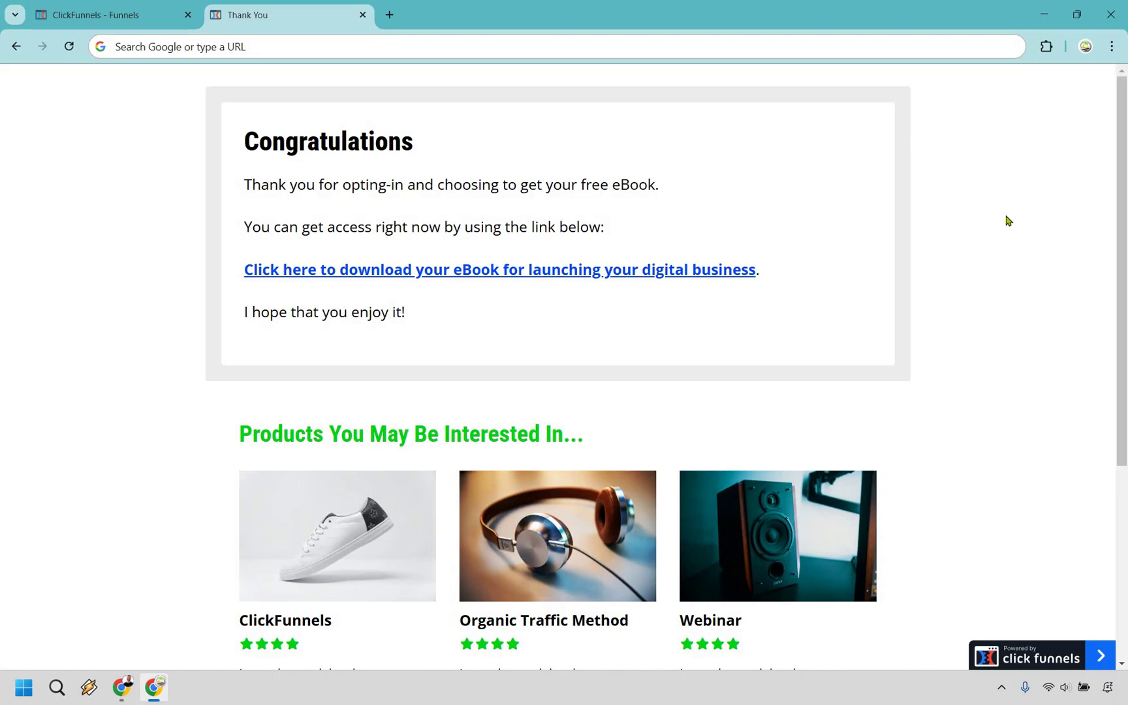
click(706, 277)
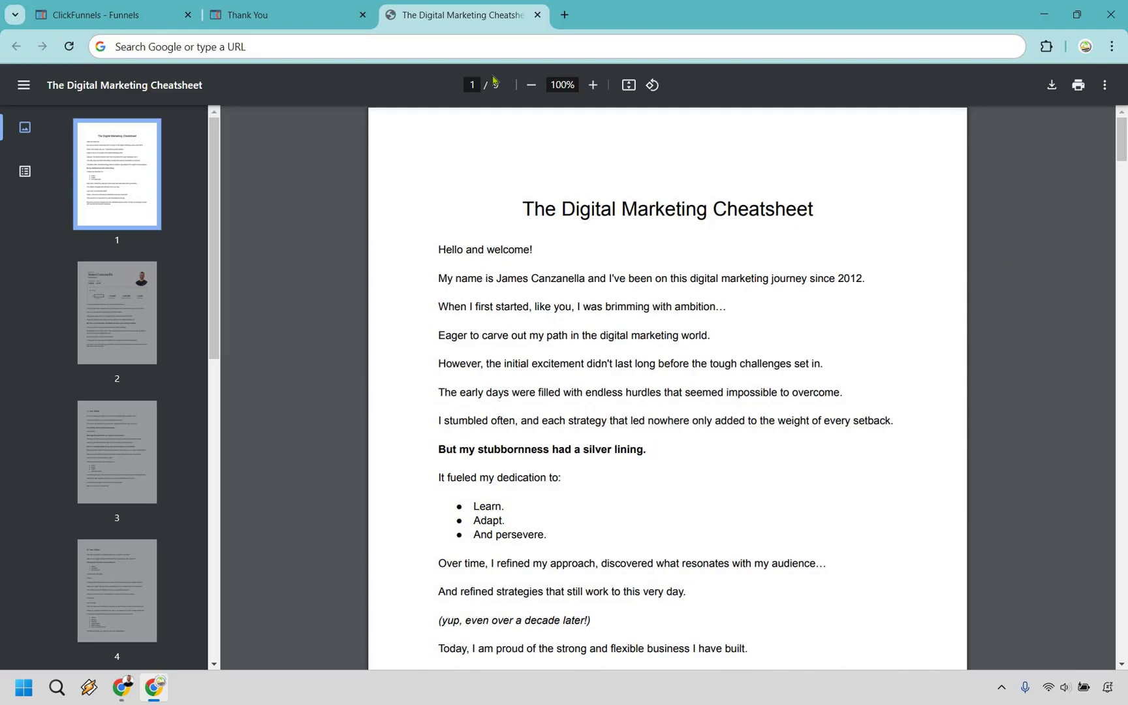
Return to the ClickFunnels browser tab, leave the funnel and expand the workspace's Customers section.
click(104, 15)
click(19, 90)
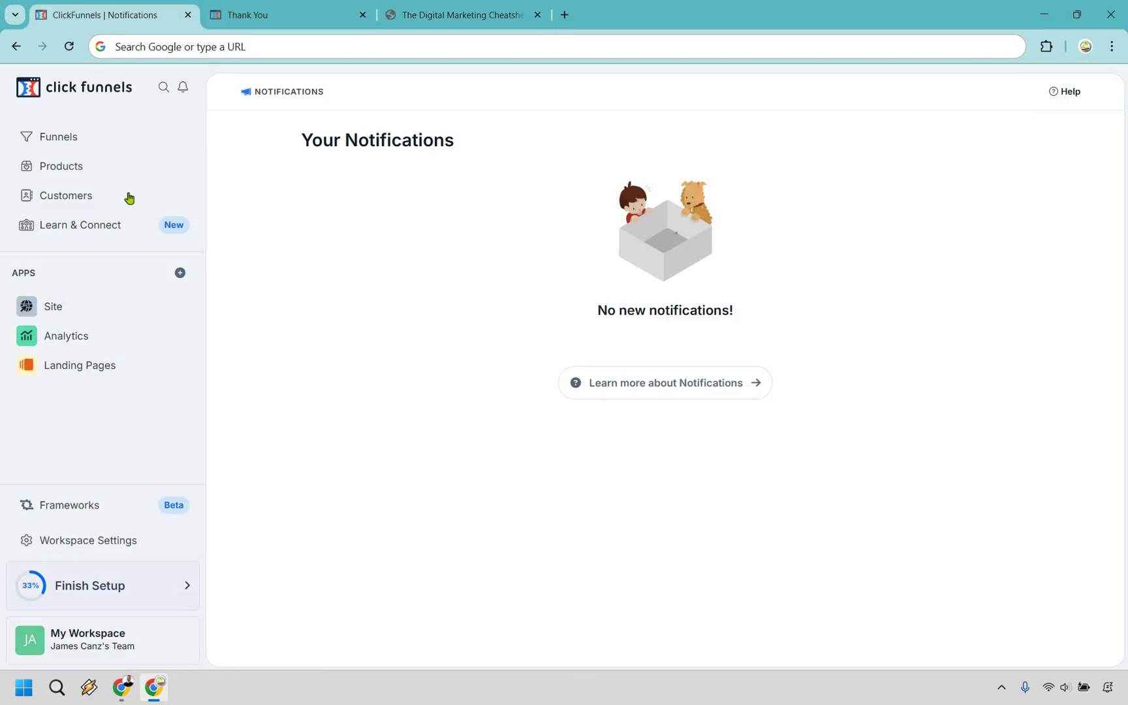
click(96, 200)
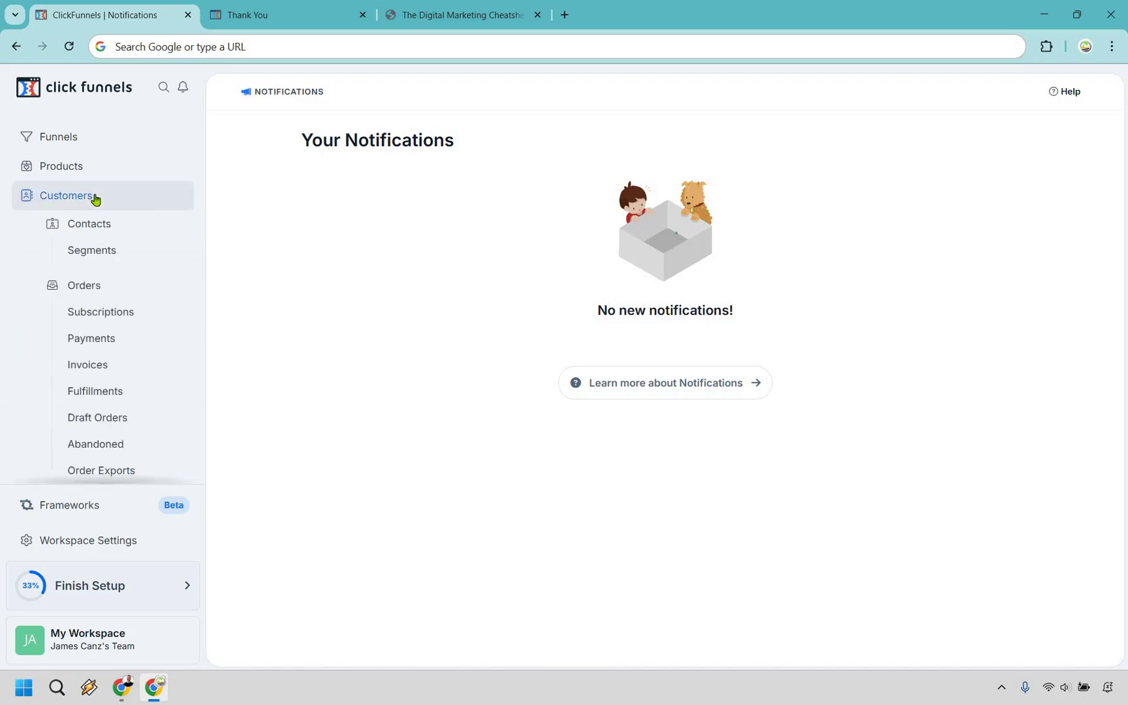